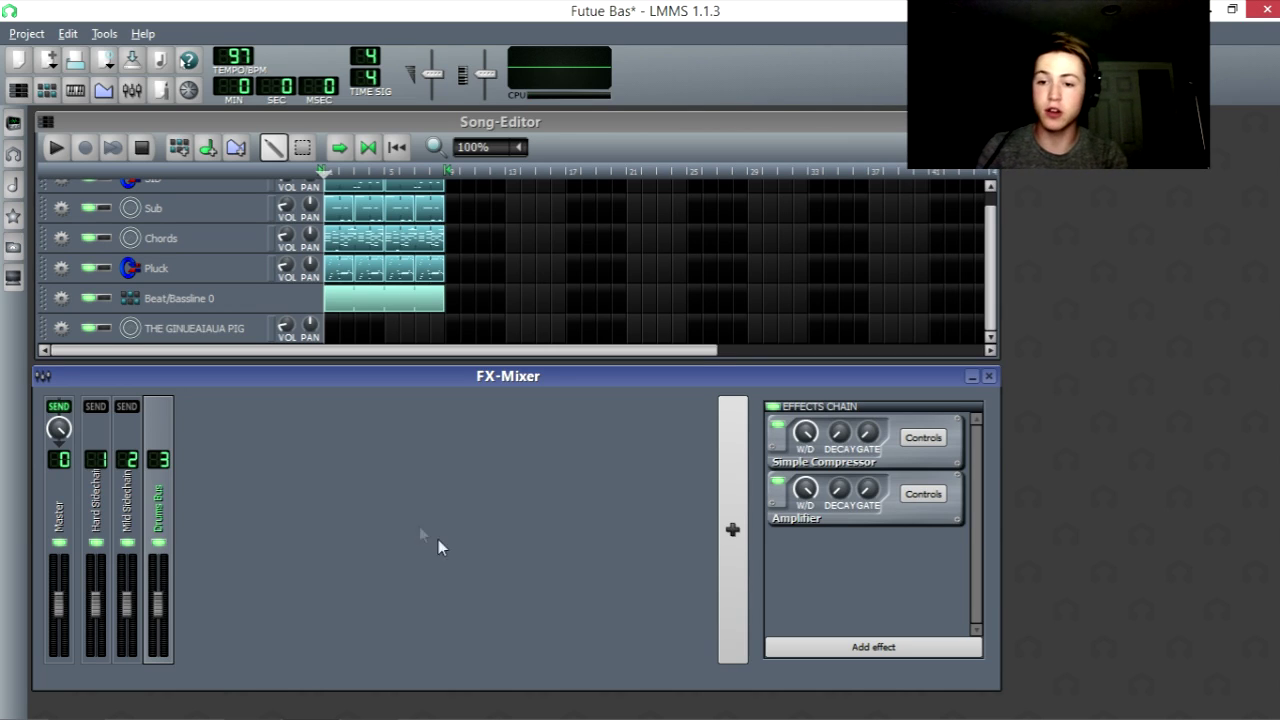
Step: Open the Triple OSC instrument window for THE GINUEAIAUA PIG track
click(195, 328)
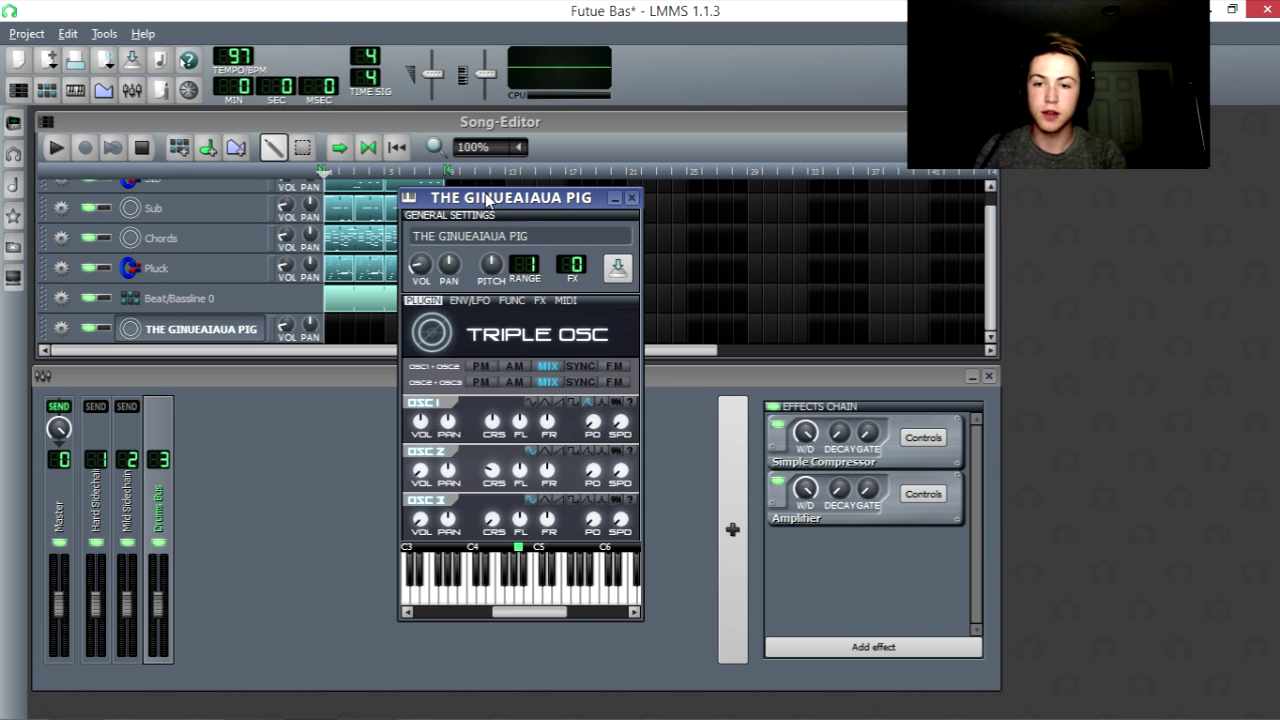
Step: Reposition the instrument window, audition a note, and bring up the FX chain's effect list
drag(487, 200, 572, 170)
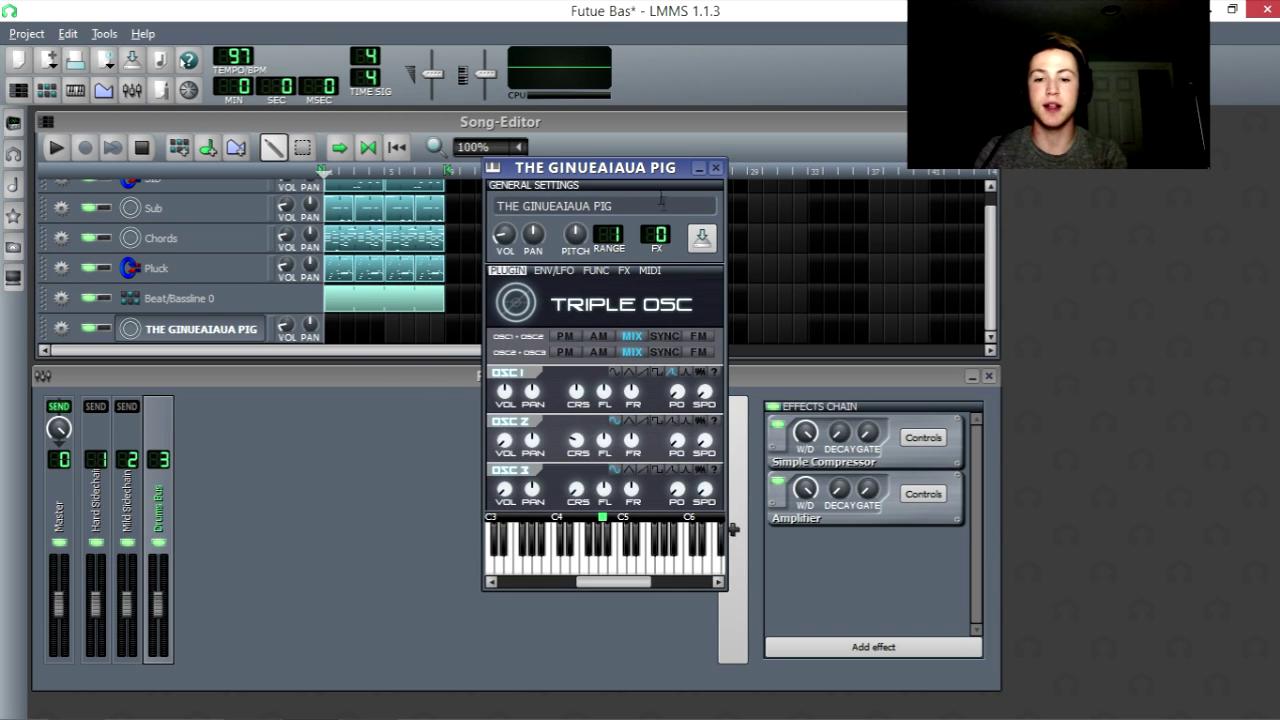
key(m)
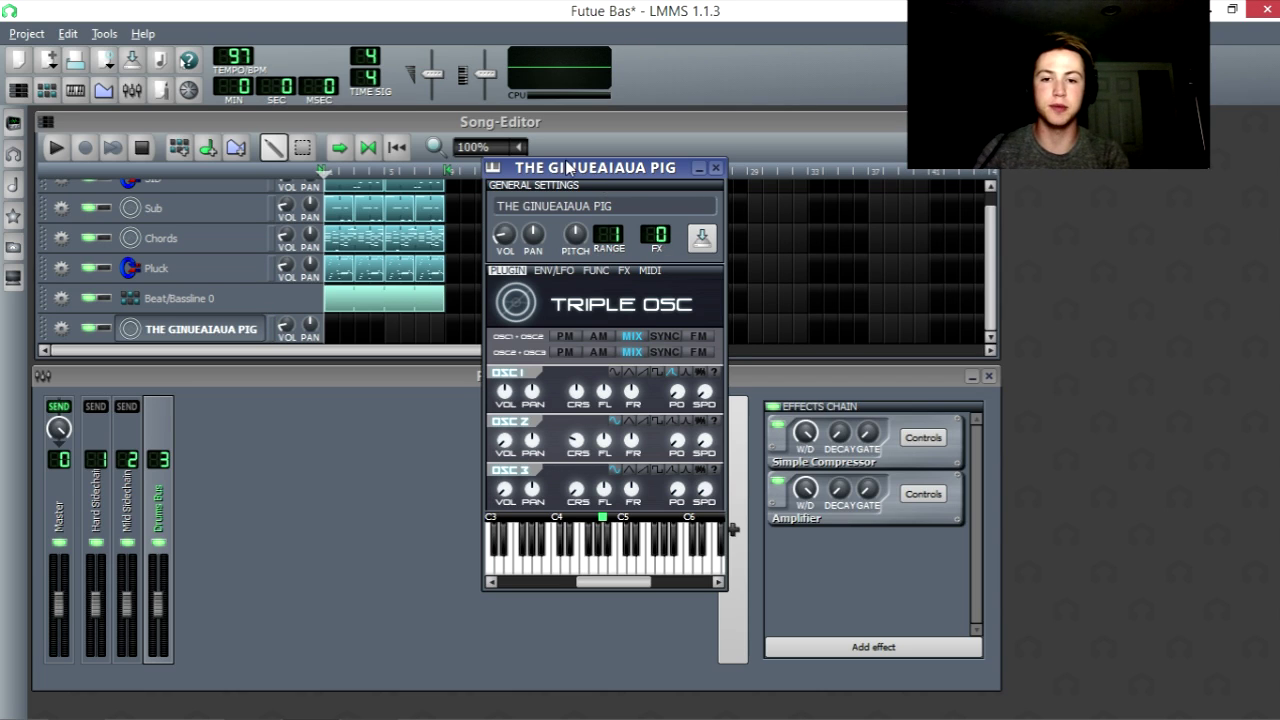
drag(568, 168, 502, 199)
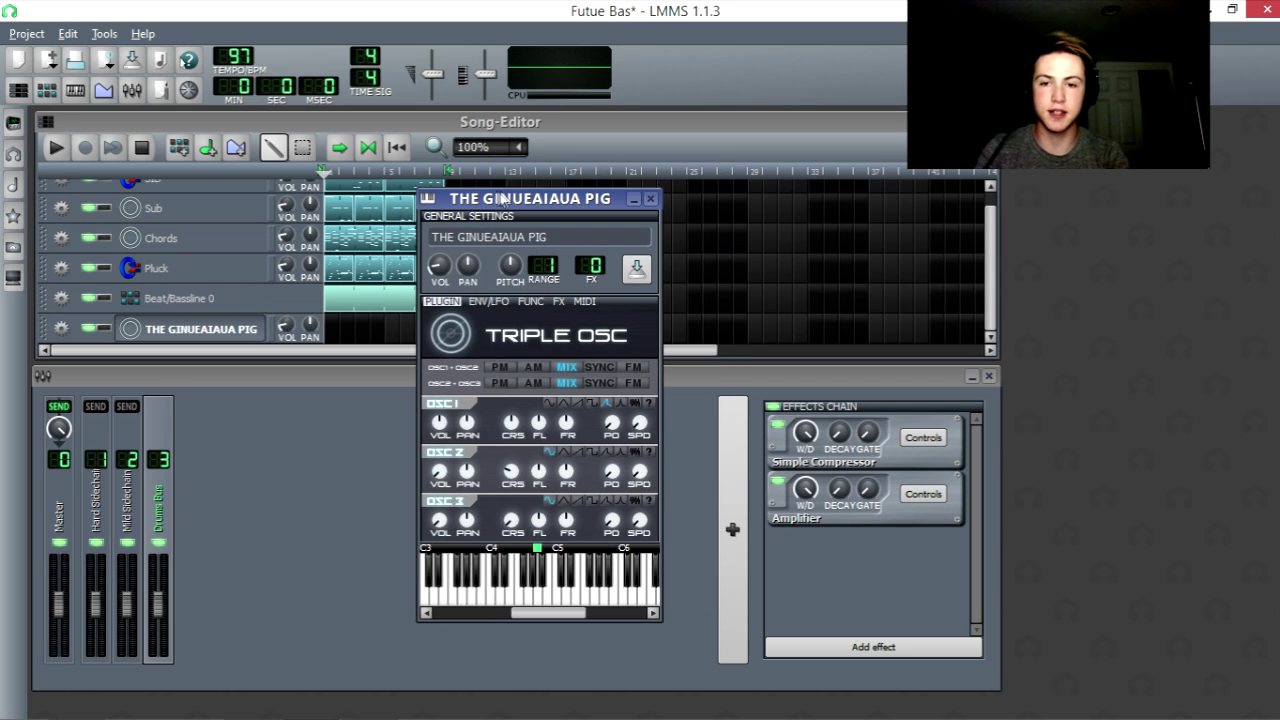
click(558, 303)
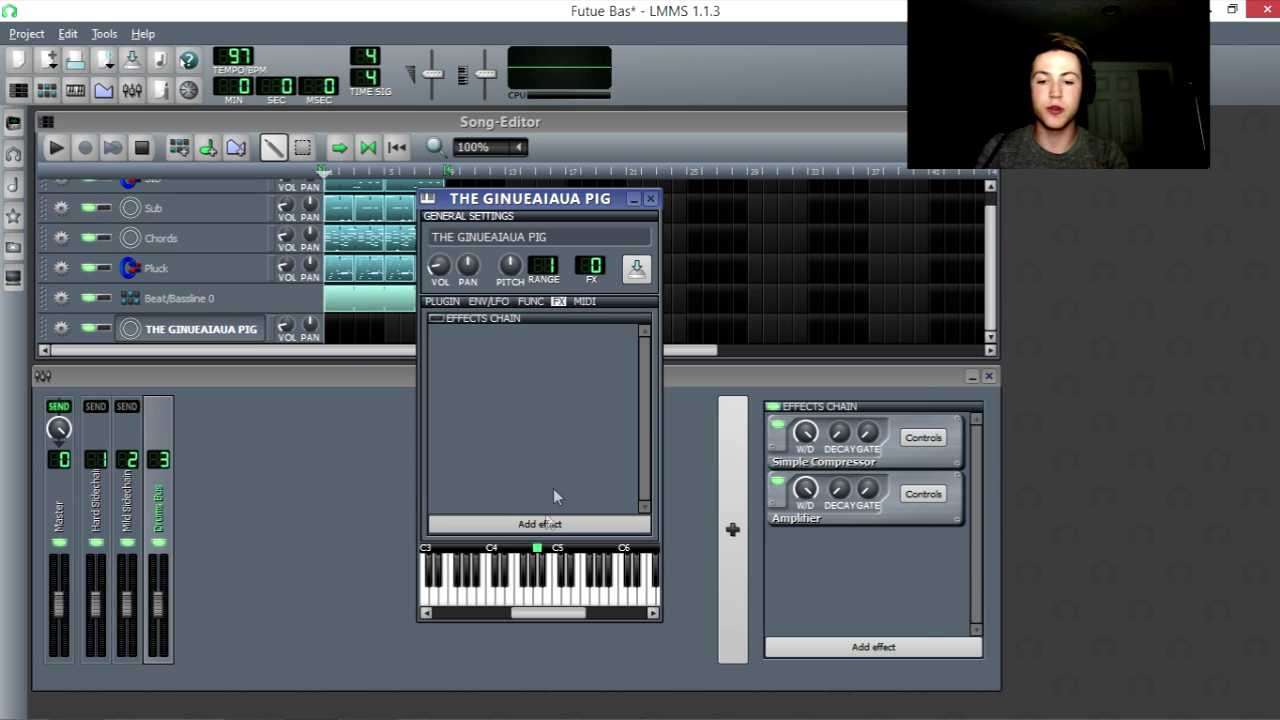
click(545, 523)
Step: Add a Dynamics Processor, place its window beside the instrument, and flatten its curve
click(458, 231)
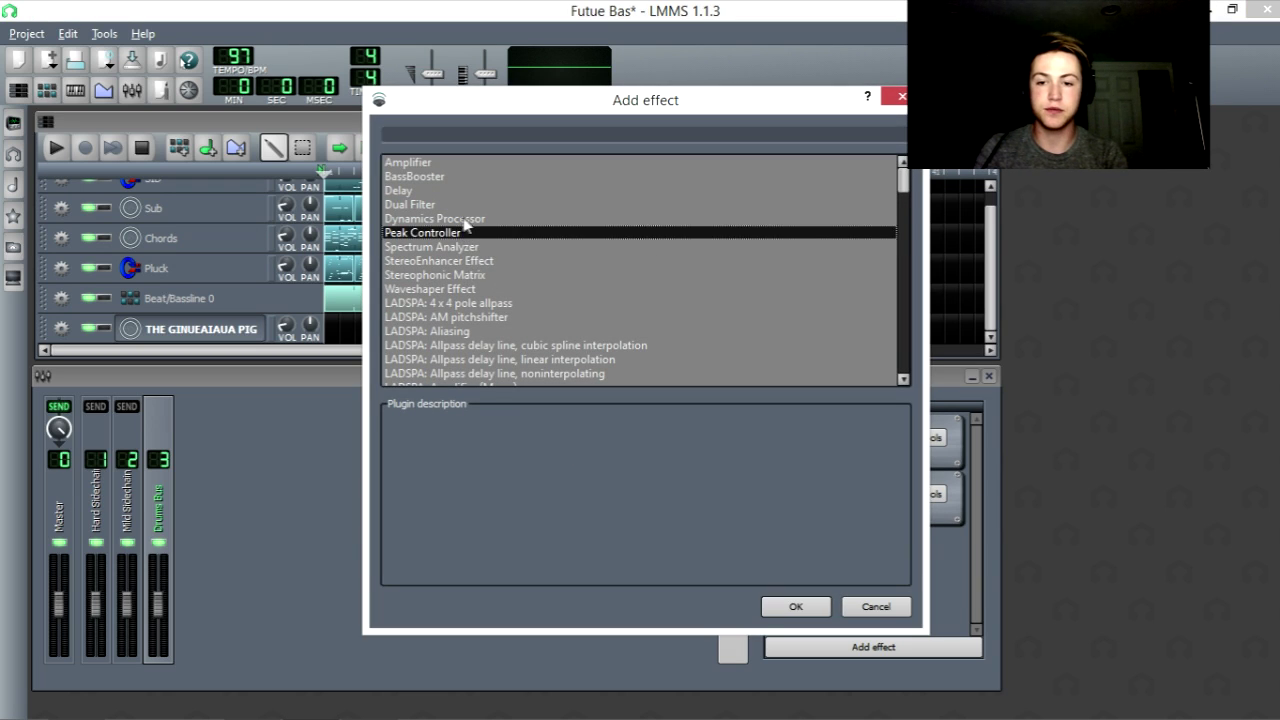
double_click(464, 220)
drag(1080, 117, 721, 202)
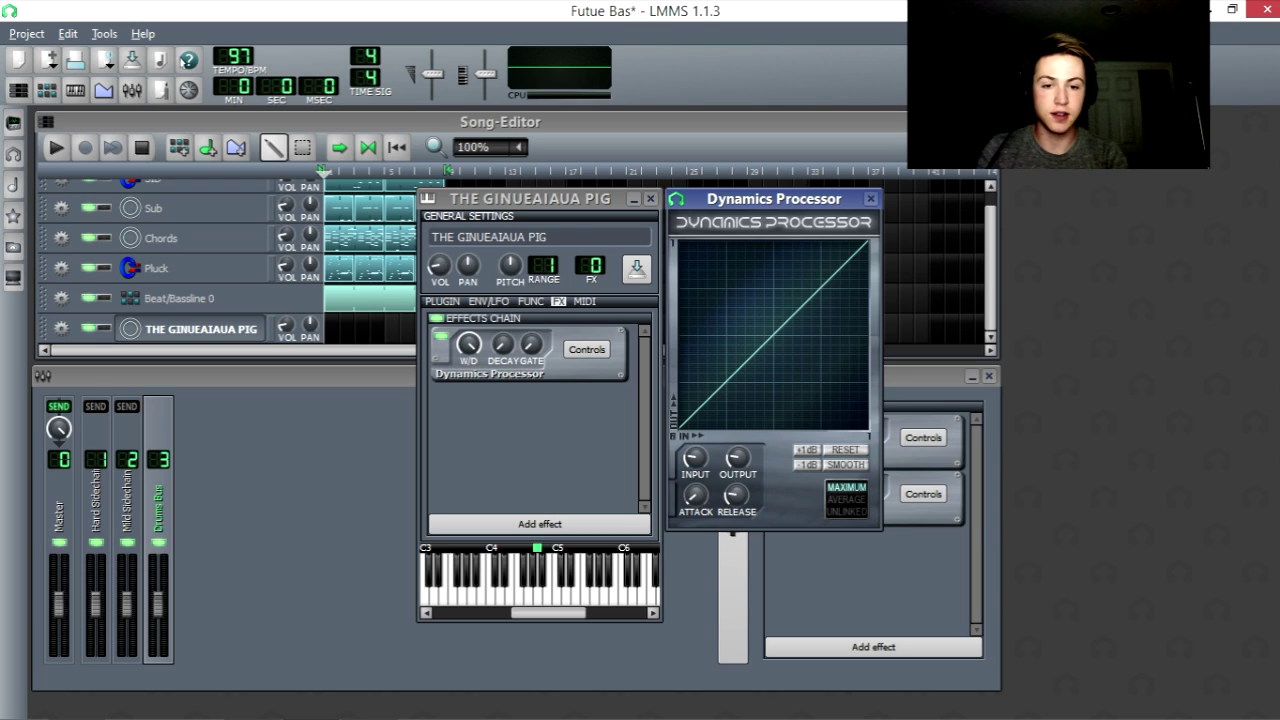
mouse_move(700, 420)
mouse_down()
mouse_move(876, 350)
mouse_move(690, 430)
mouse_up()
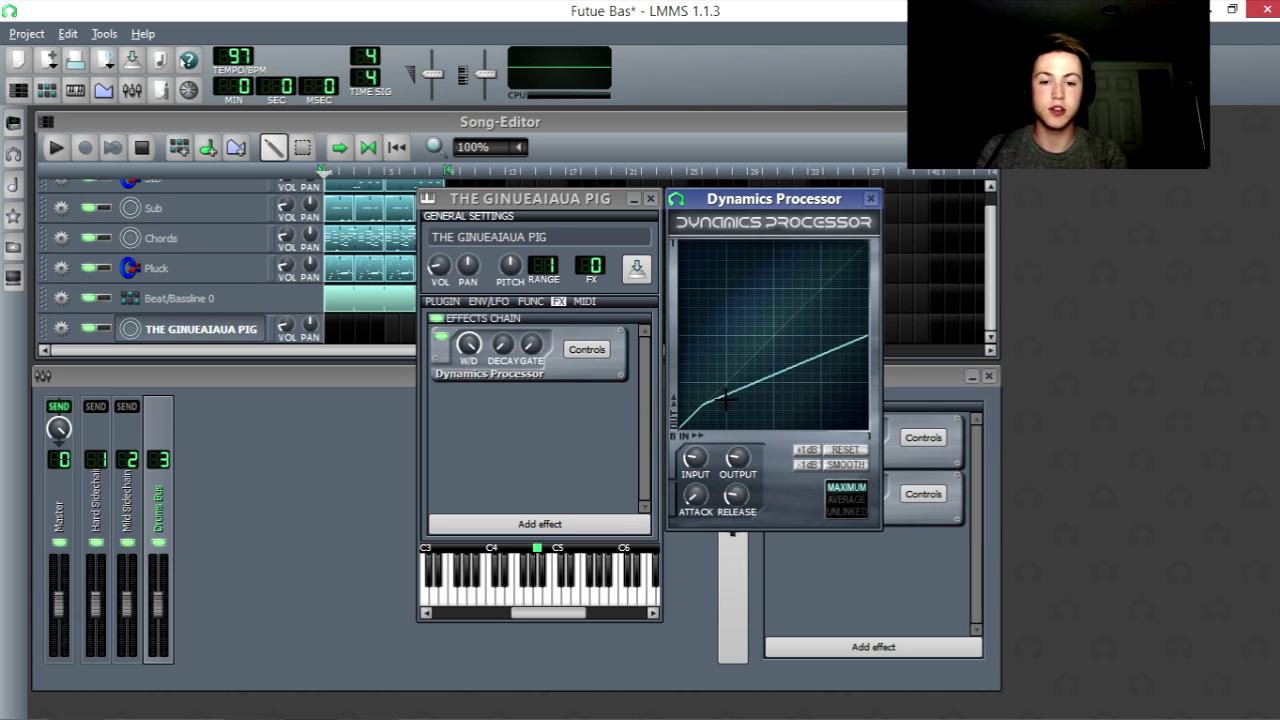
Step: Audition the compressed sound with V and N test notes, then nudge the processor window
click(543, 431)
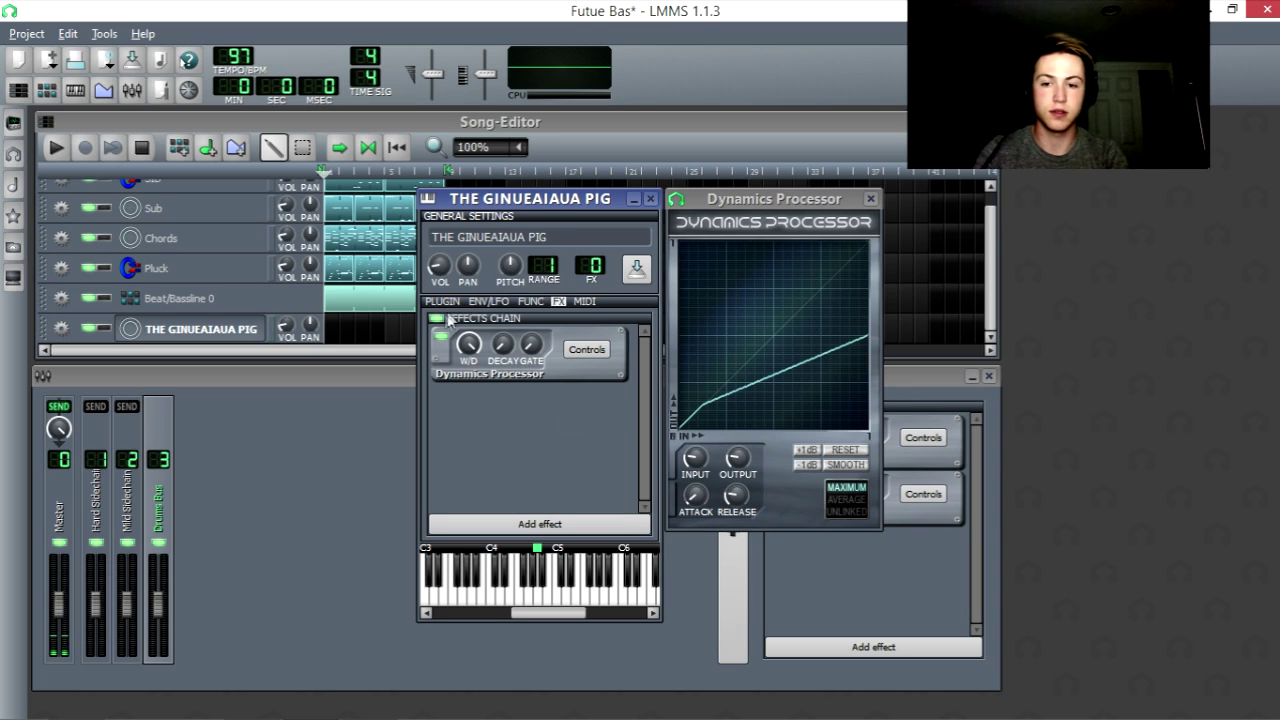
key(v)
key(n)
key(v)
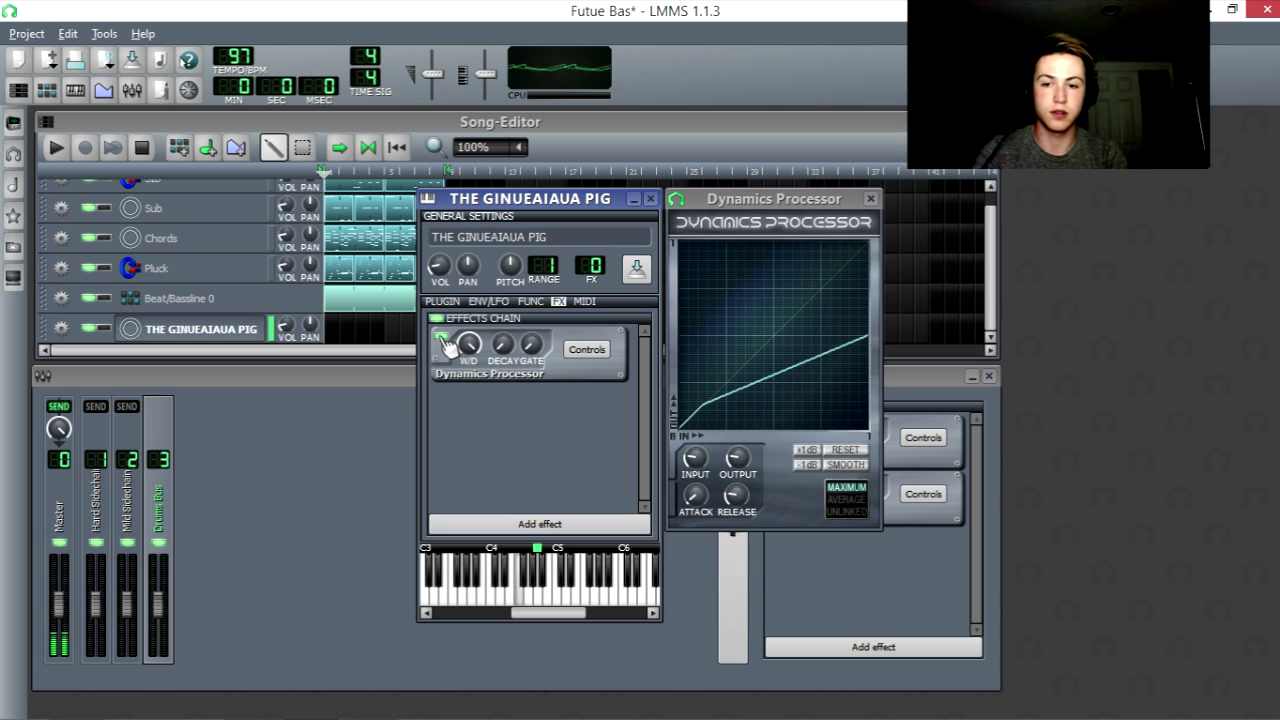
key(n)
key(v)
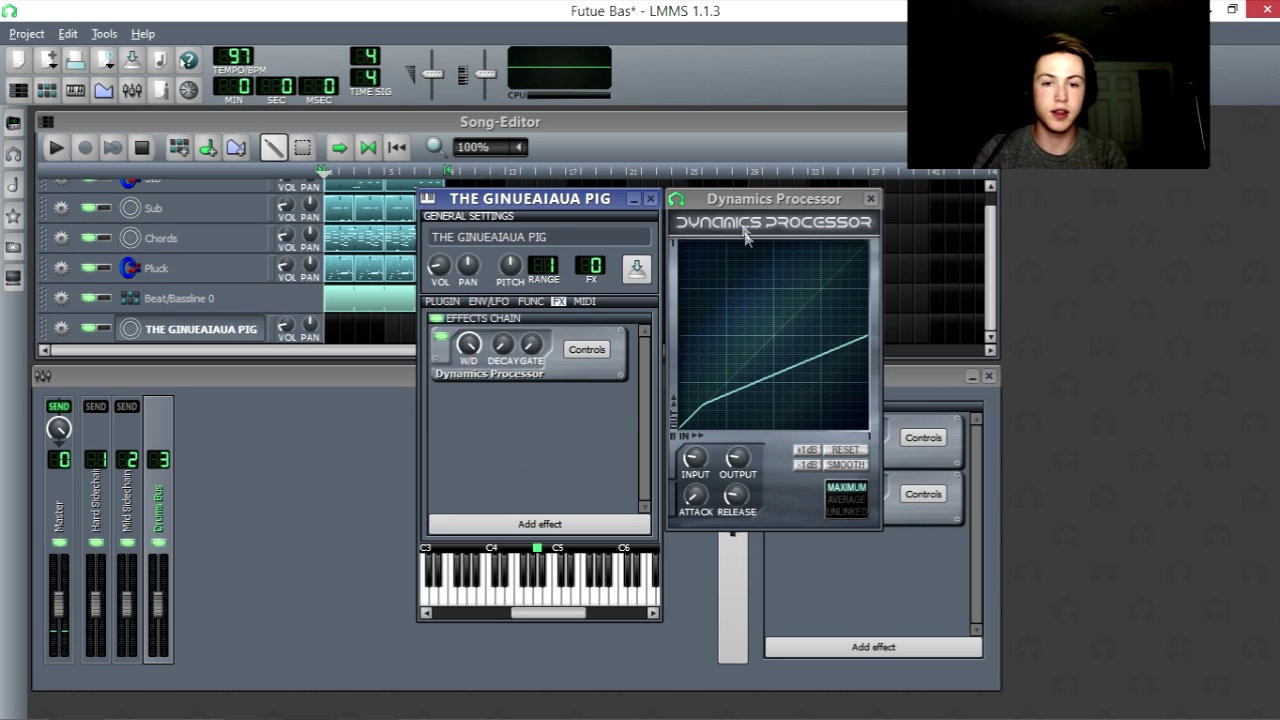
drag(745, 199, 750, 203)
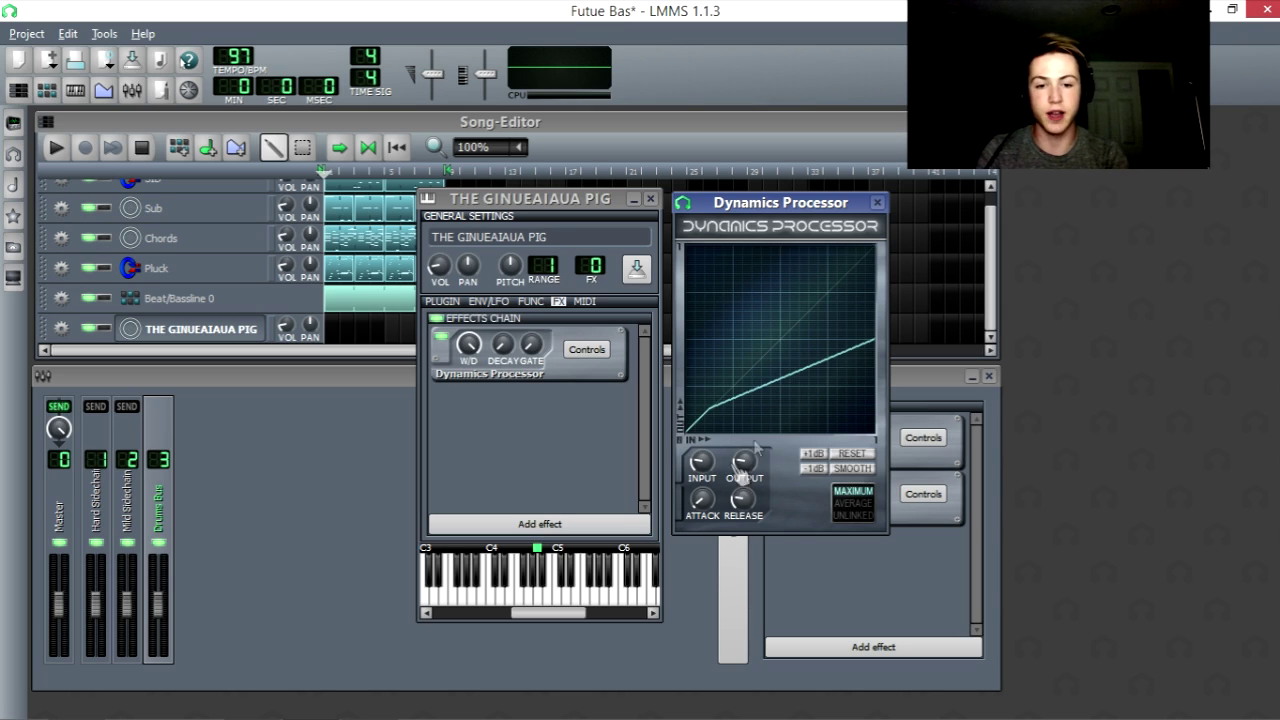
Step: Adjust the Dynamics Processor input gain and lower output gain to about -4.15 dBV
click(701, 460)
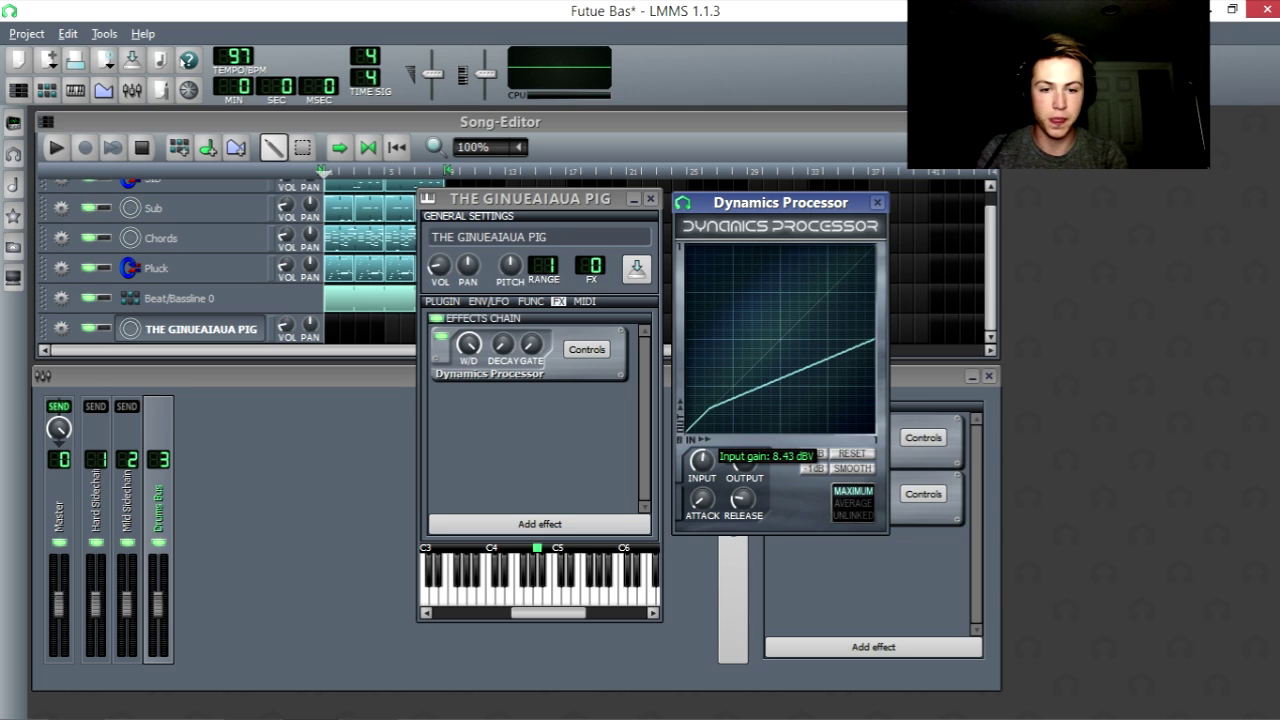
drag(743, 461, 743, 486)
click(545, 440)
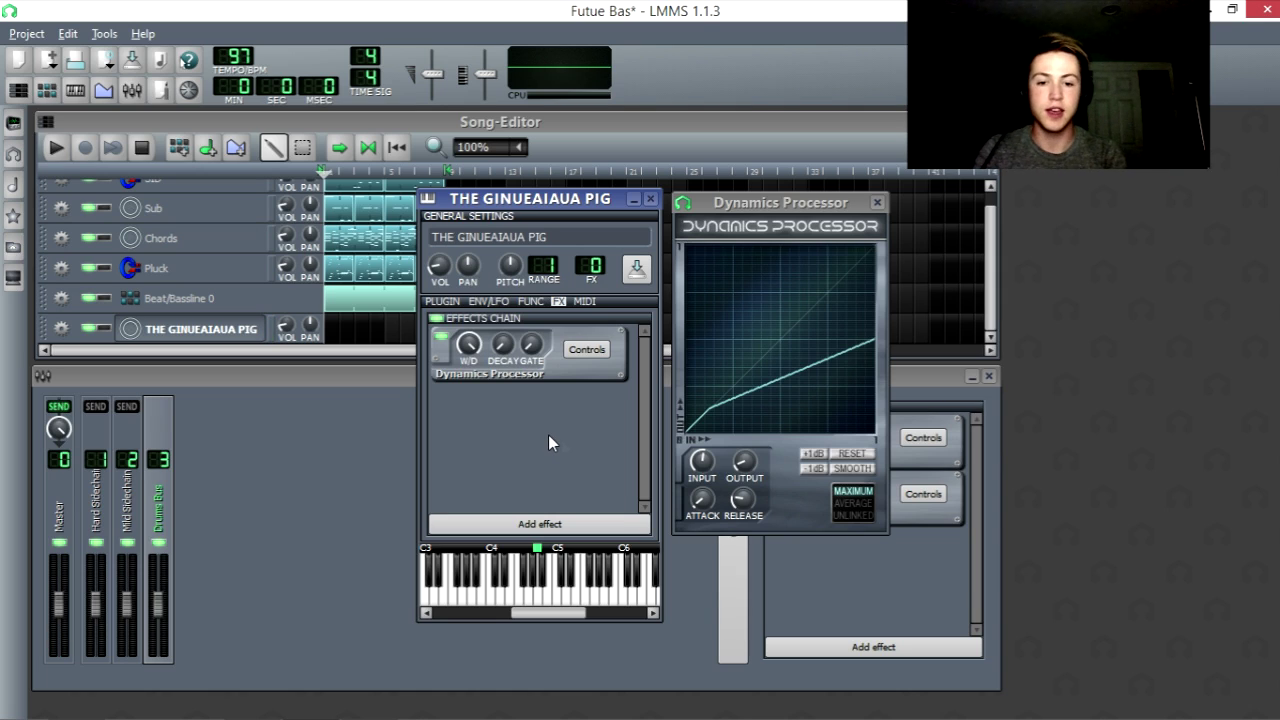
Step: Set the Dynamics Processor's peak attack time to about 41 ms
click(705, 505)
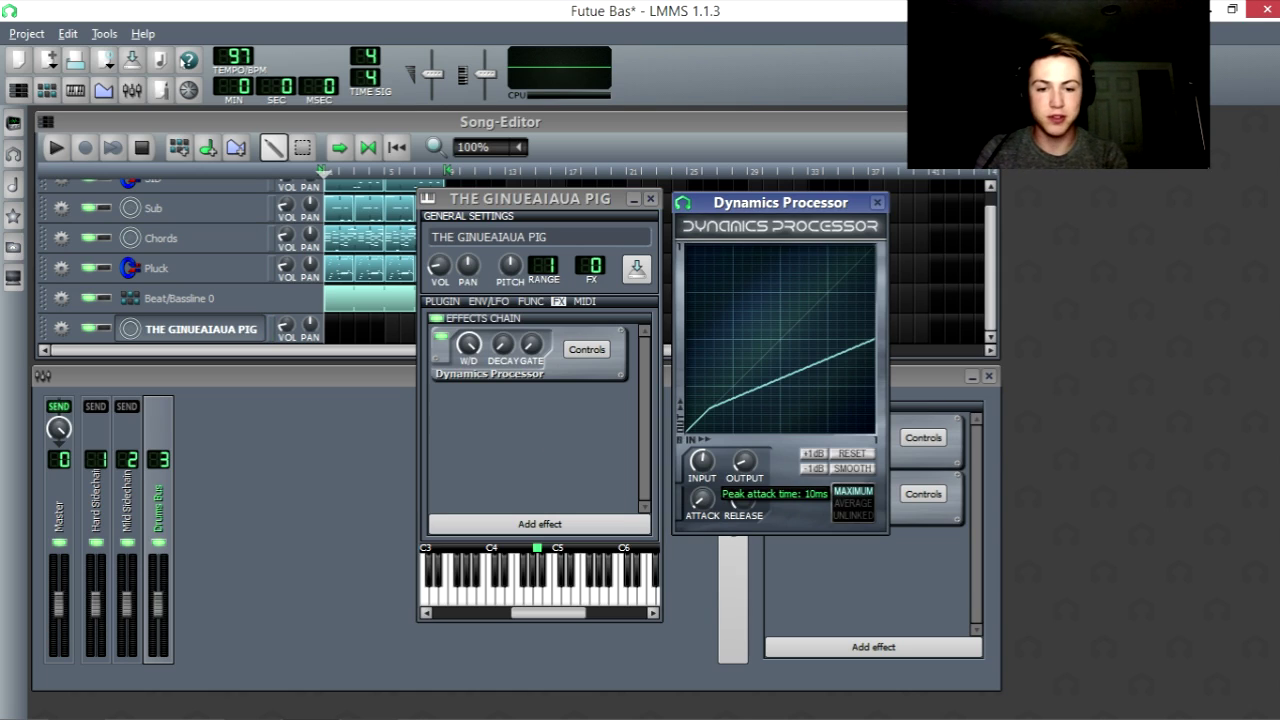
click(702, 505)
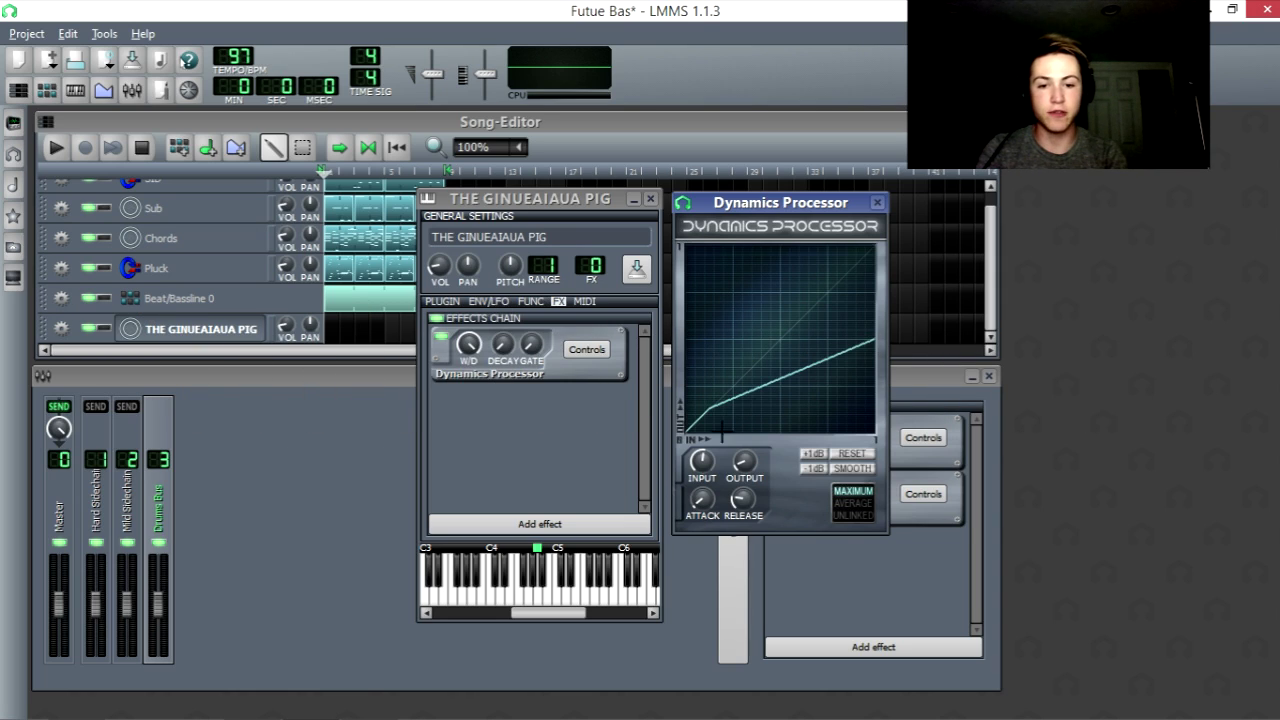
click(702, 503)
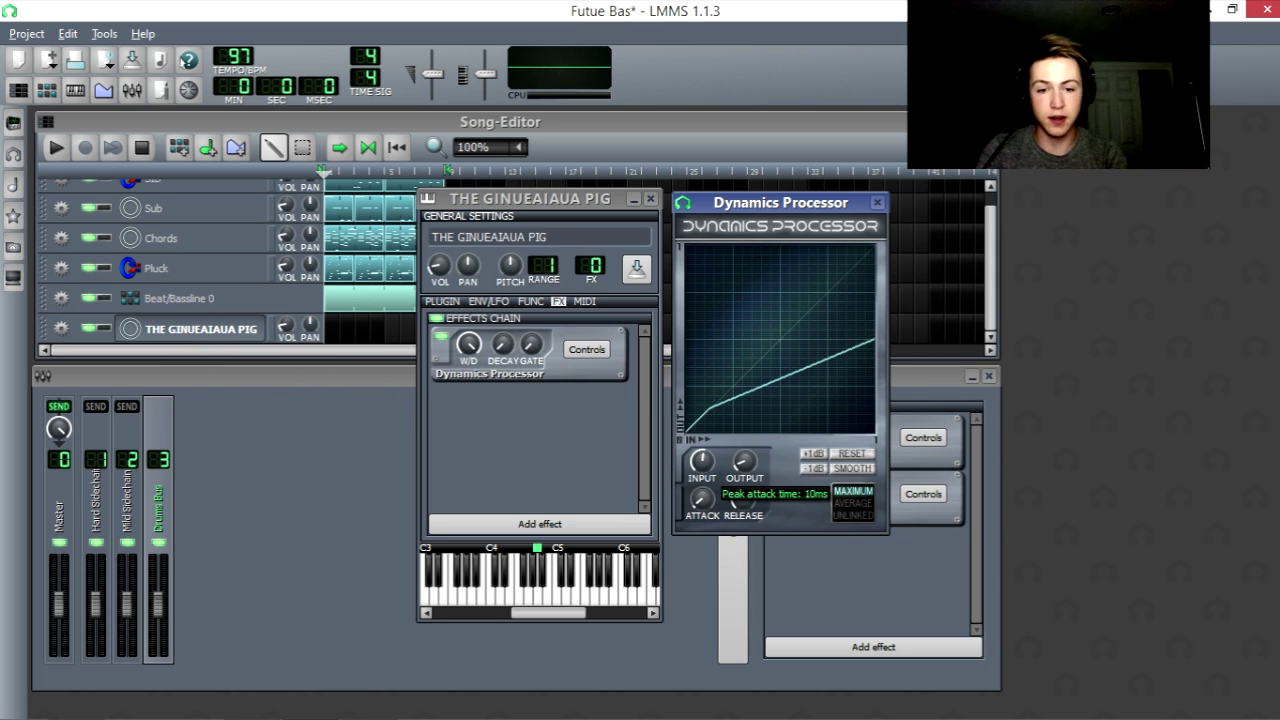
click(702, 503)
click(702, 503)
click(504, 438)
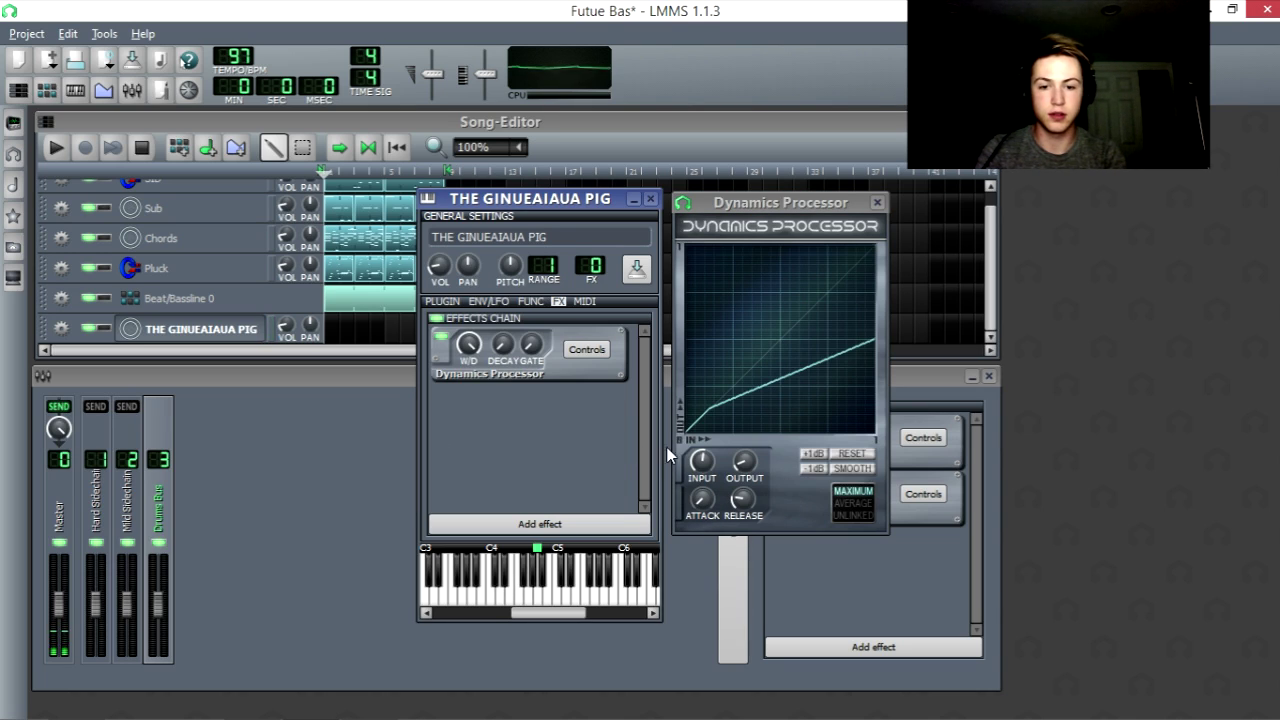
click(704, 503)
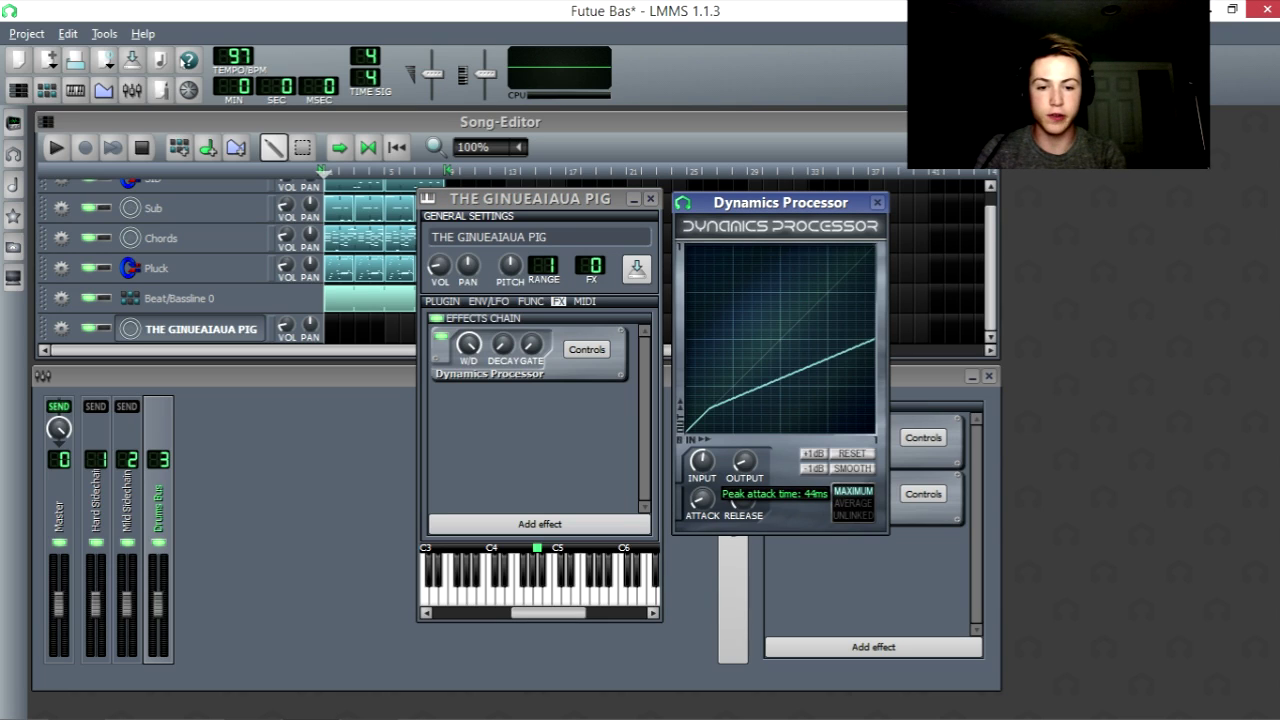
drag(704, 503, 704, 490)
click(534, 455)
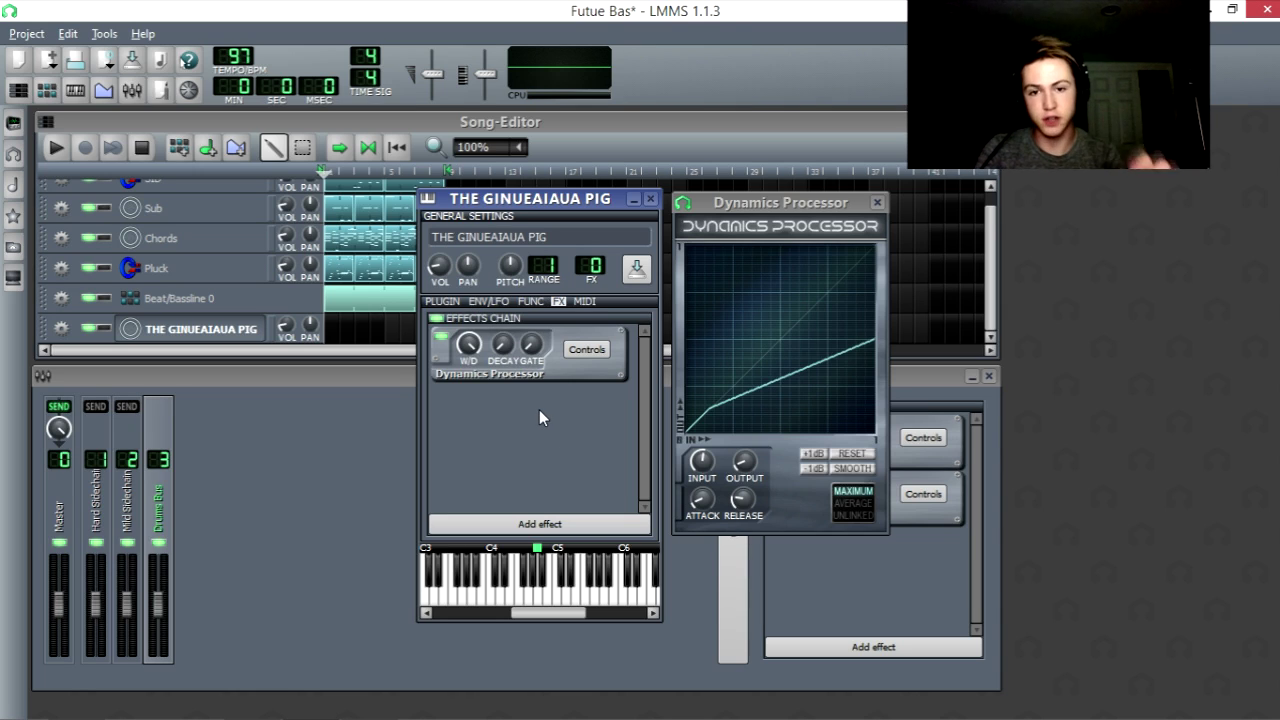
click(703, 498)
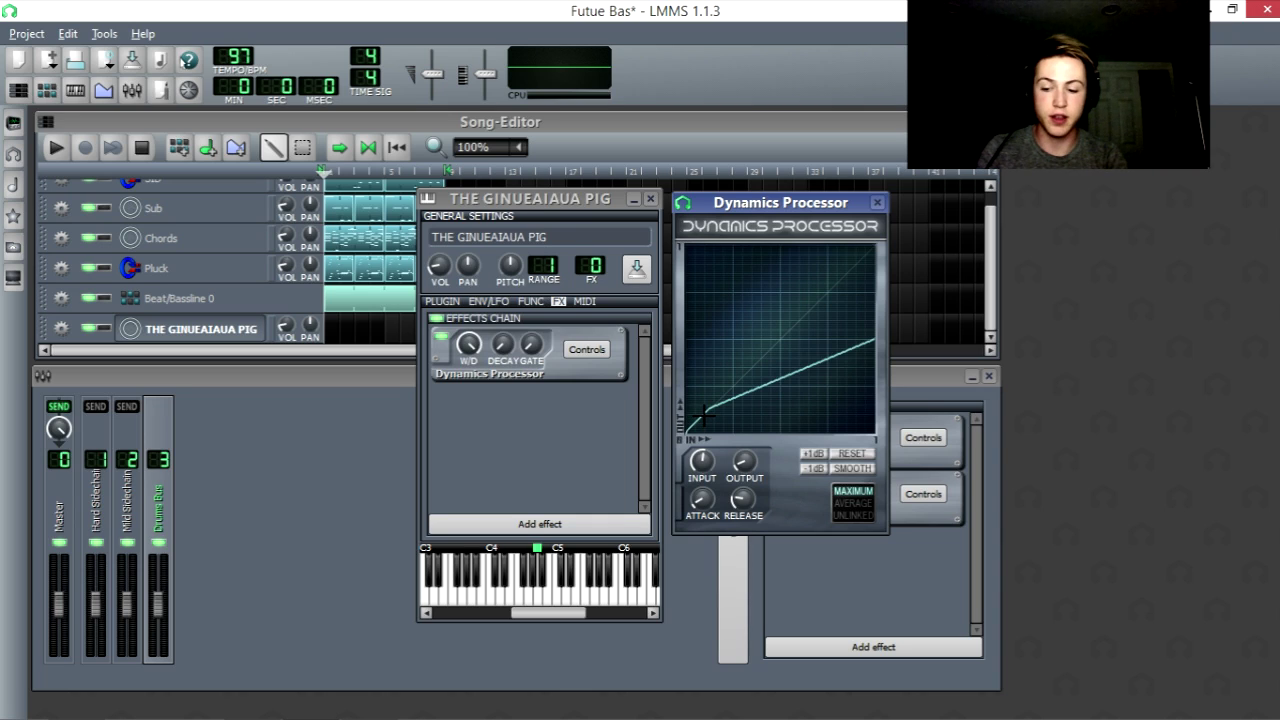
Step: Flatten the curve almost completely, set input gain to 9.95 dBV, and show oscillator settings
drag(705, 413, 887, 401)
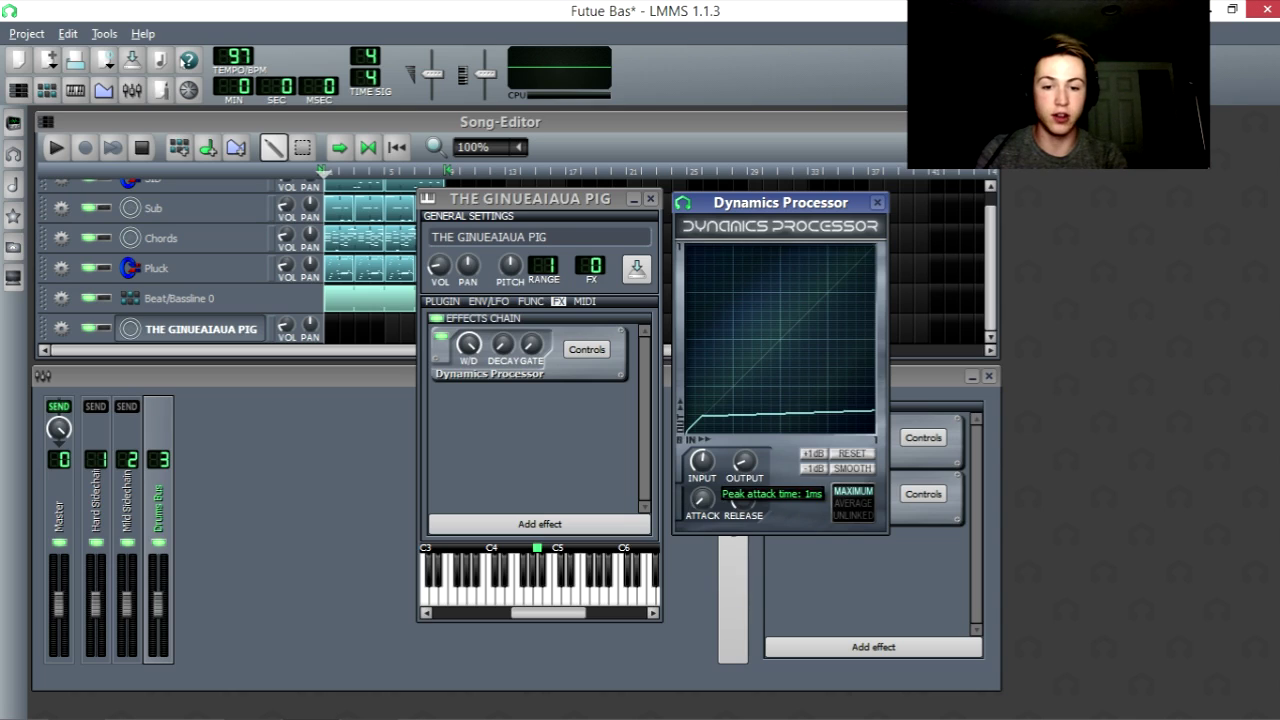
mouse_move(742, 500)
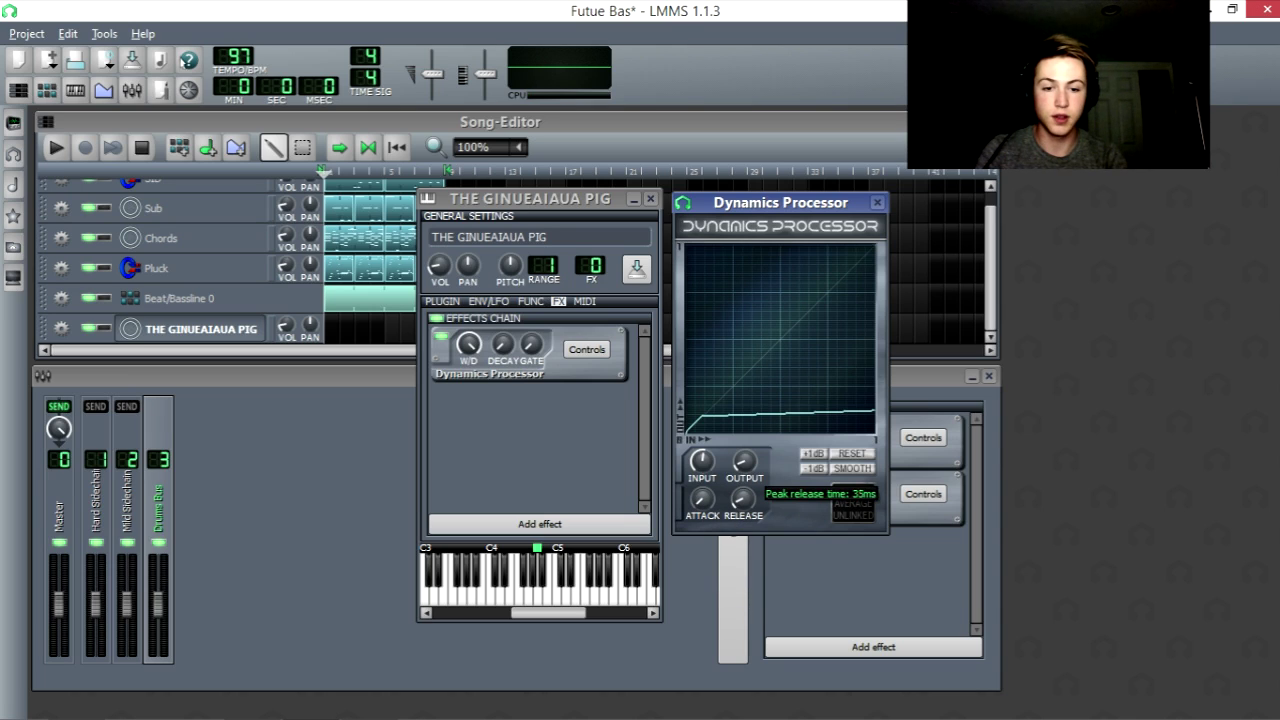
click(538, 440)
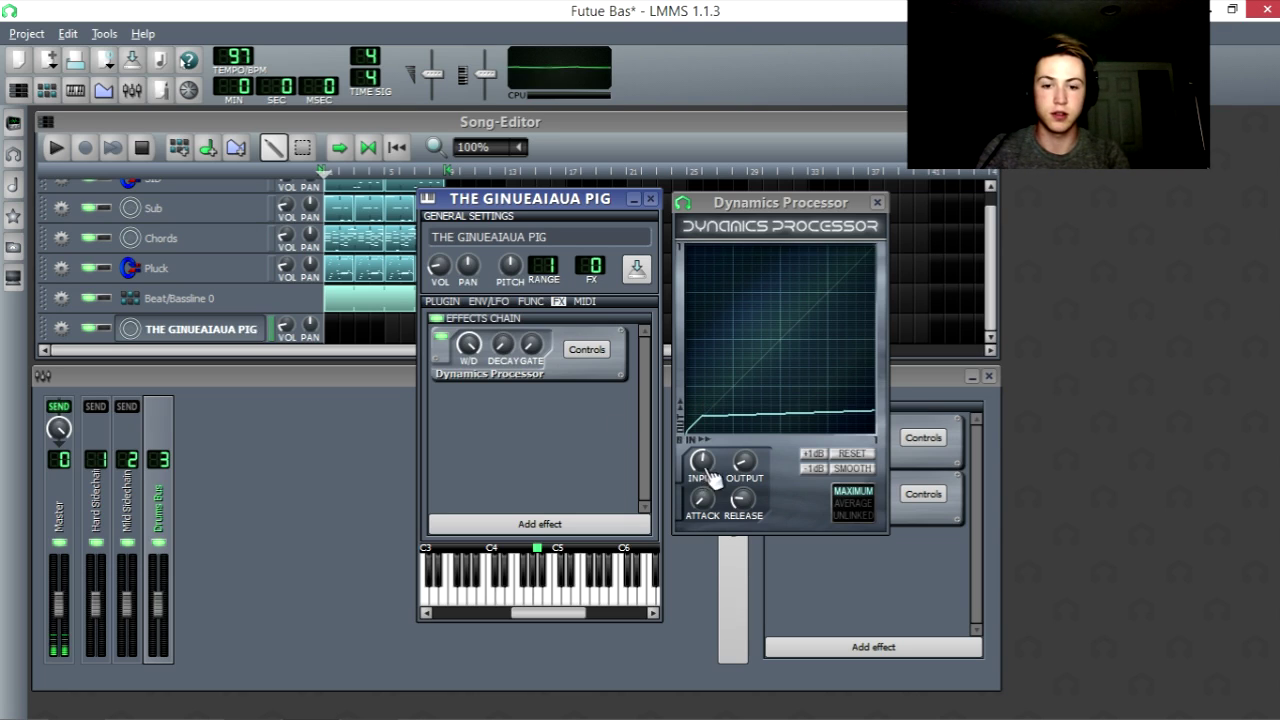
mouse_move(701, 460)
mouse_down()
mouse_move(701, 490)
mouse_move(701, 440)
mouse_up()
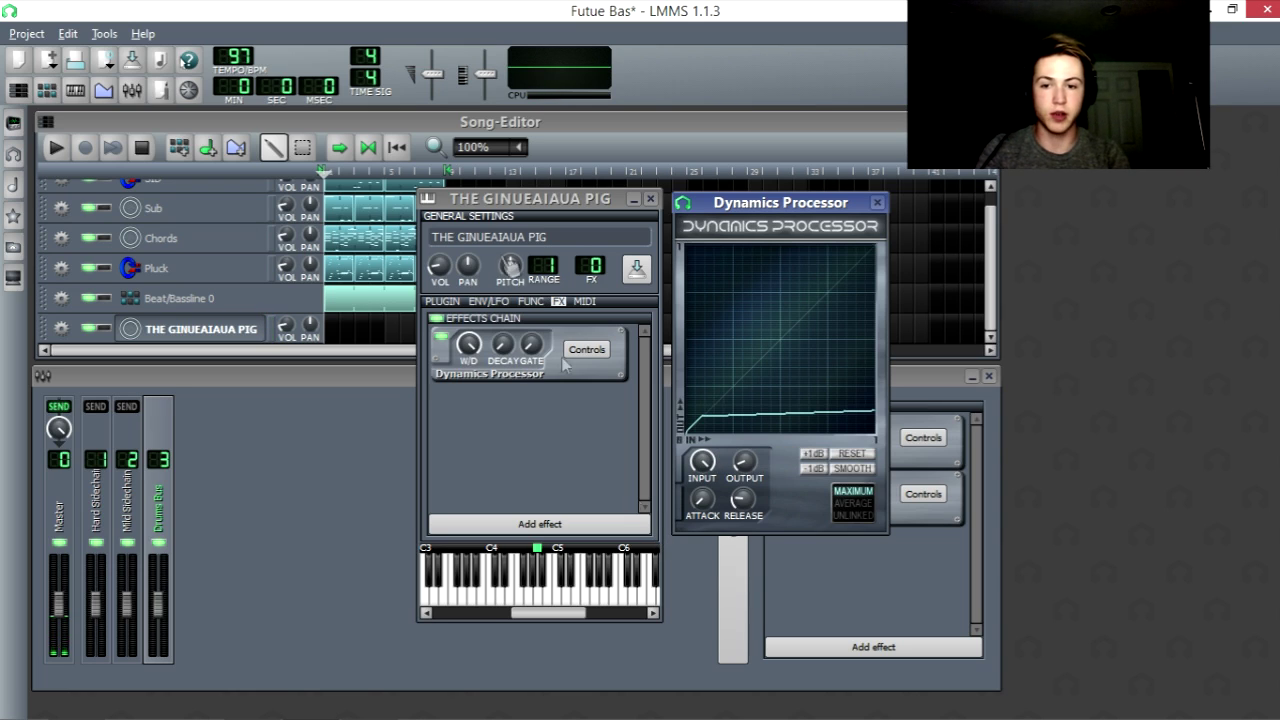
click(442, 303)
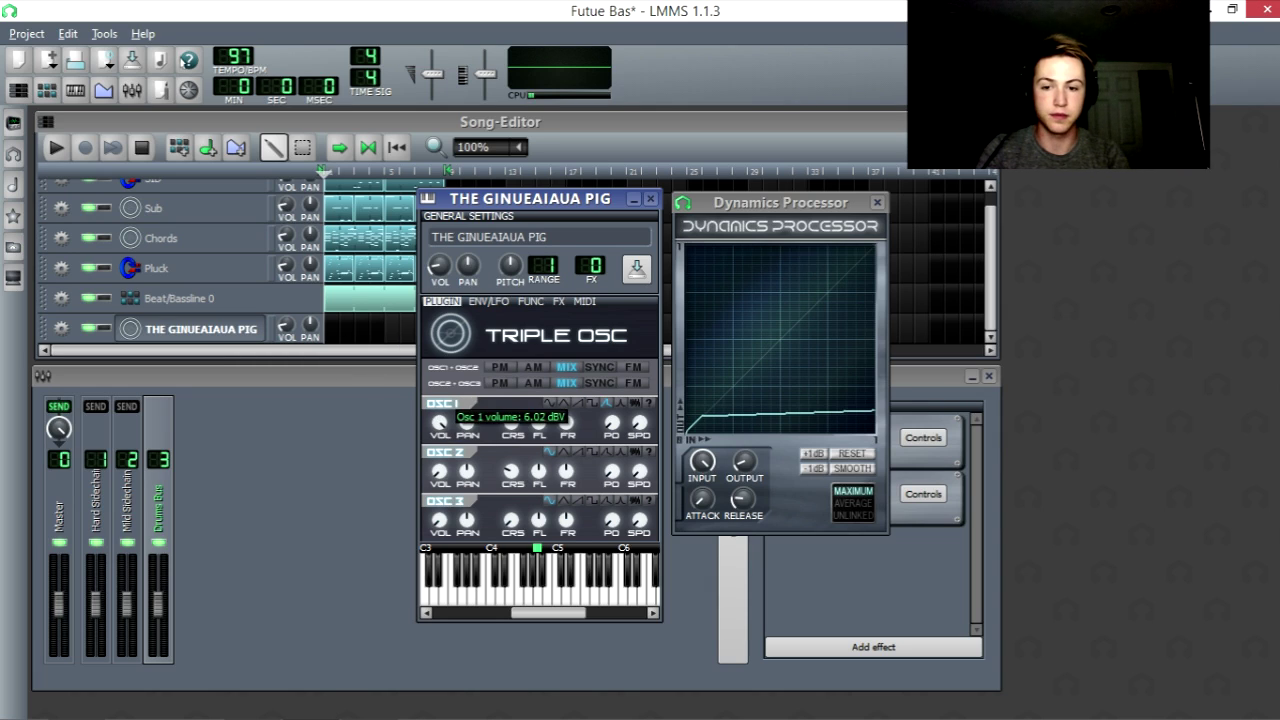
Step: Lower OSC1 volume to about 1.14 dBV and draw a steep spike at the curve's low end
click(440, 422)
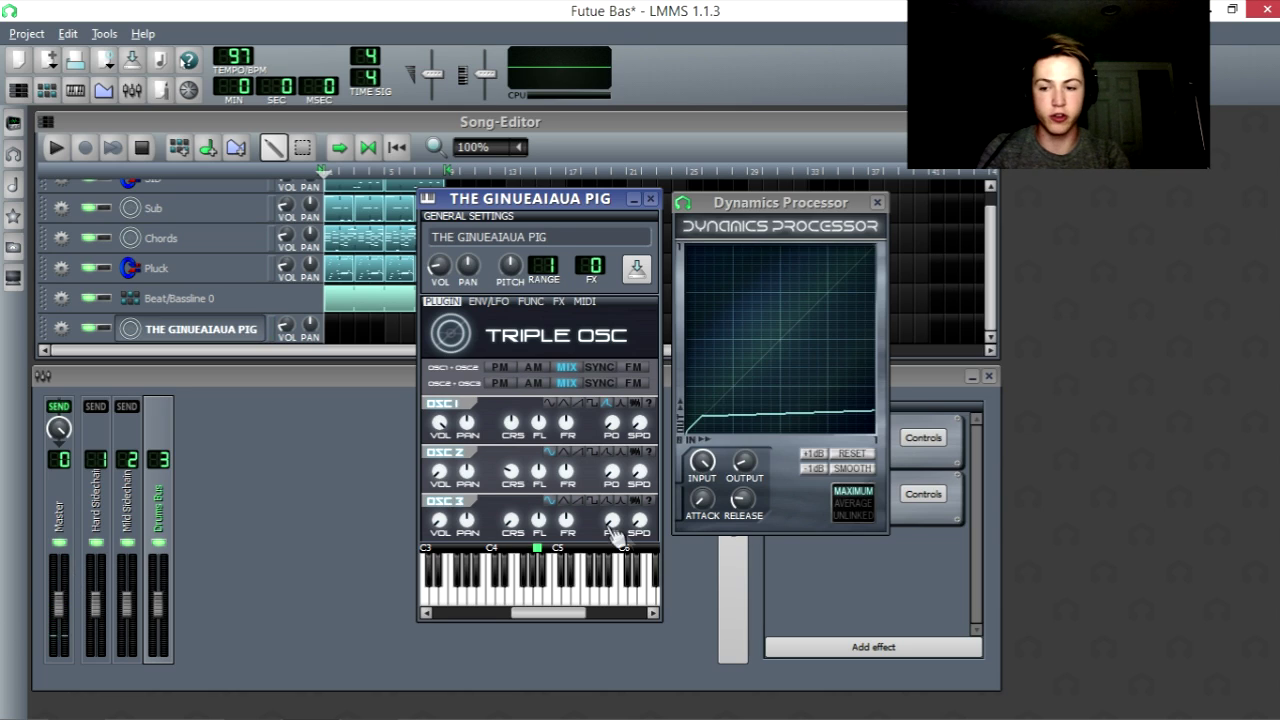
click(704, 499)
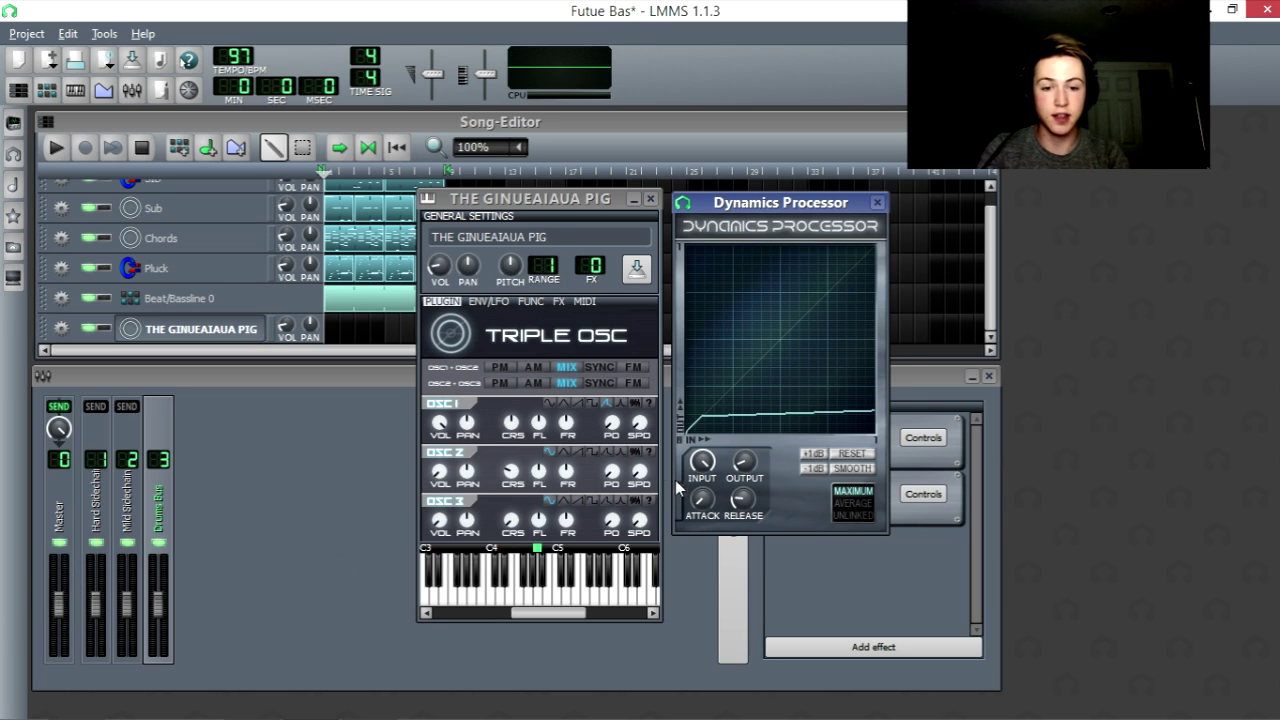
click(440, 422)
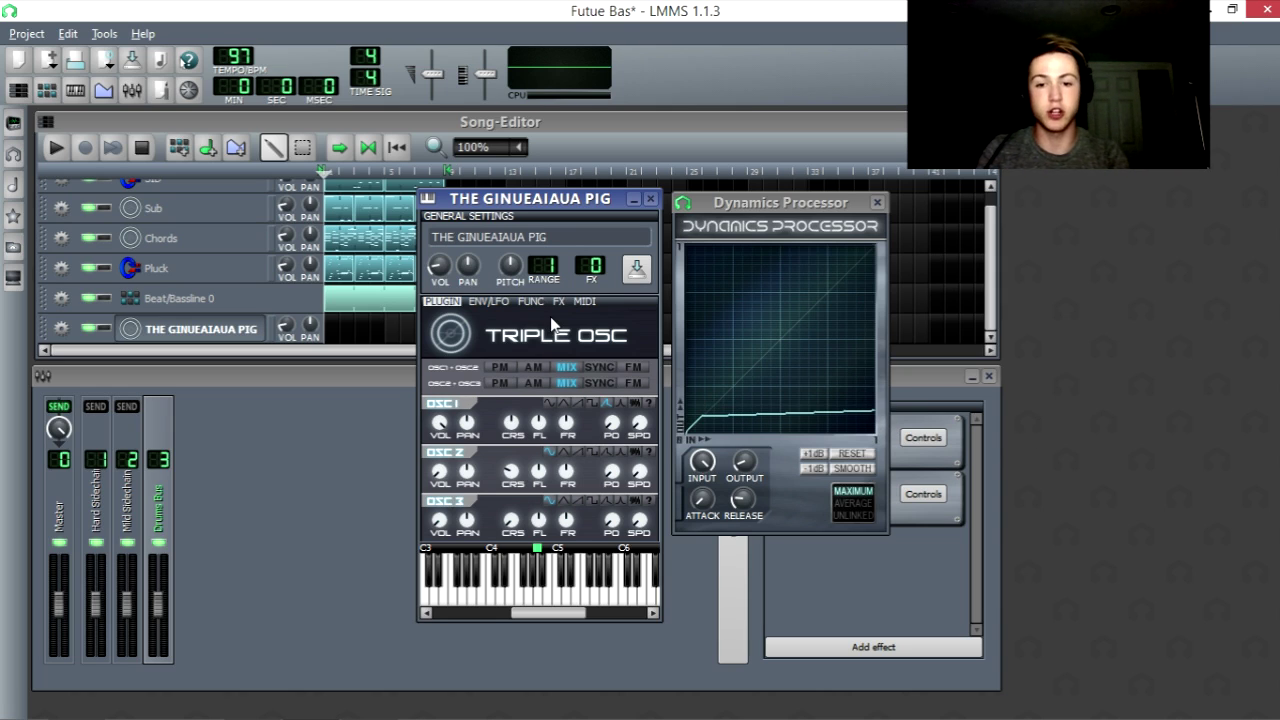
mouse_move(708, 420)
mouse_down()
mouse_move(730, 384)
mouse_move(812, 349)
mouse_move(767, 337)
mouse_move(714, 279)
mouse_move(820, 321)
mouse_move(844, 283)
mouse_move(746, 429)
mouse_move(707, 431)
mouse_move(872, 341)
mouse_move(770, 368)
mouse_up()
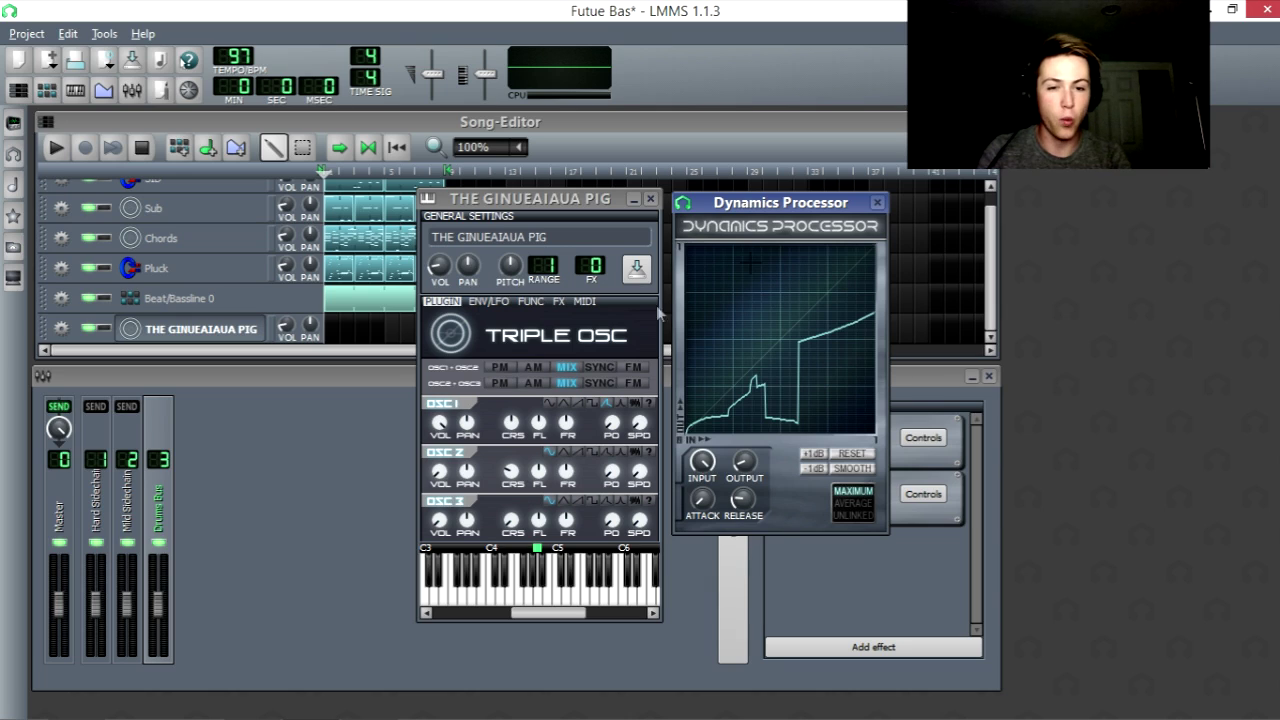
Step: Tweak oscillator 1's volume, reposition the Dynamics Processor, and redraw its curve as a rising line
click(440, 421)
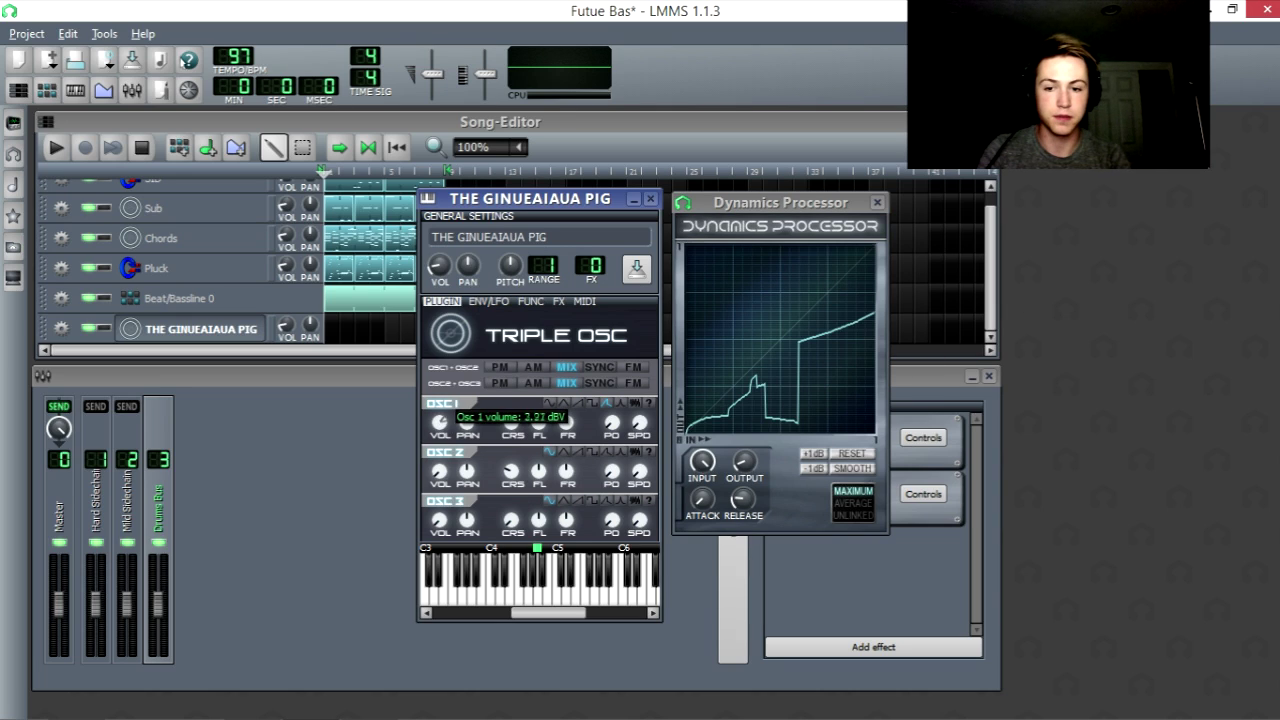
drag(440, 421, 440, 423)
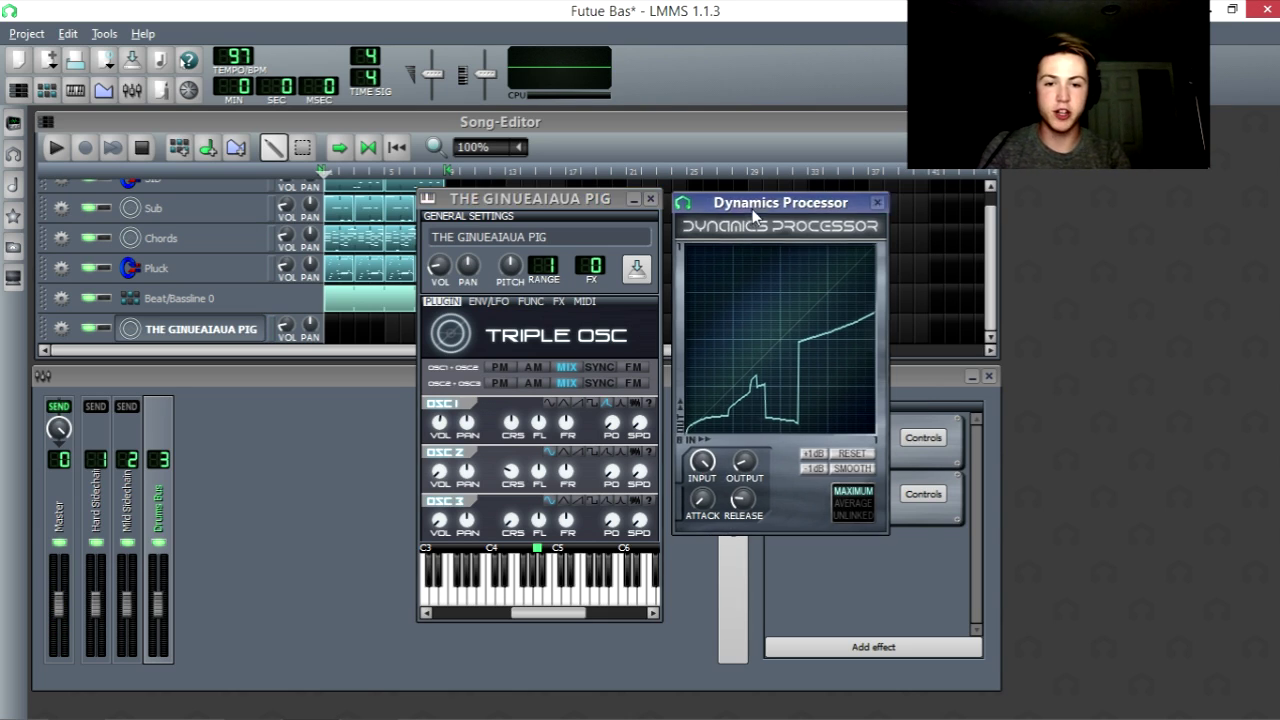
drag(752, 209, 747, 206)
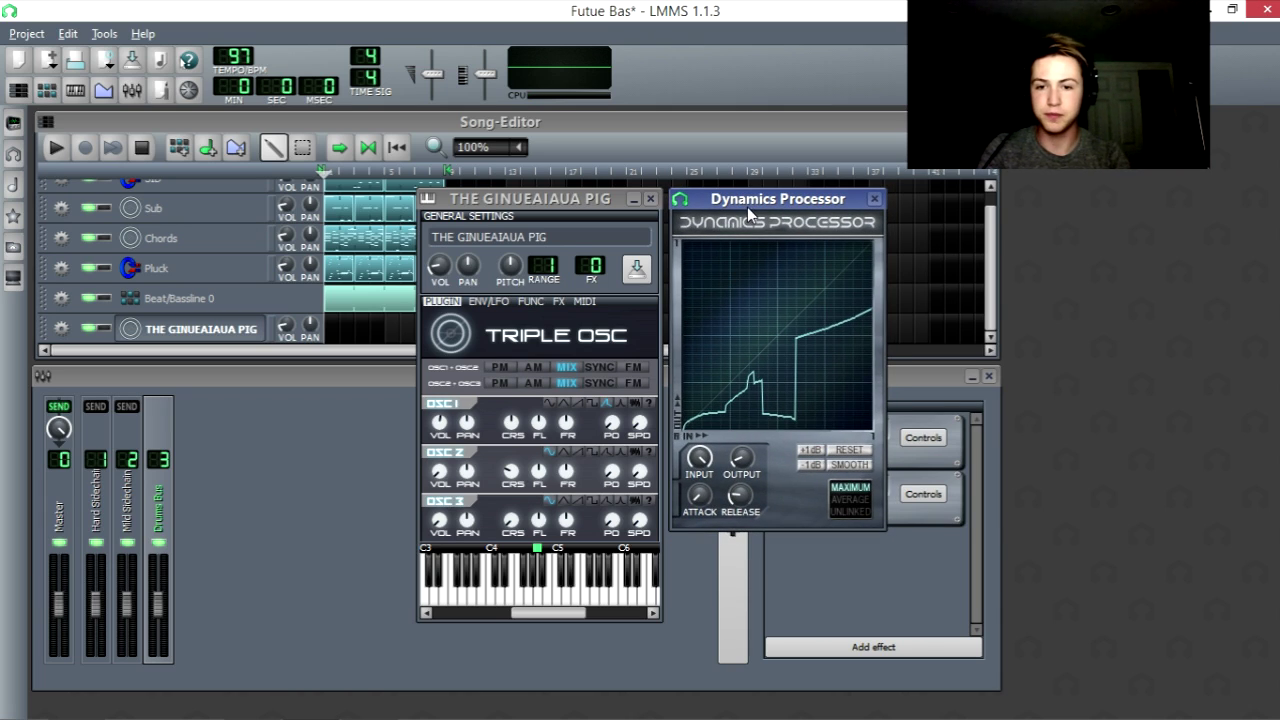
click(482, 282)
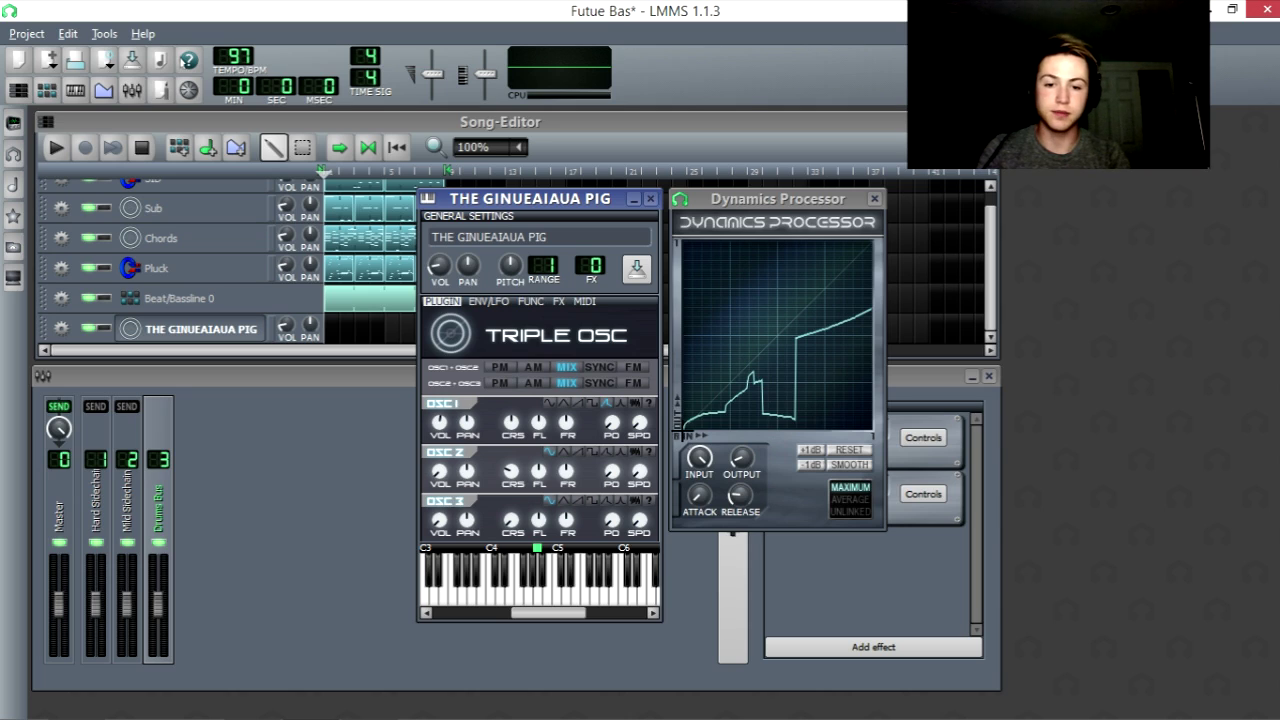
click(683, 432)
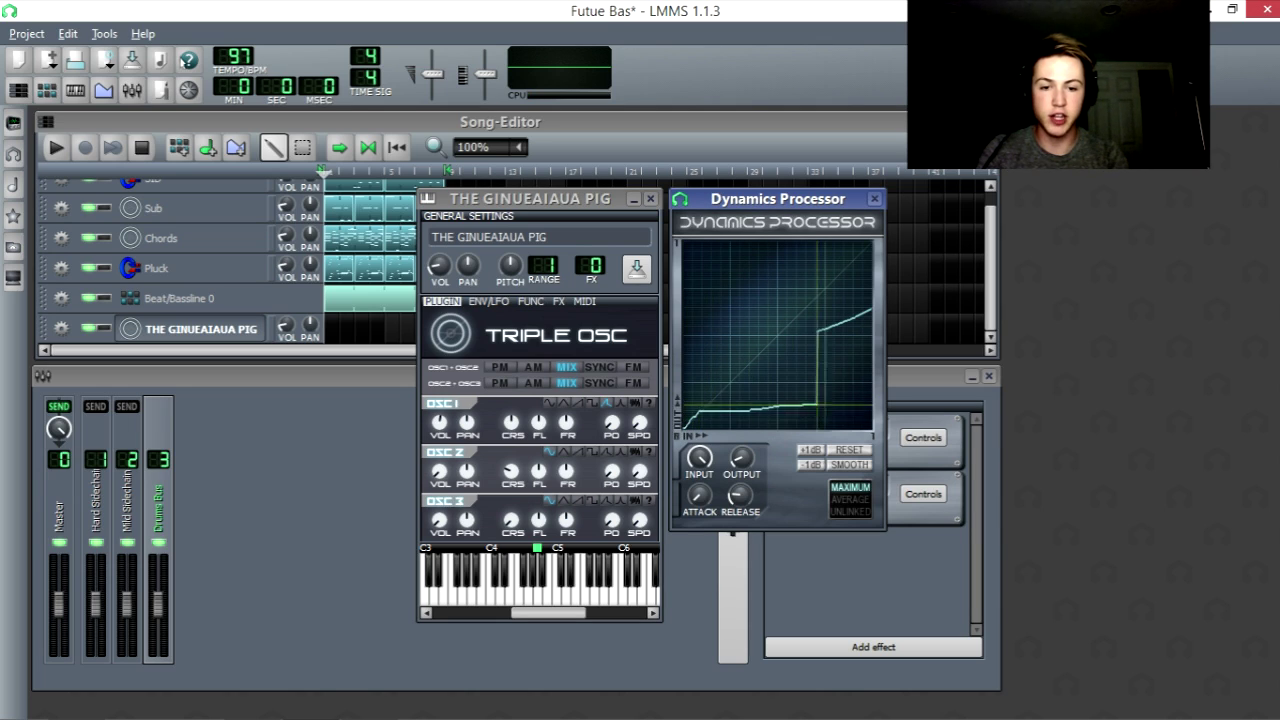
mouse_move(700, 412)
mouse_down()
mouse_move(865, 260)
mouse_move(868, 400)
mouse_move(850, 330)
mouse_move(870, 315)
mouse_move(849, 325)
mouse_up()
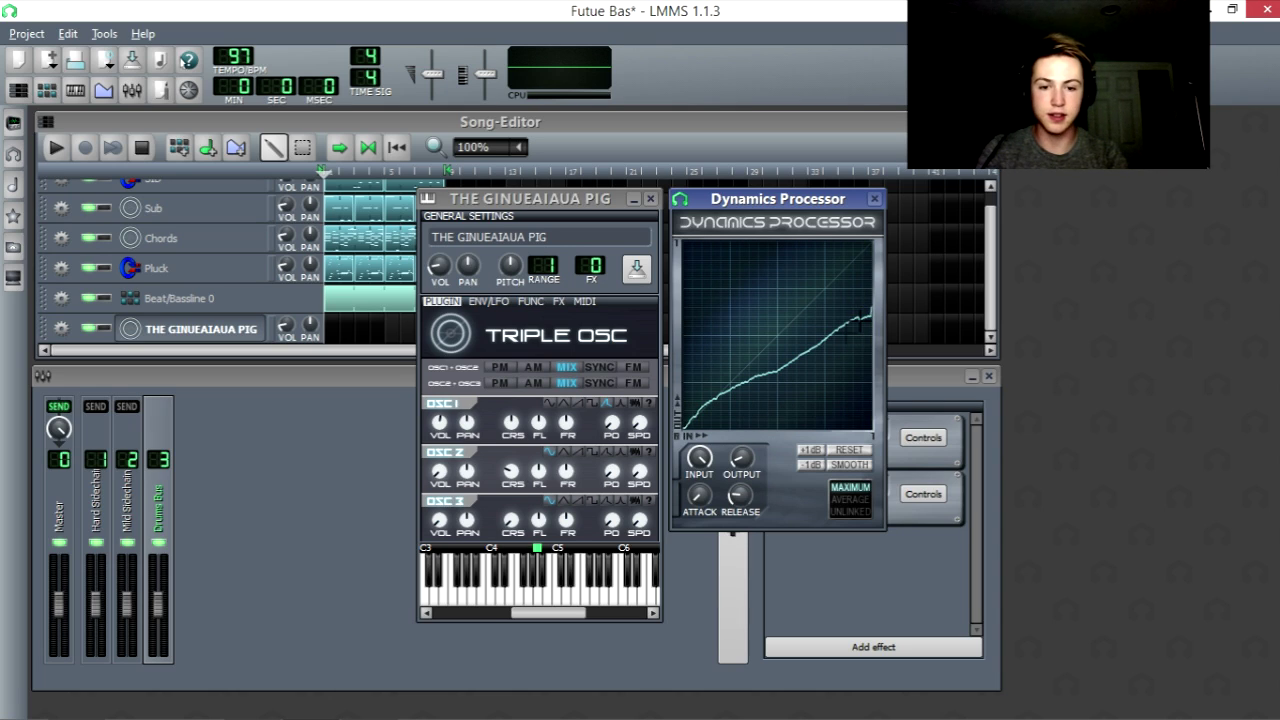
Step: Set the peak release to about 31 ms and close the Dynamics Processor window
mouse_move(738, 497)
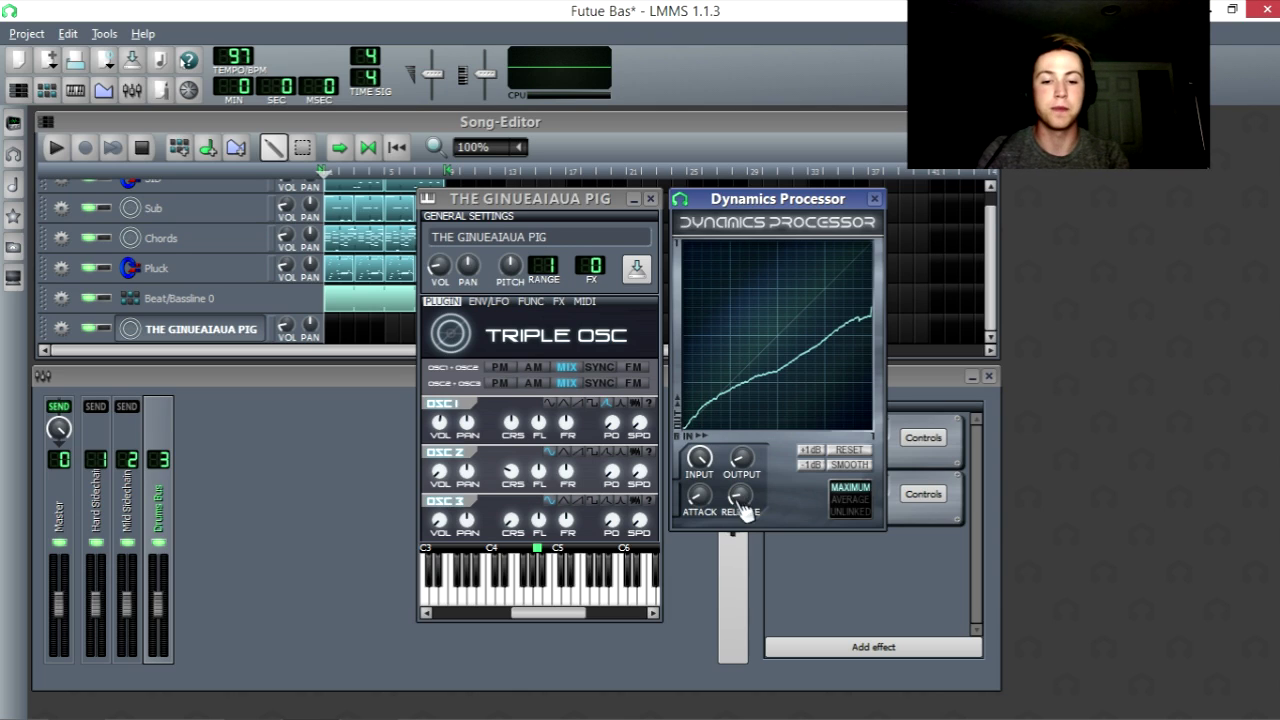
mouse_move(741, 497)
mouse_down()
mouse_move(740, 472)
mouse_move(750, 520)
mouse_move(748, 490)
mouse_up()
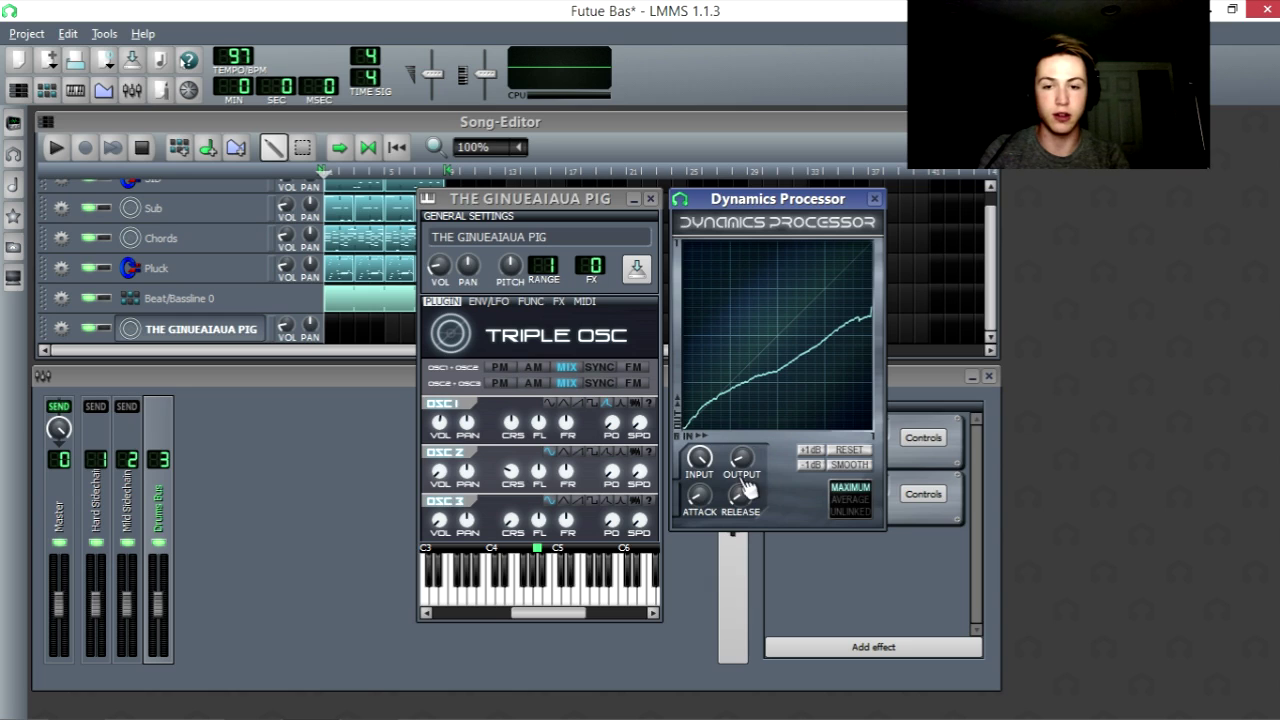
click(875, 199)
Step: Close the instrument window, remove THE GINUEAIAUA PIG track, and play back the remaining song
click(650, 198)
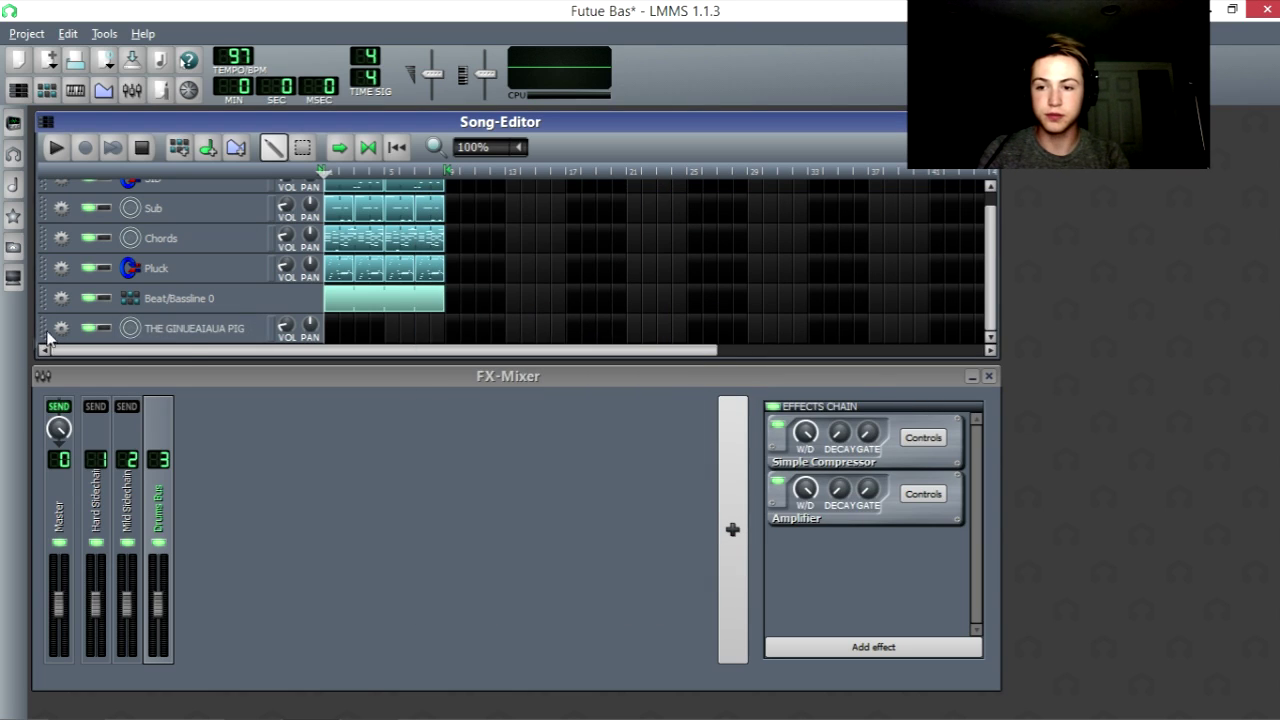
click(61, 328)
click(128, 377)
click(135, 390)
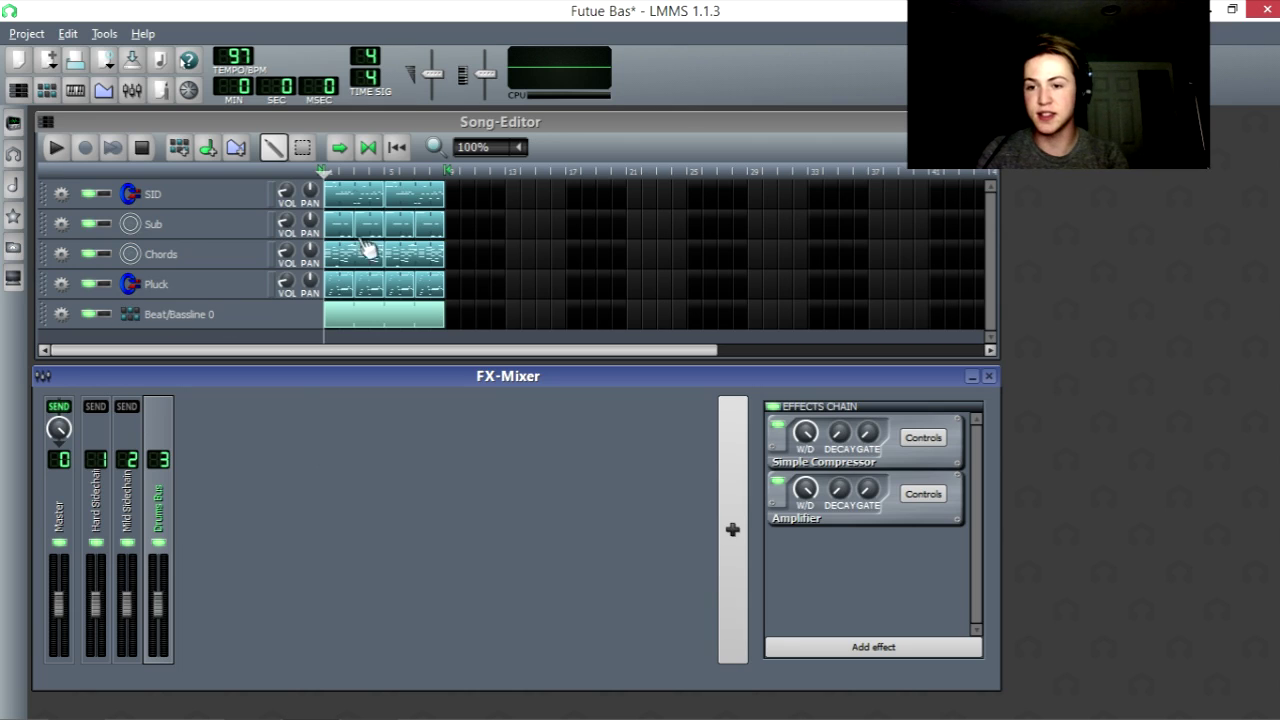
click(57, 148)
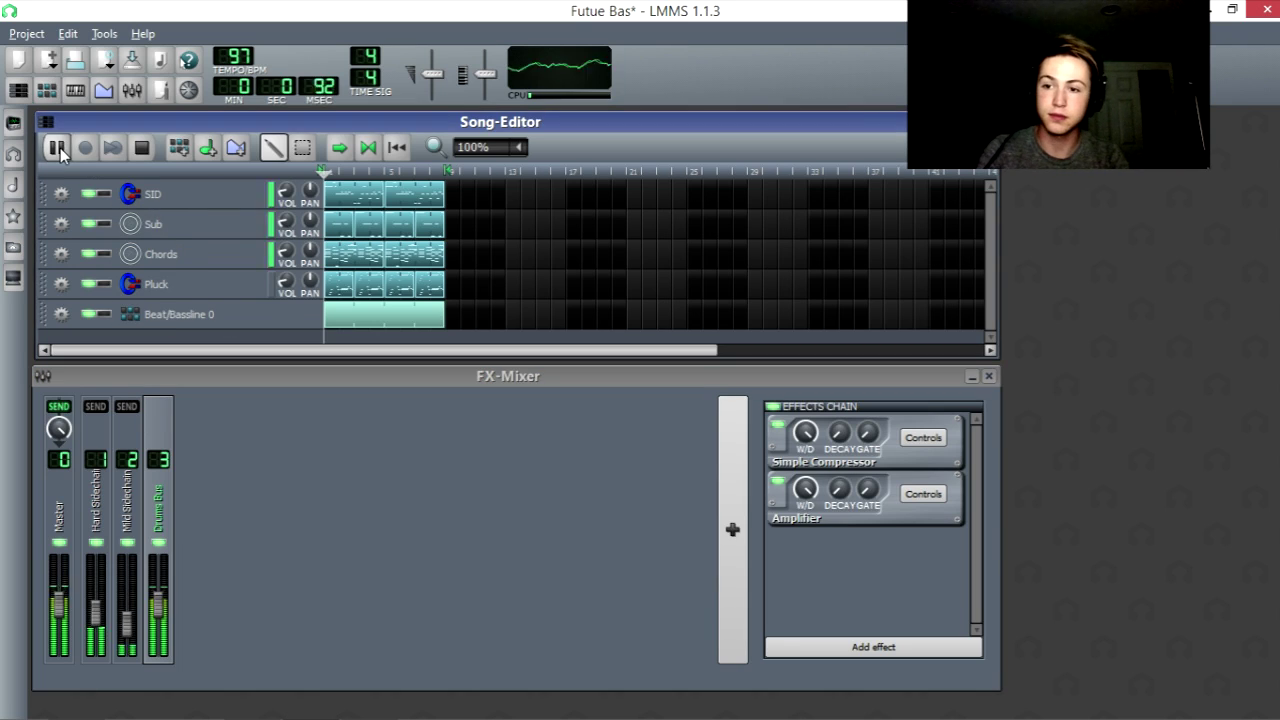
click(141, 148)
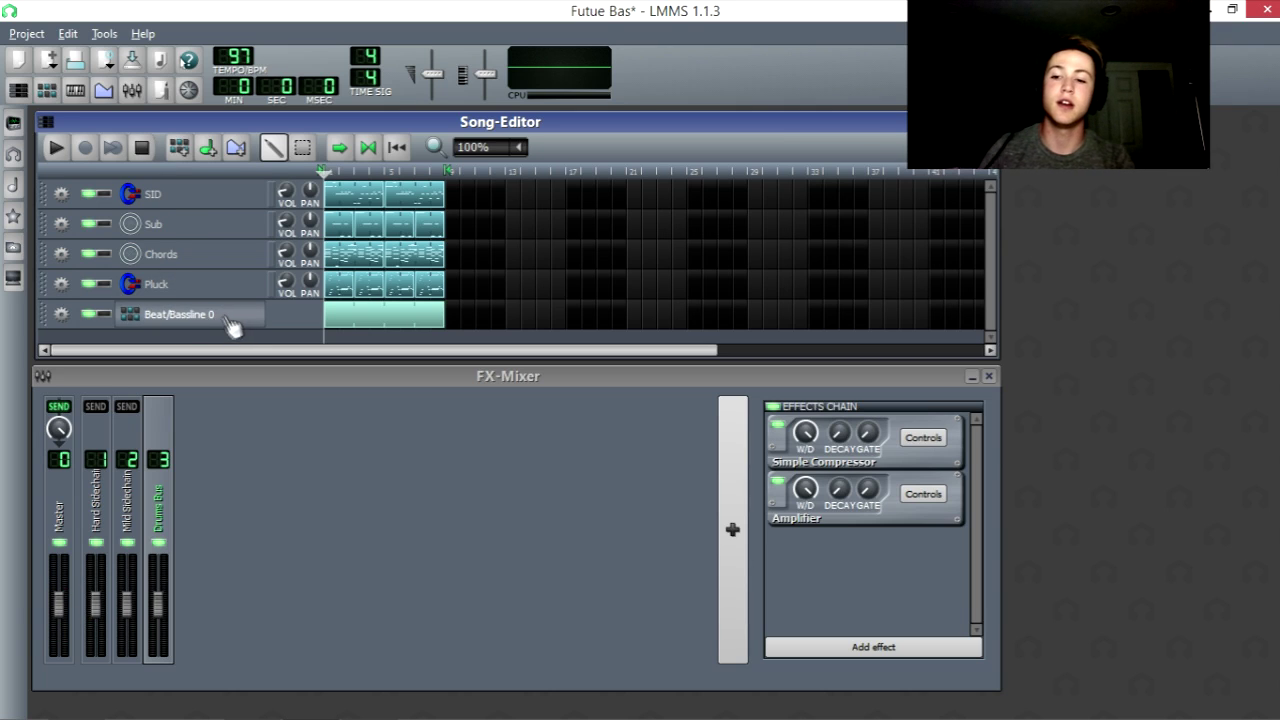
Step: Open the Beat+Bassline pattern, mute the Adieu Clap 25.wav track and solo the Cymatics snare
click(46, 90)
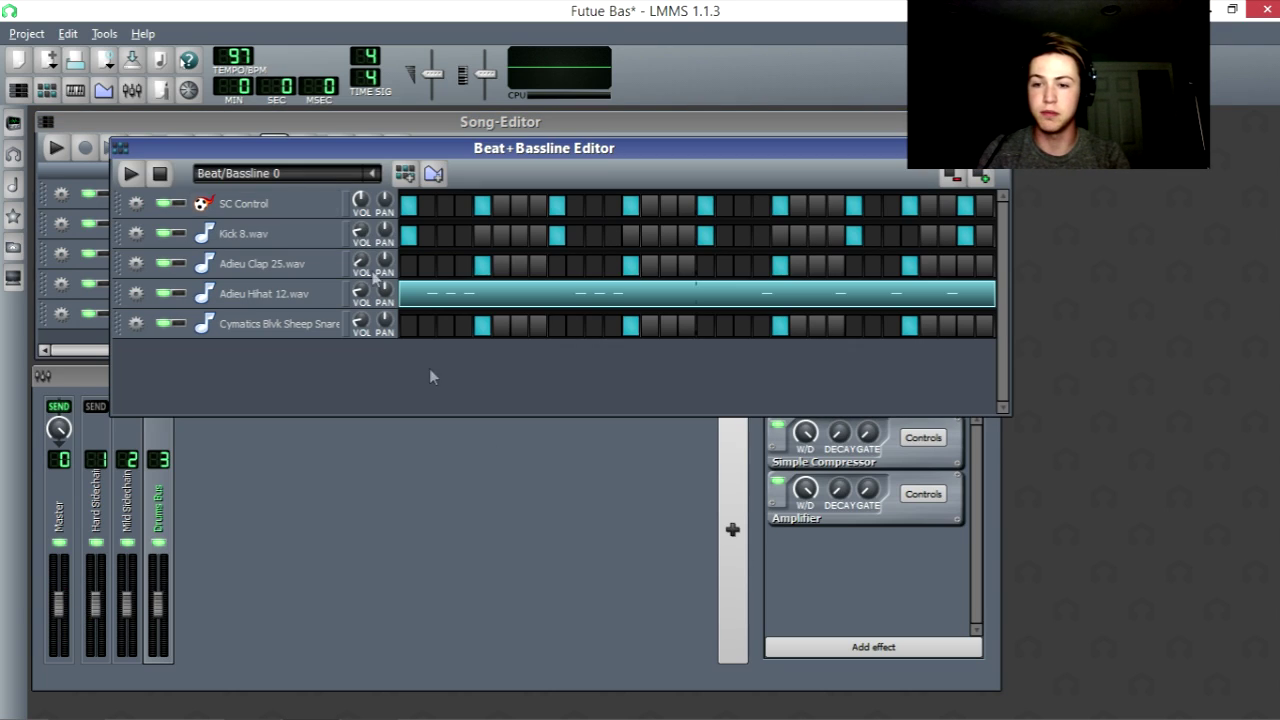
key(space)
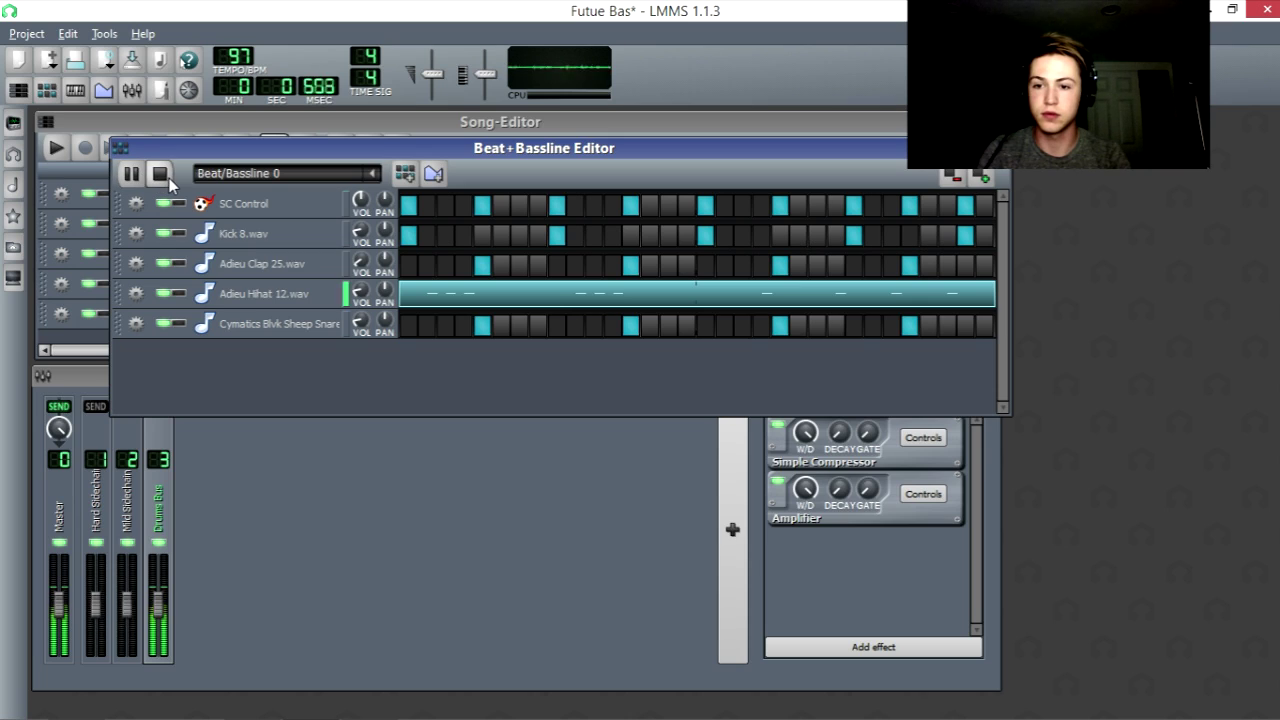
click(172, 263)
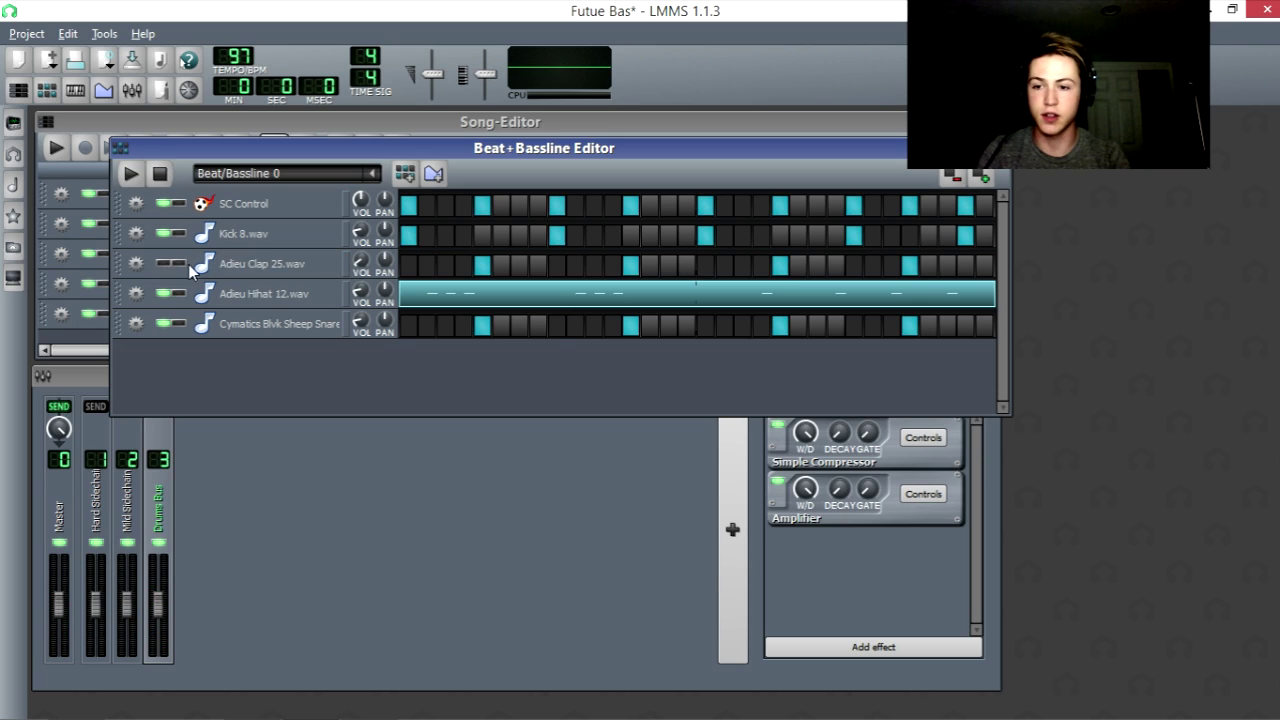
click(131, 174)
click(178, 323)
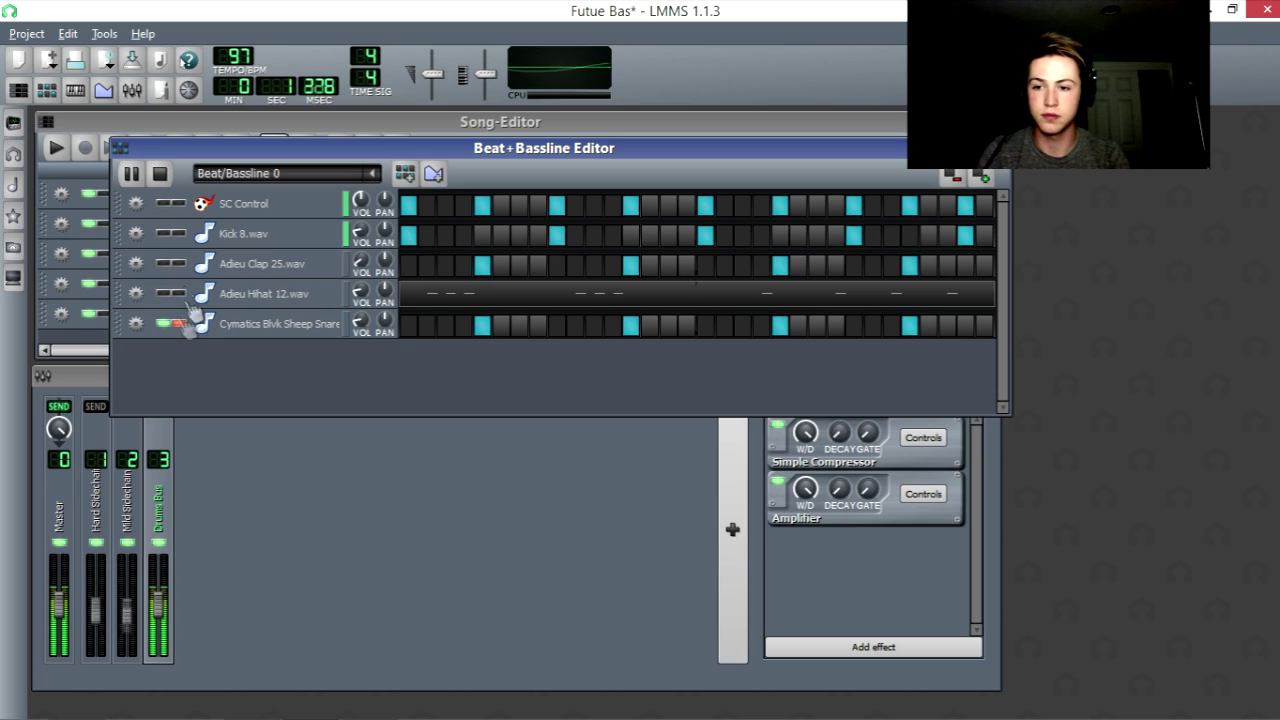
click(159, 174)
Step: Shorten the snare's volume envelope hold and reduce its decay to about 0.339
click(290, 325)
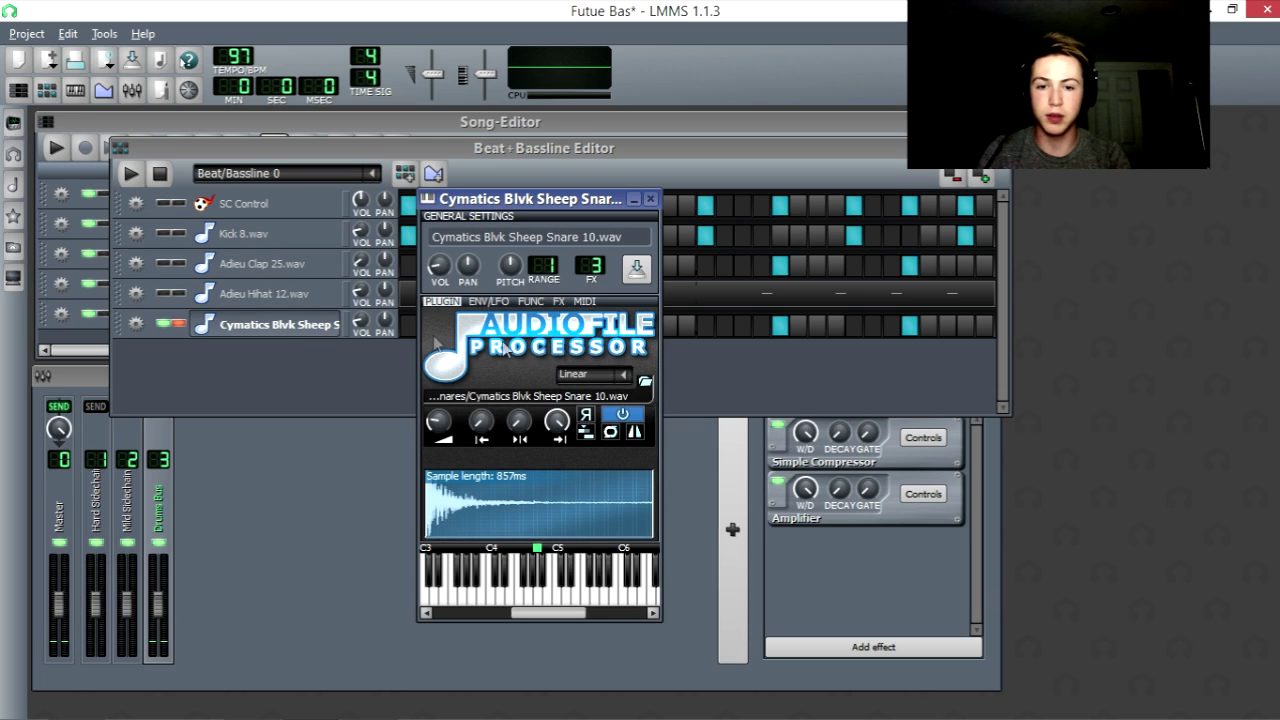
click(497, 302)
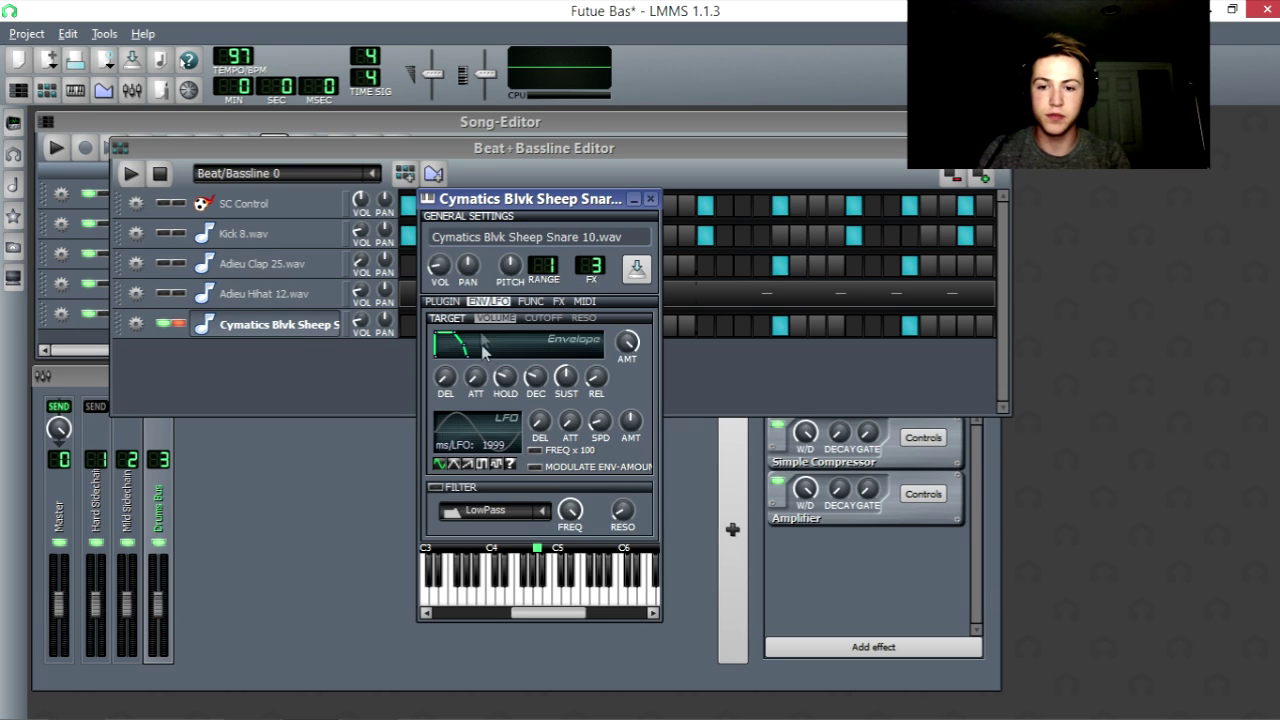
drag(503, 383, 569, 384)
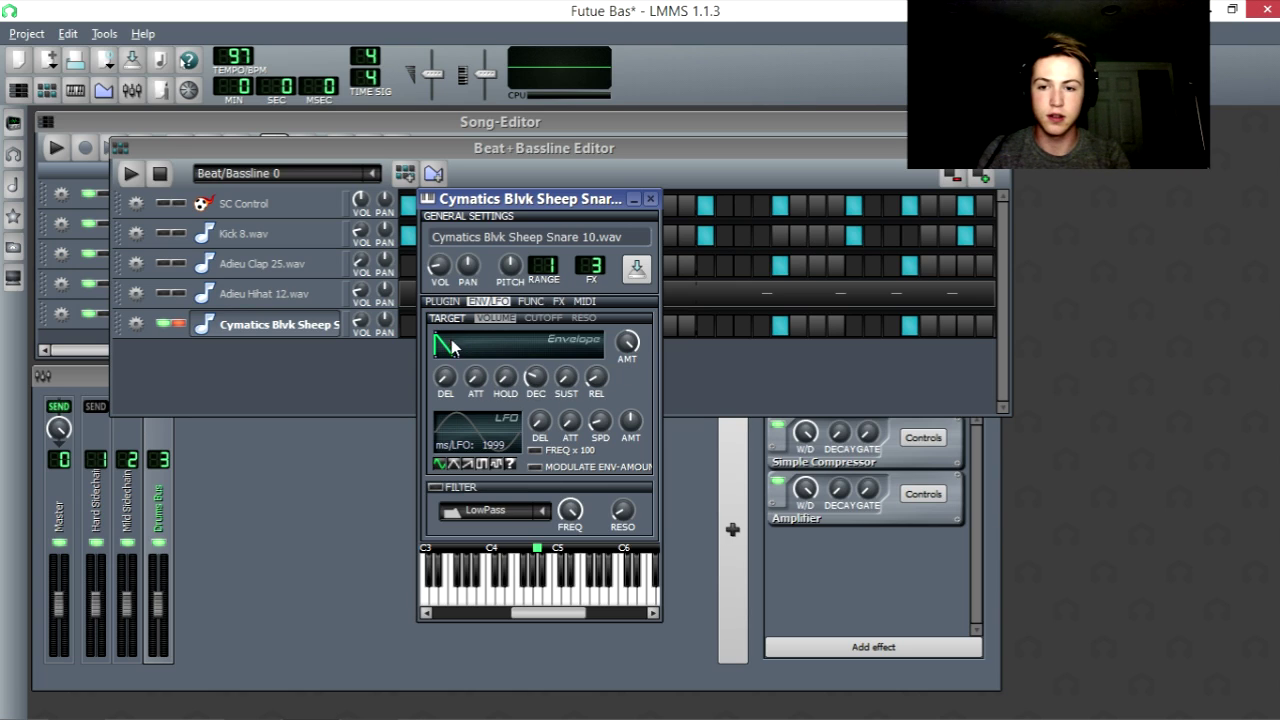
click(130, 173)
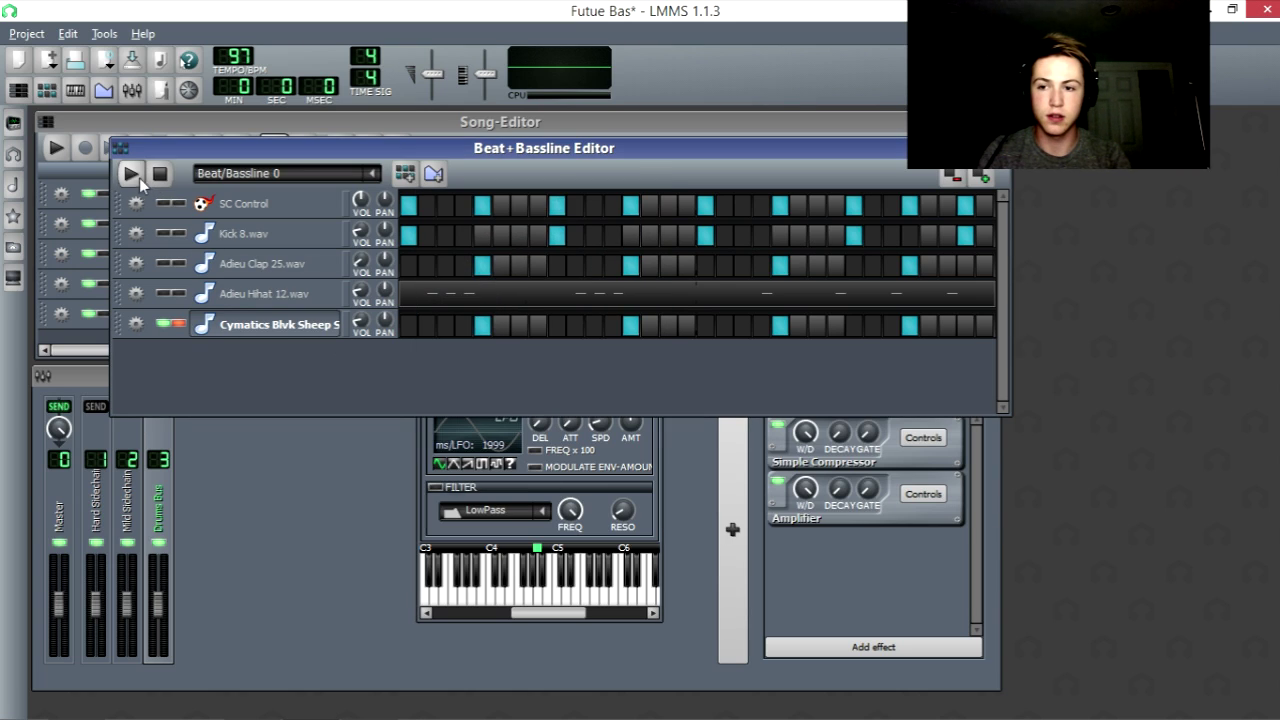
click(641, 447)
drag(536, 377, 536, 387)
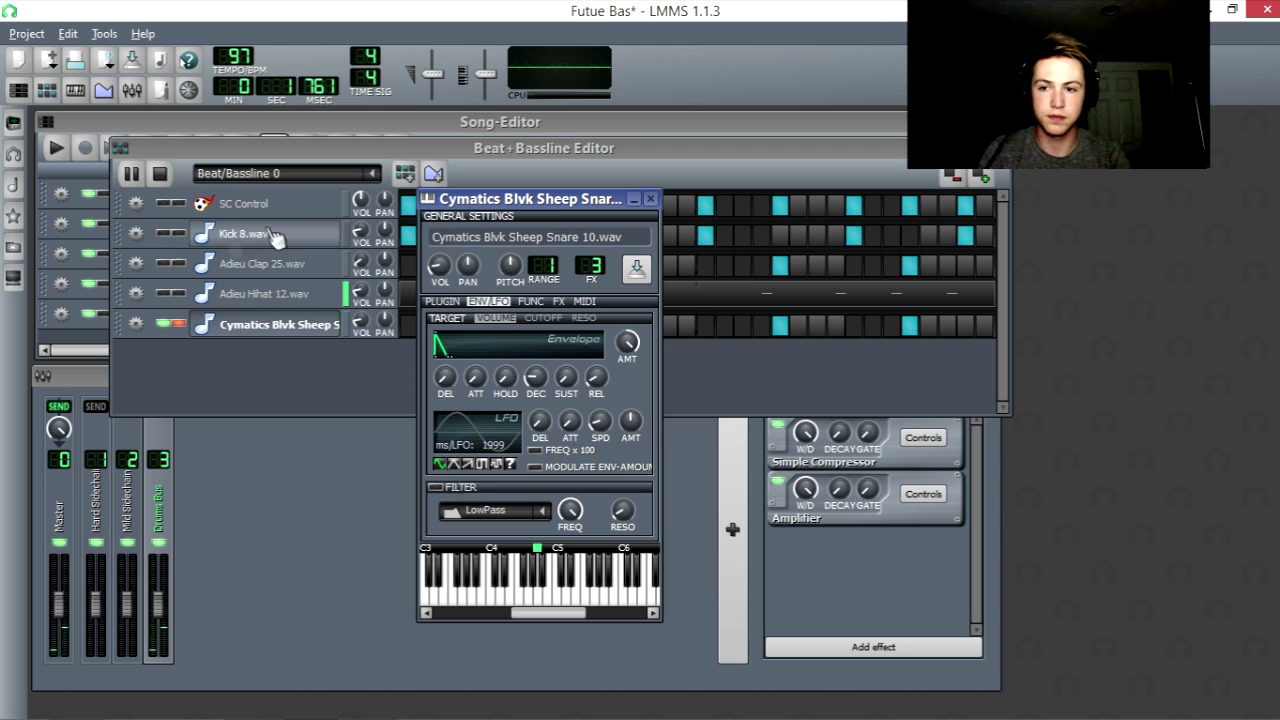
Step: Add a Dynamics Processor to the snare's effects chain after C* Plate2x2
click(560, 301)
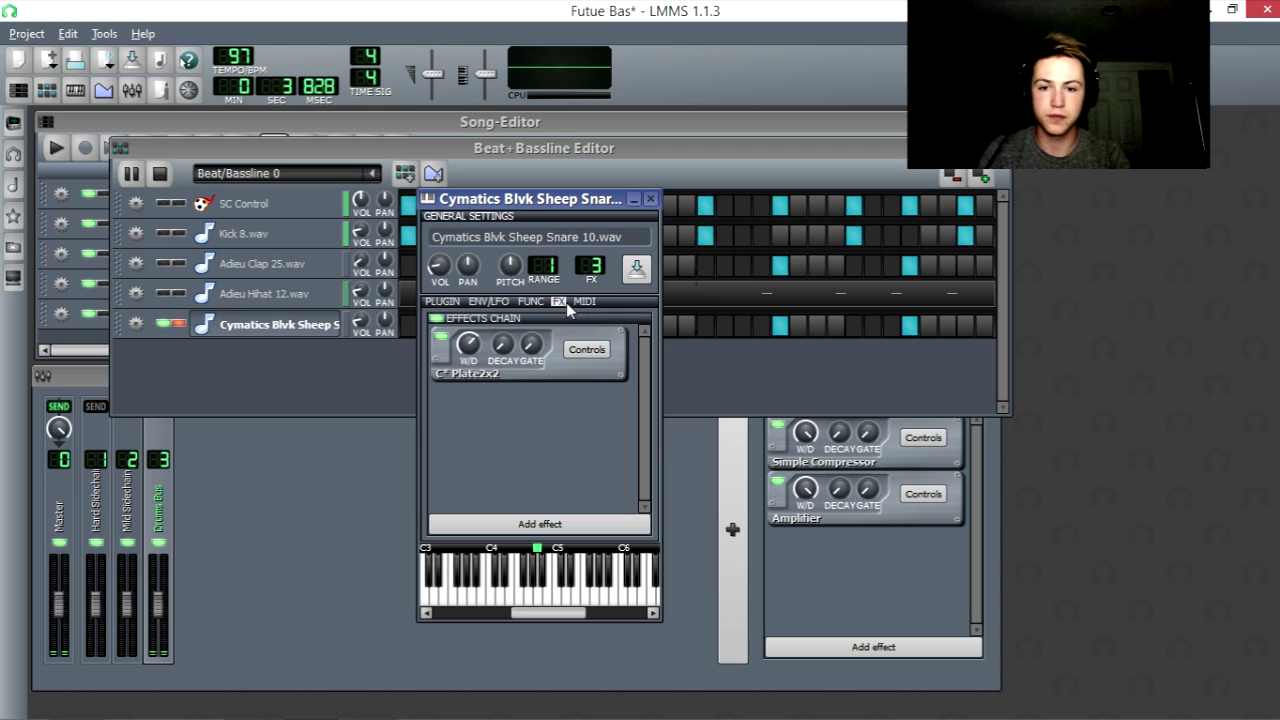
key(space)
click(526, 524)
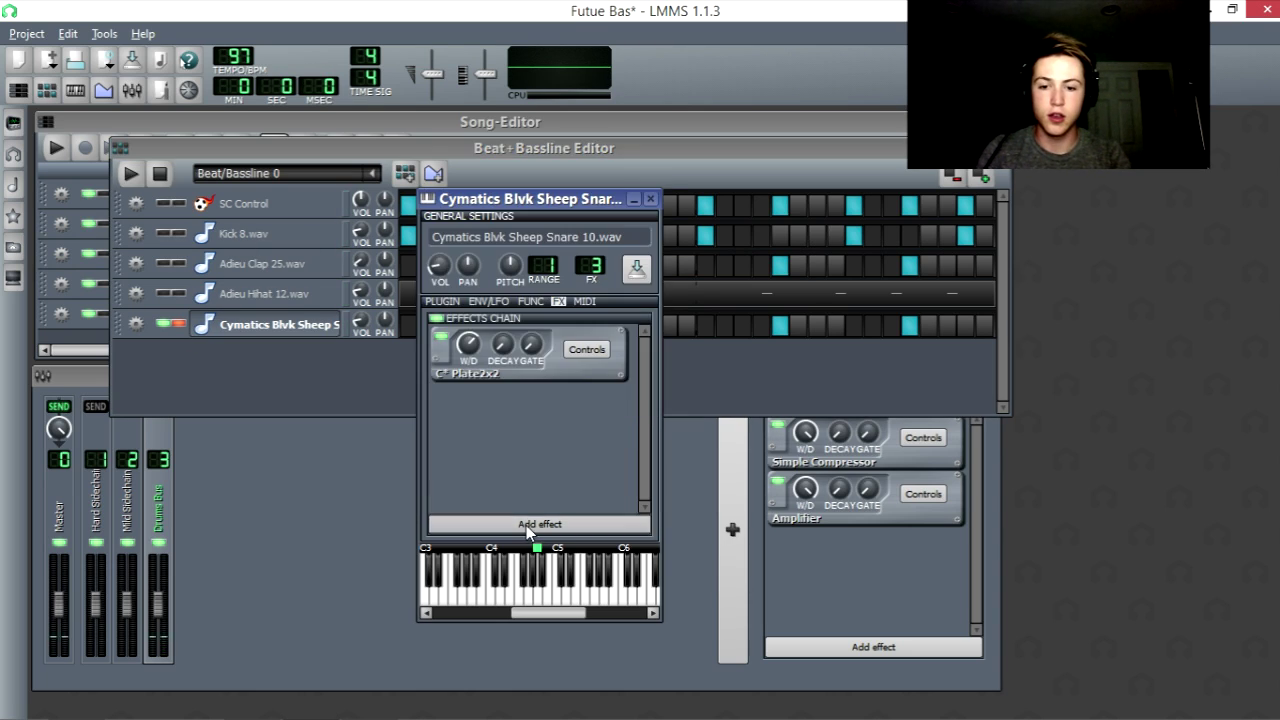
double_click(429, 219)
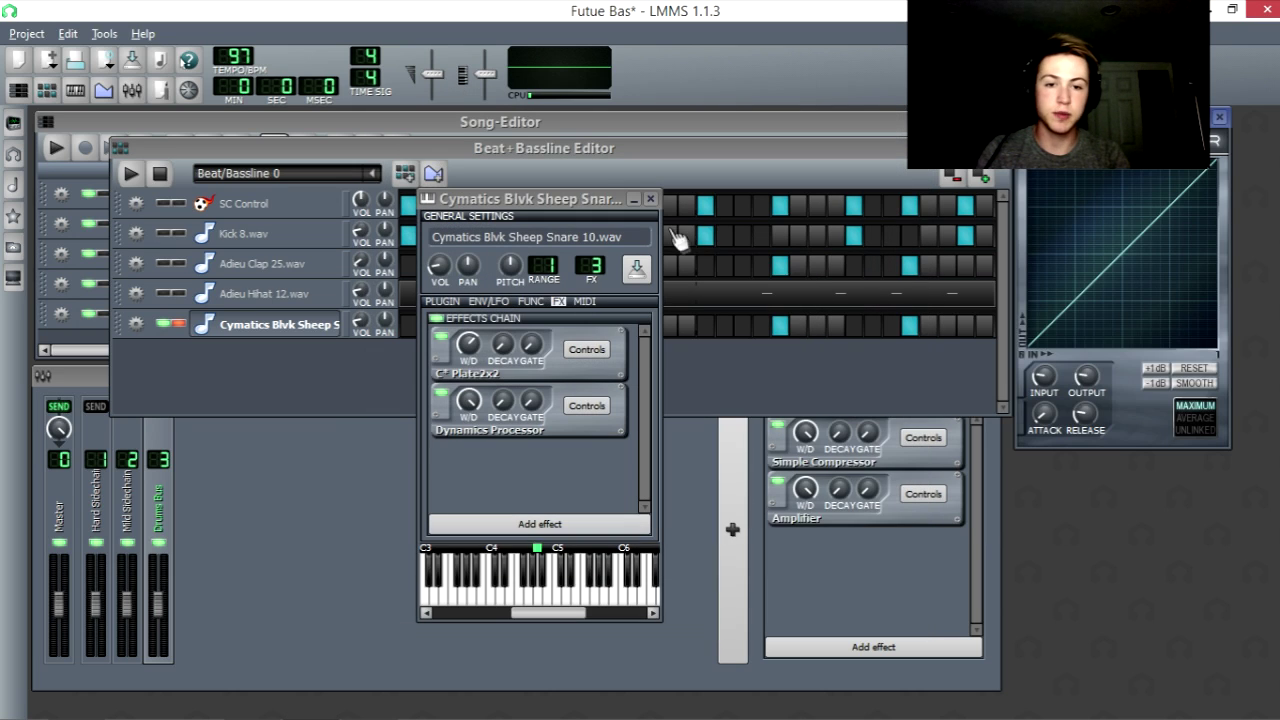
drag(1071, 125, 688, 266)
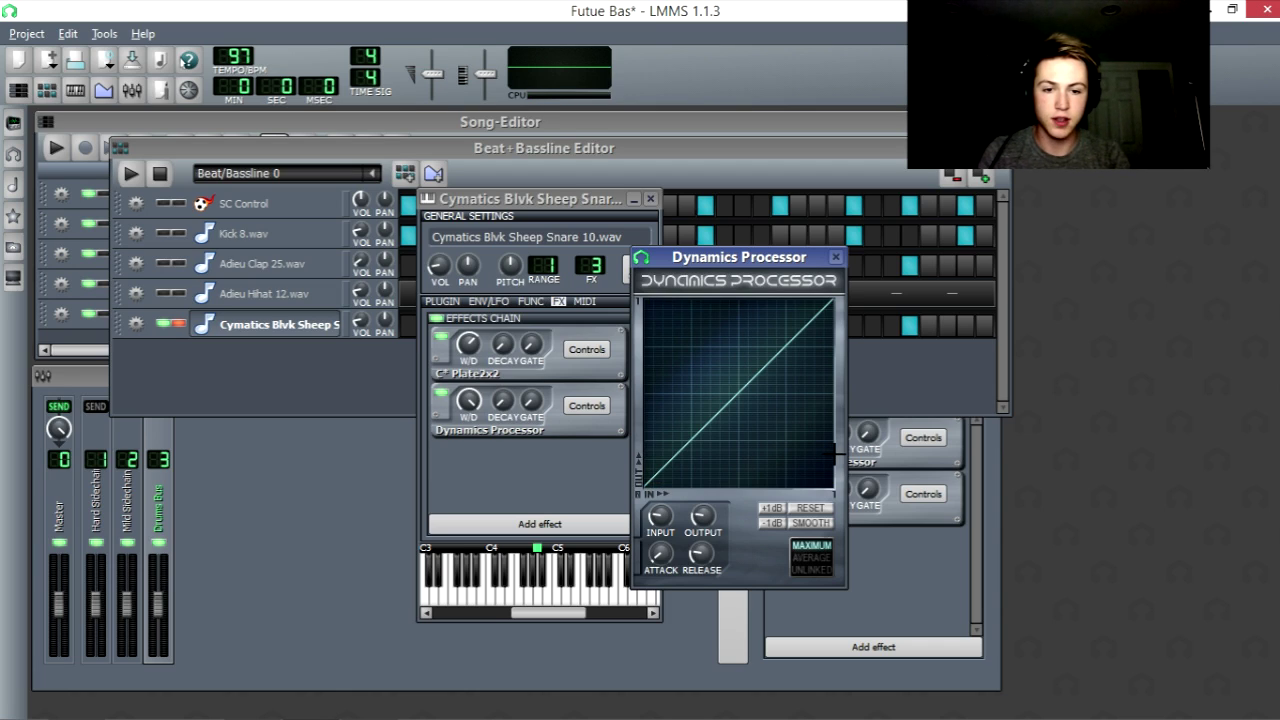
Step: Draw a low, nearly flat compression curve and lengthen the attack to 50 ms
drag(835, 465, 646, 480)
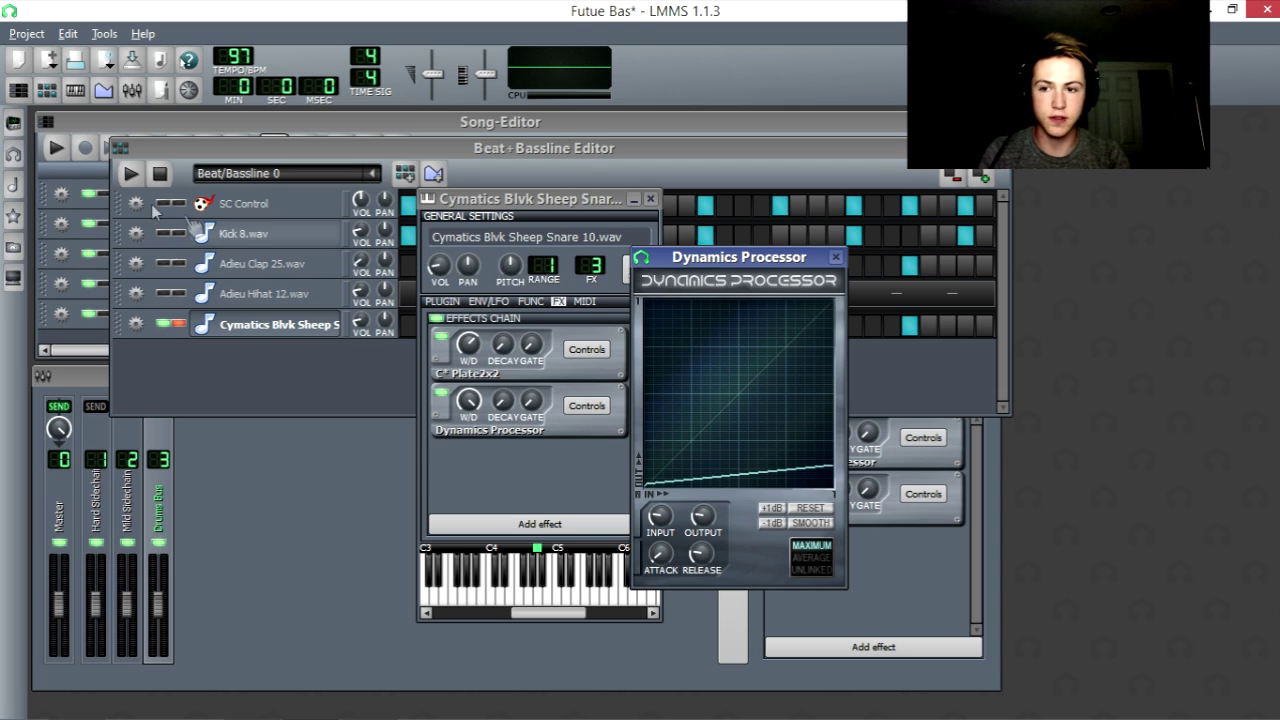
click(130, 173)
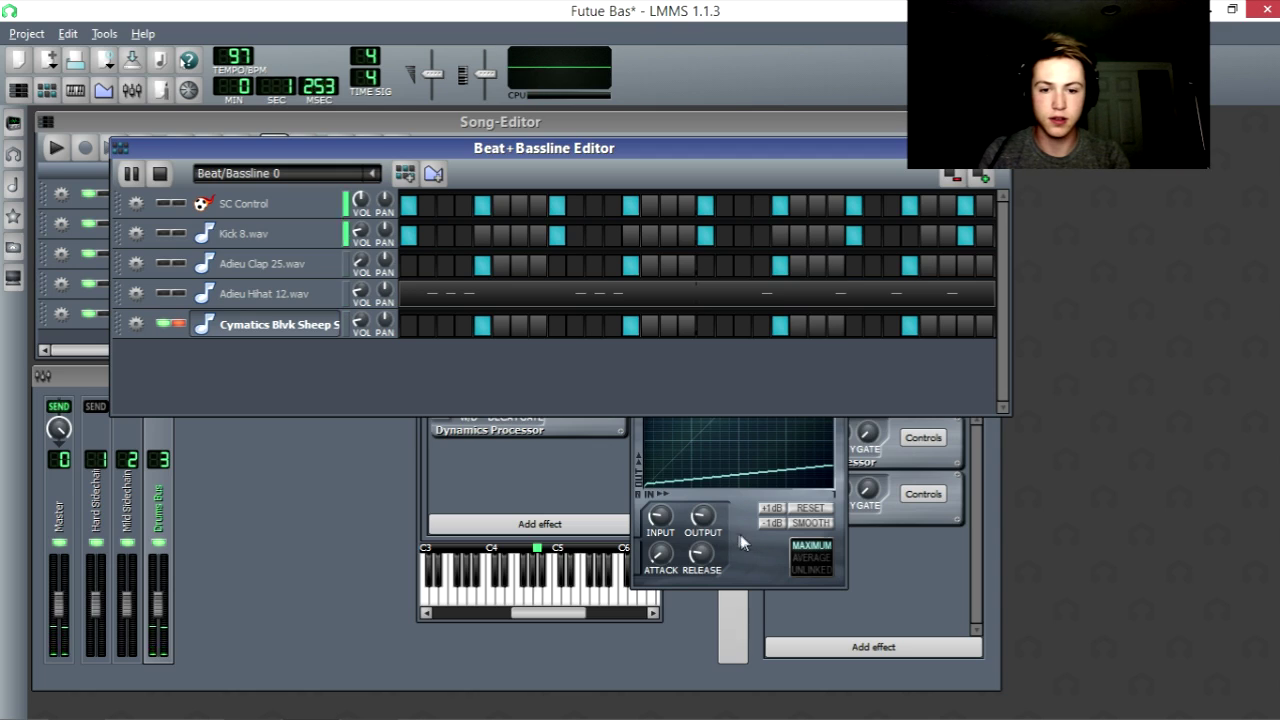
click(652, 520)
mouse_move(660, 553)
drag(660, 553, 660, 535)
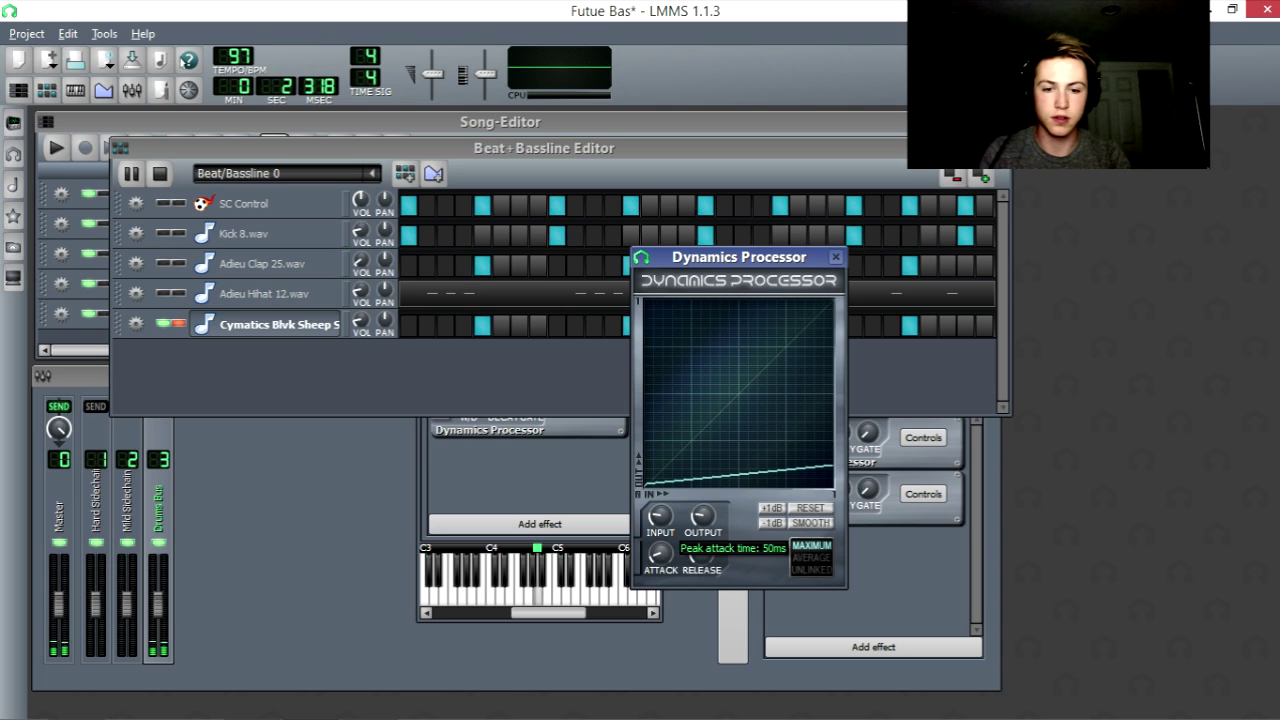
click(507, 464)
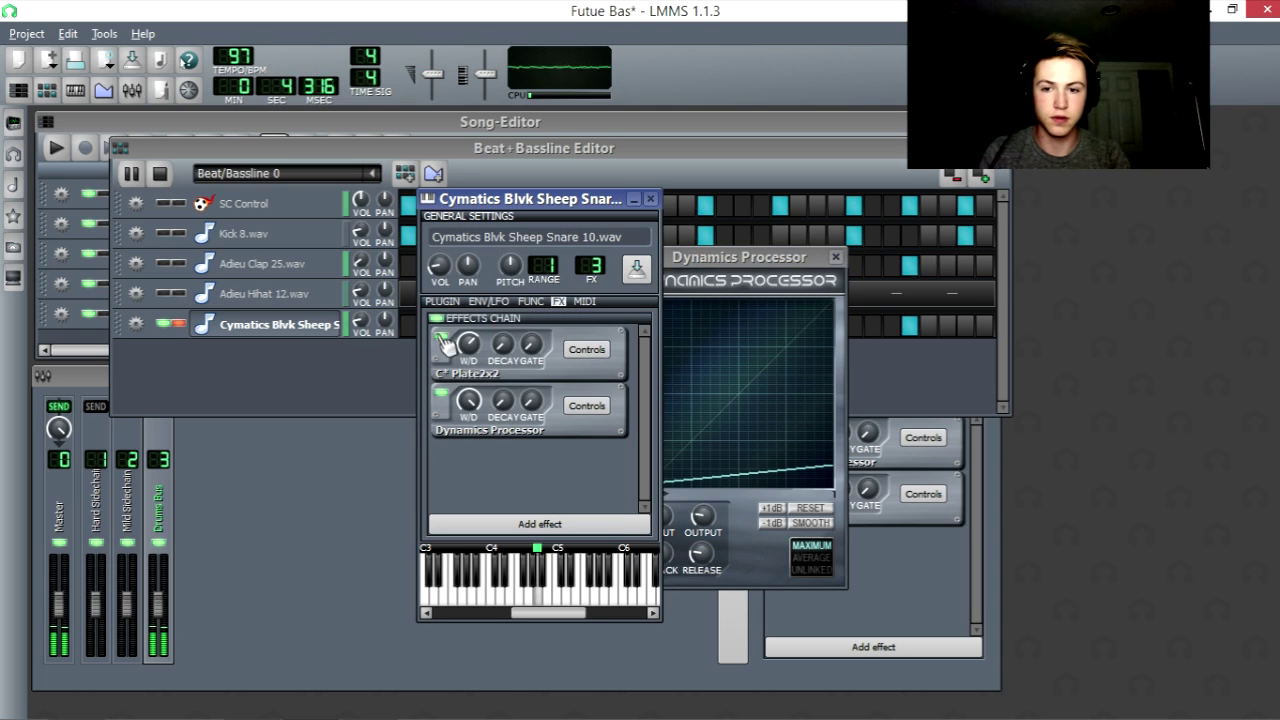
Step: Move the Dynamics Processor above C* Plate2x2 in the snare's chain and re-enable it
right_click(448, 402)
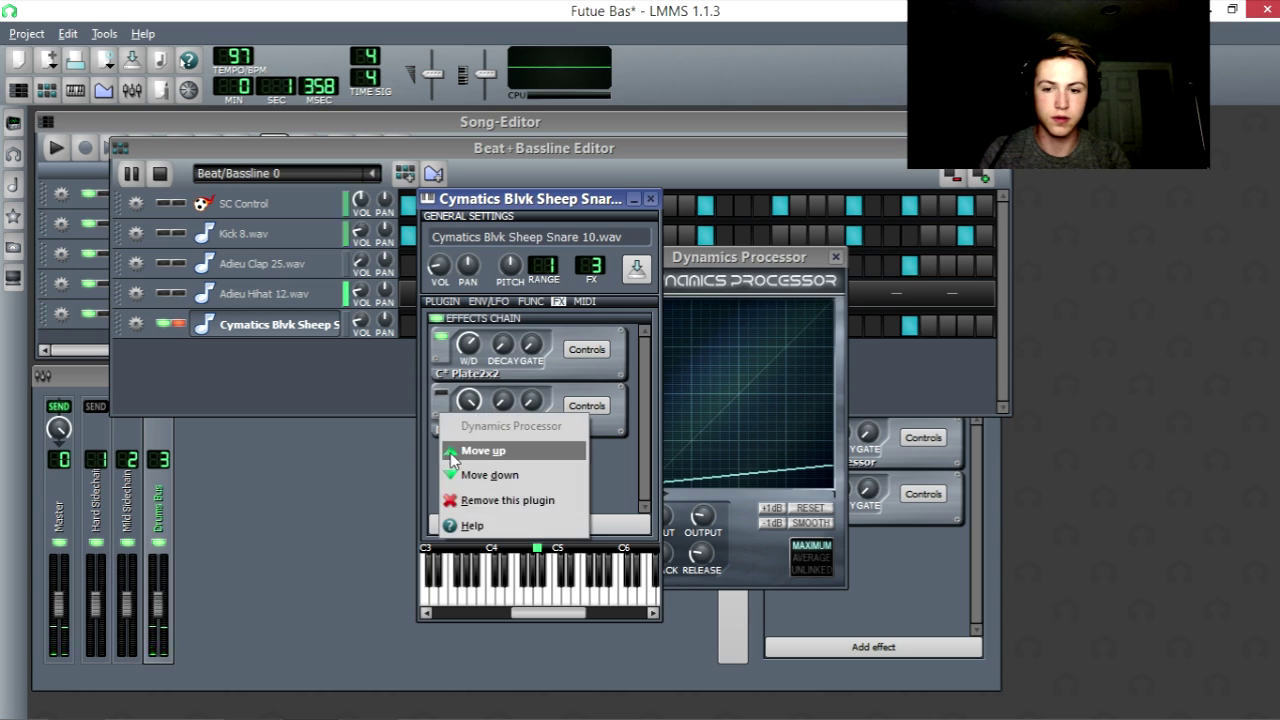
click(480, 450)
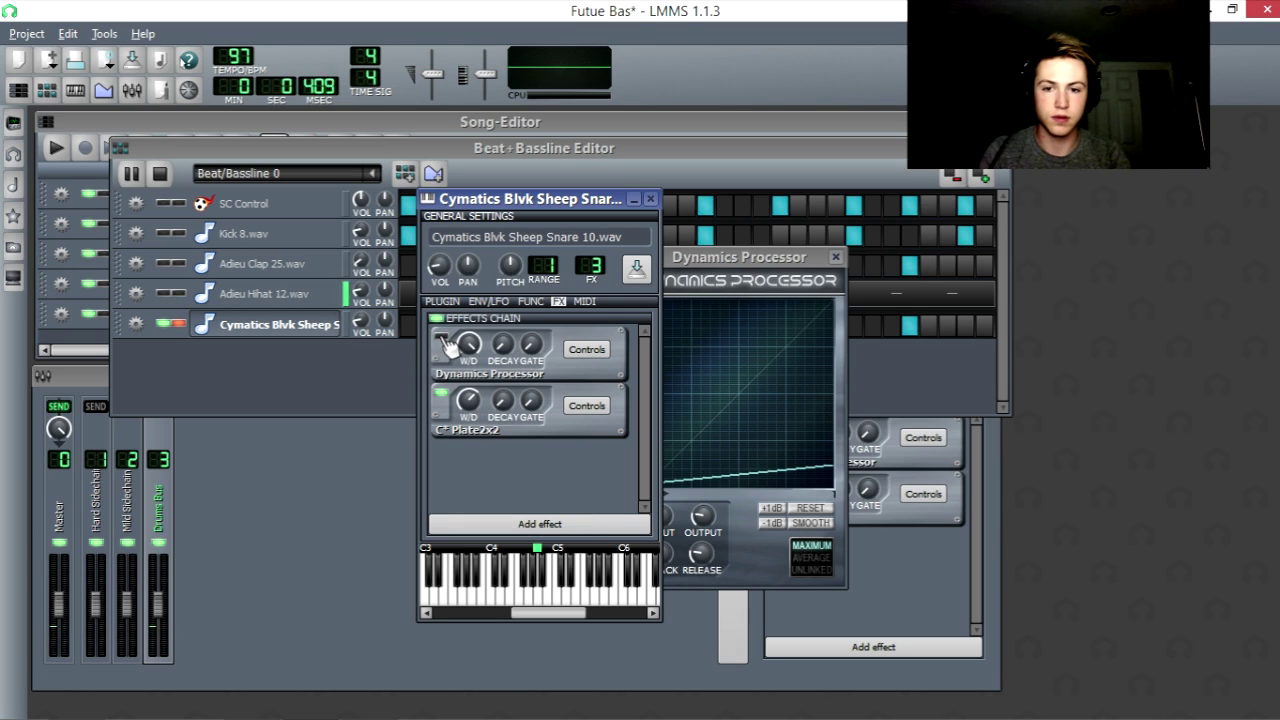
click(441, 338)
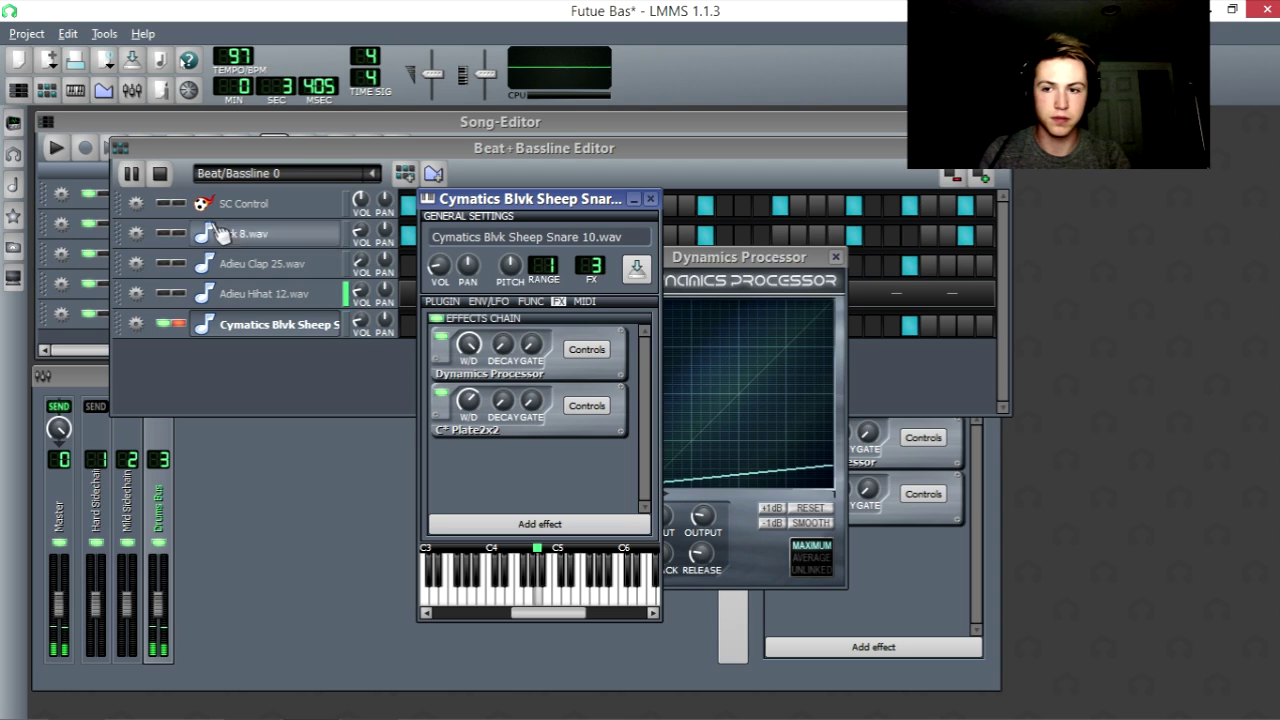
click(159, 173)
Step: Raise the snare Dynamics Processor's output gain to about 5 dBV and play the beat
click(500, 474)
click(660, 557)
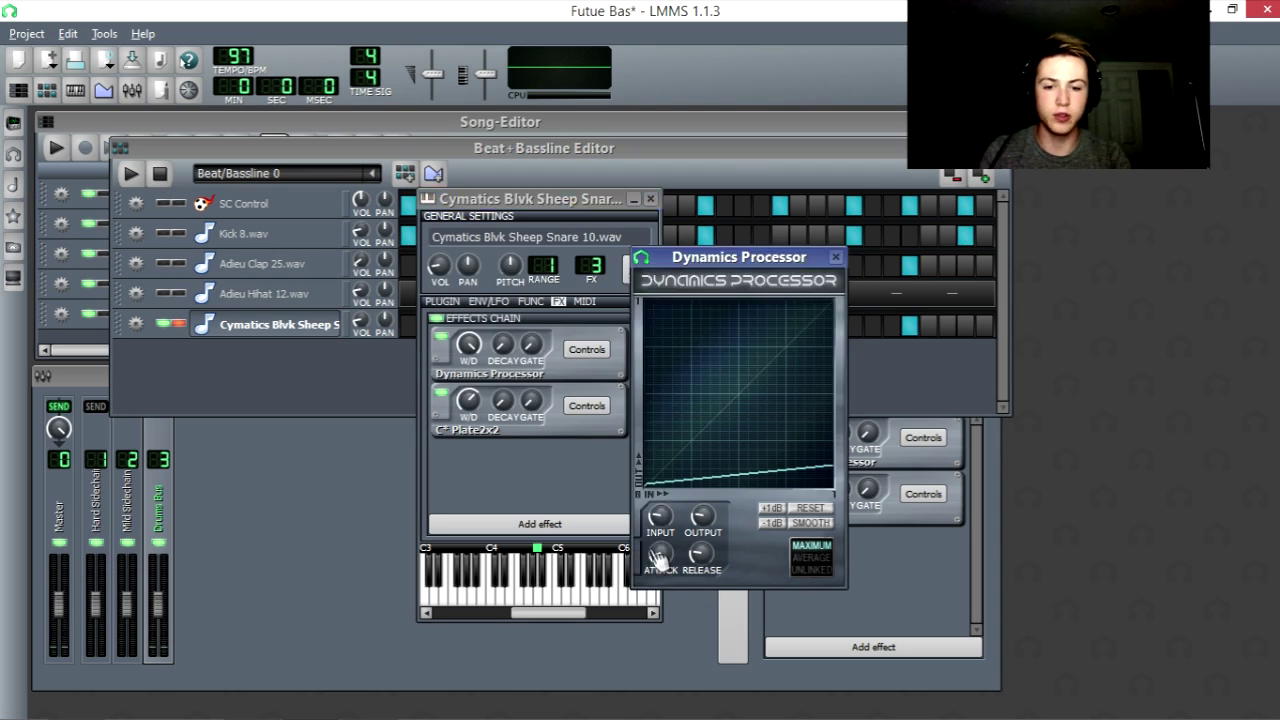
click(706, 516)
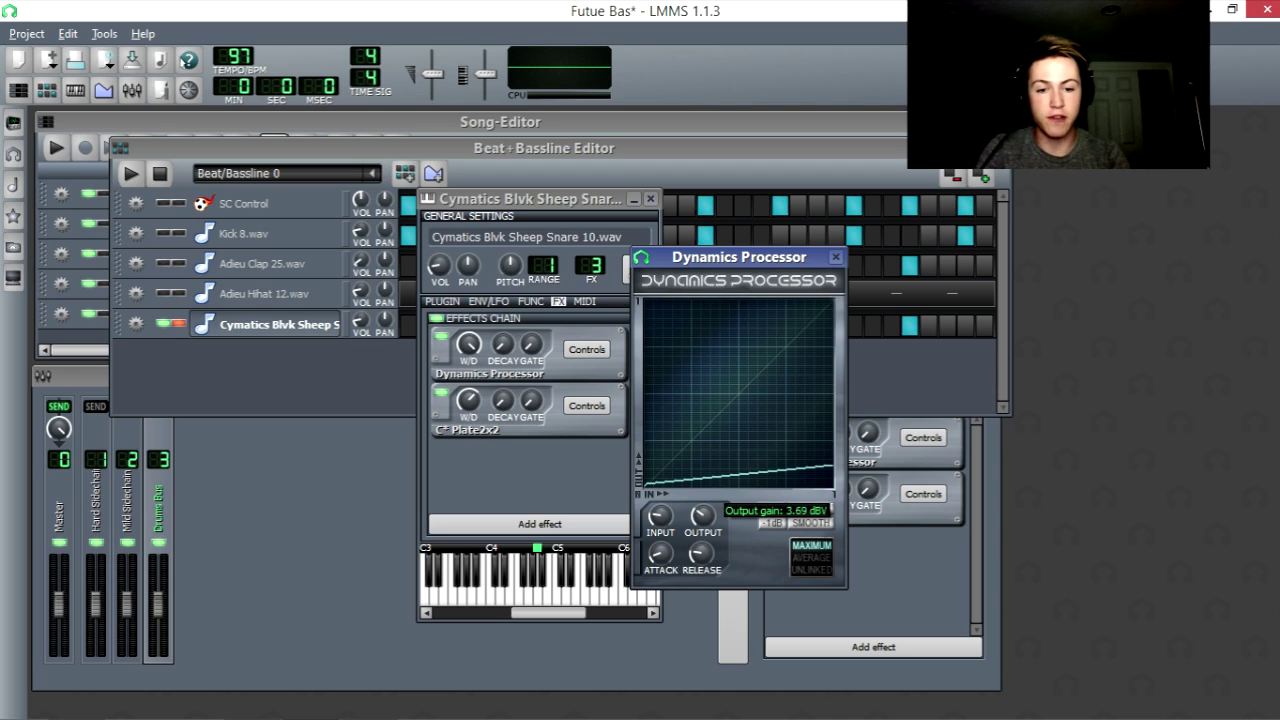
drag(703, 516, 695, 514)
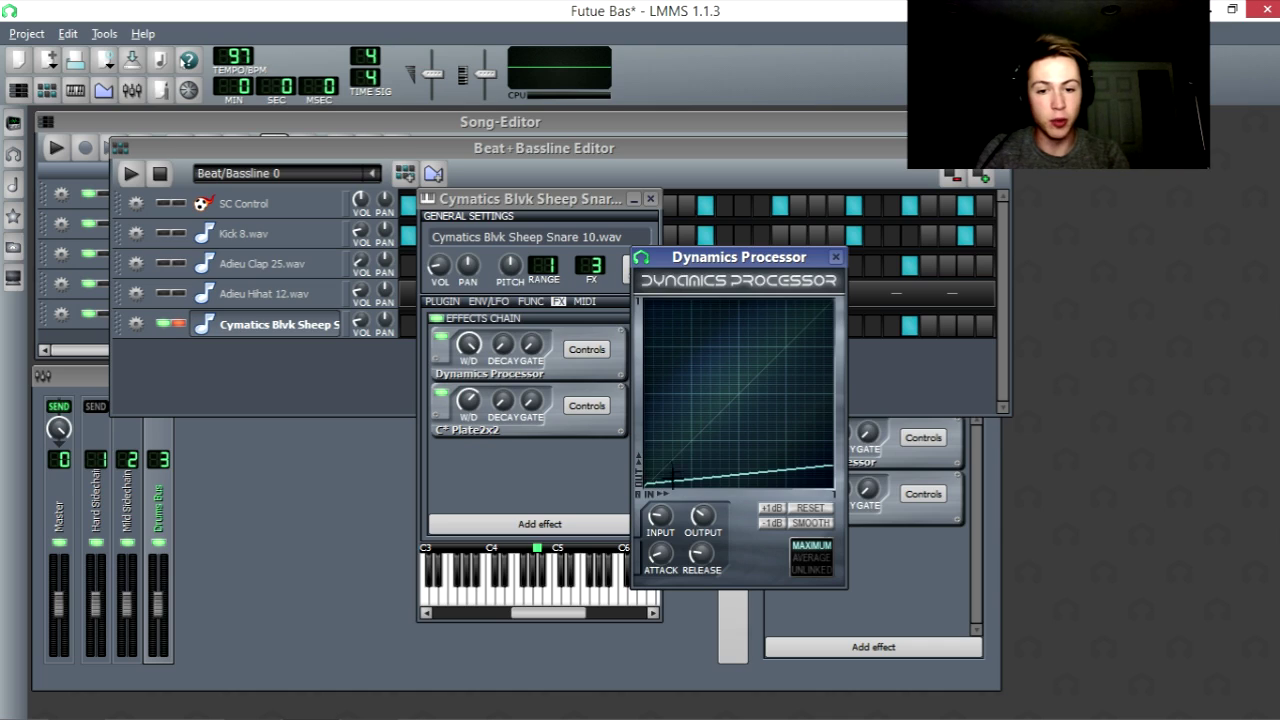
drag(703, 516, 703, 510)
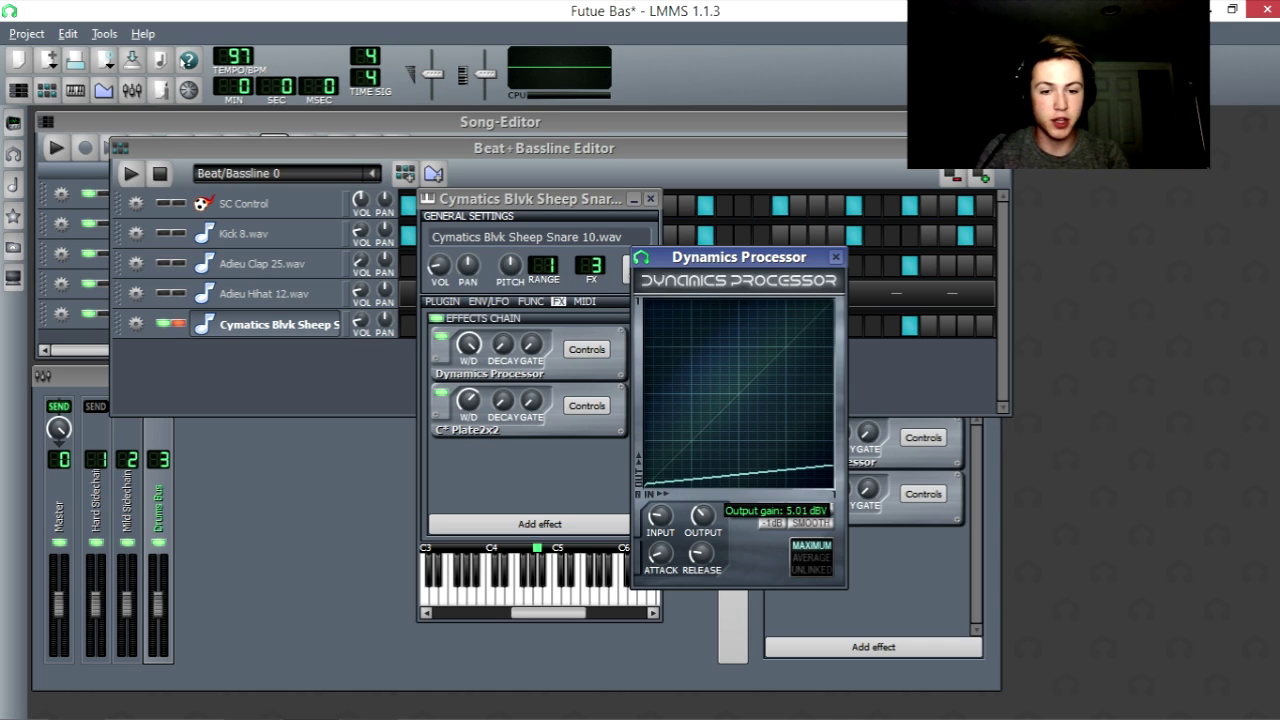
click(130, 173)
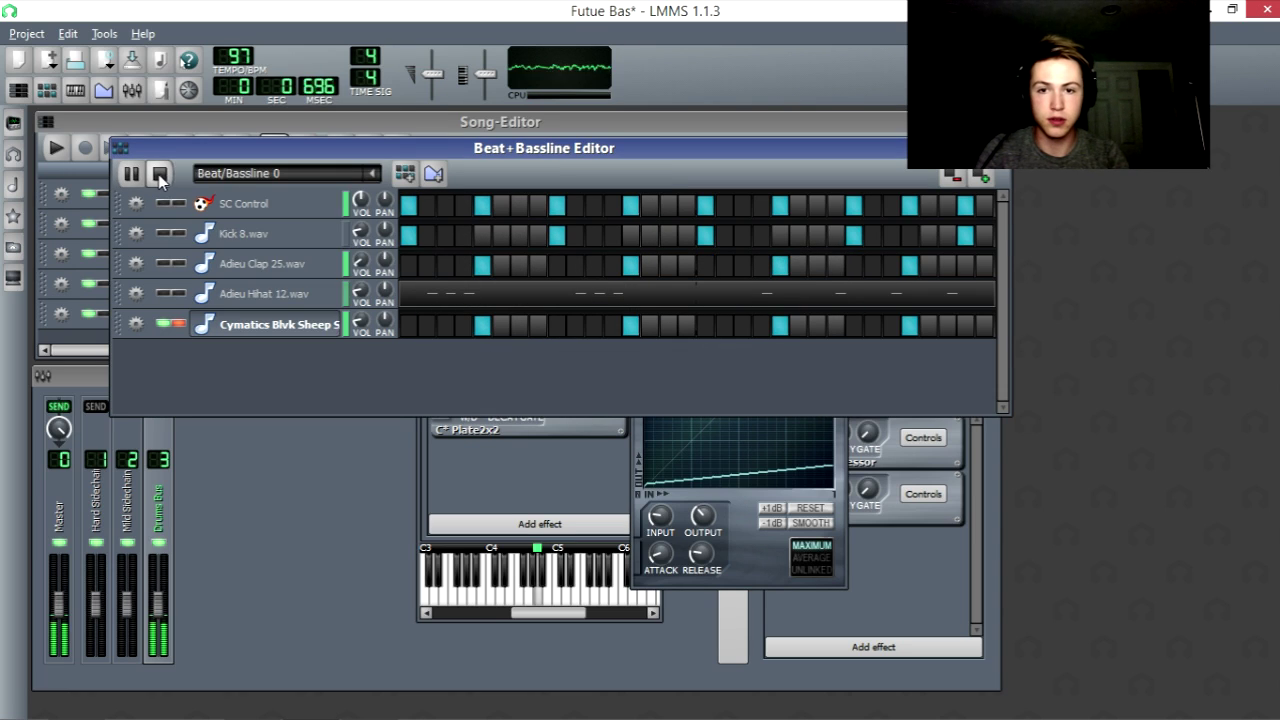
Step: Review the snare's Dynamics Processor settings while the beat plays, then close the snare window
click(200, 325)
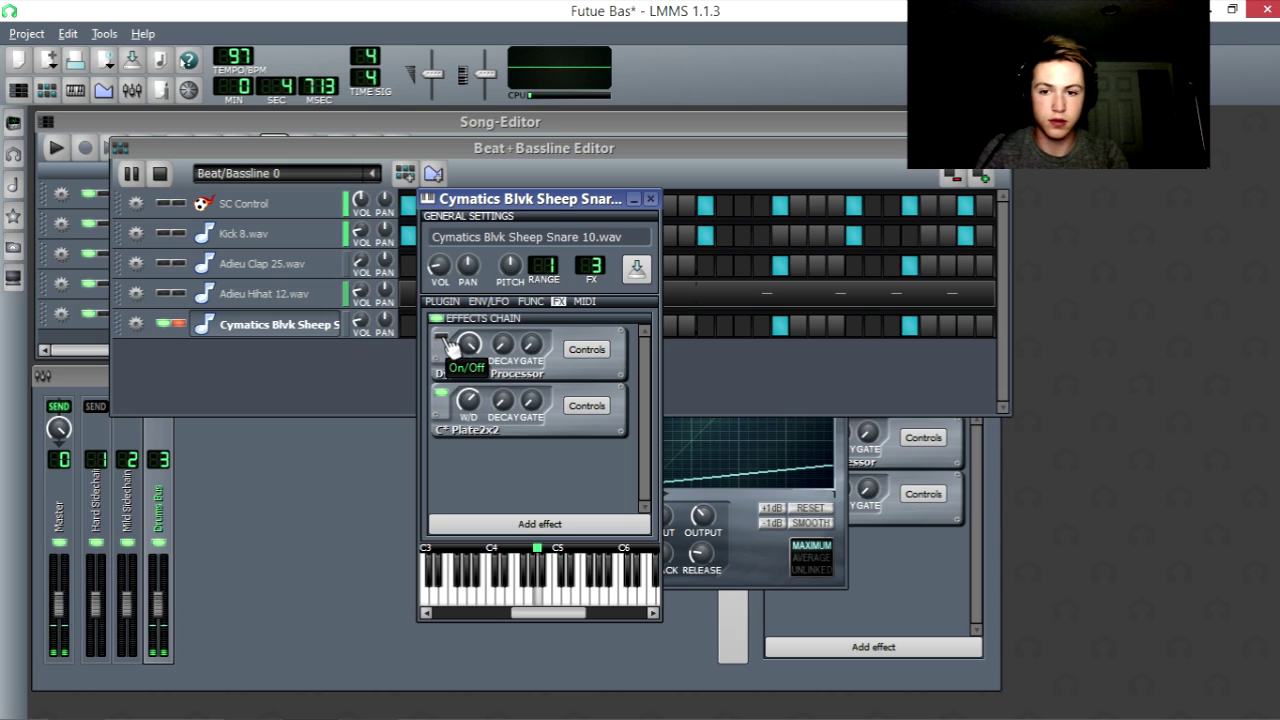
click(587, 349)
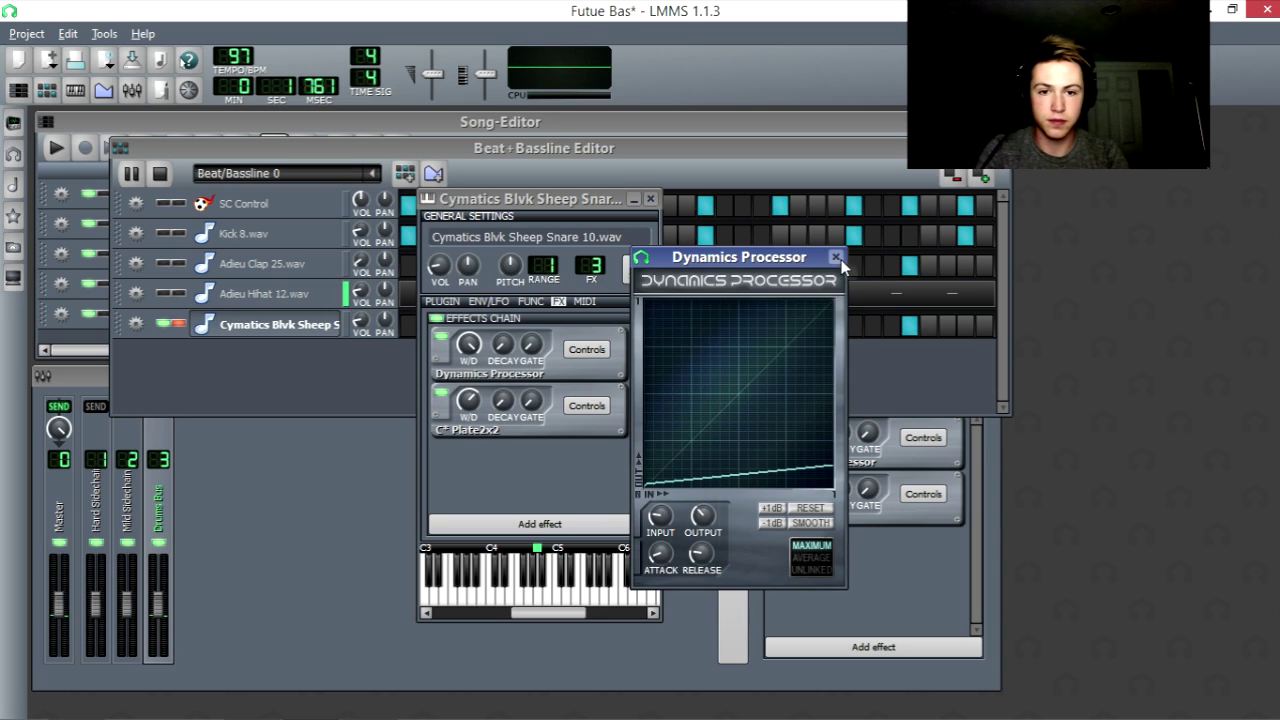
click(836, 257)
click(700, 370)
key(space)
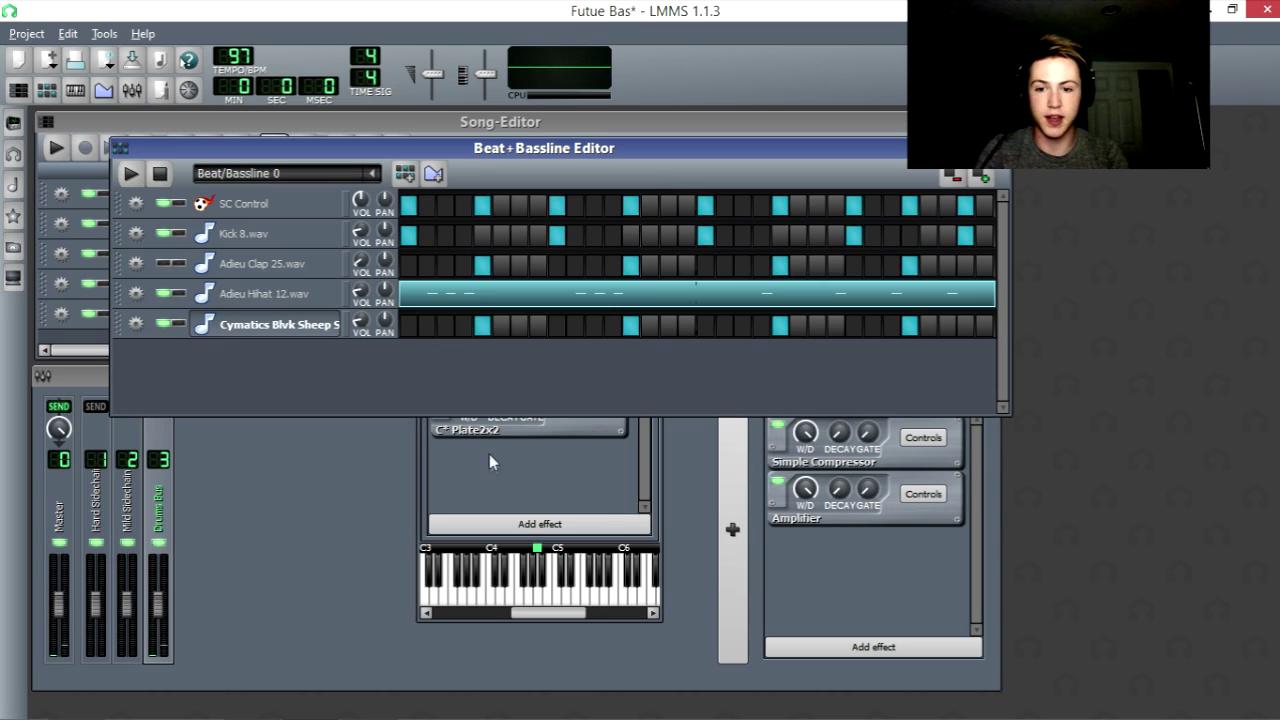
click(490, 455)
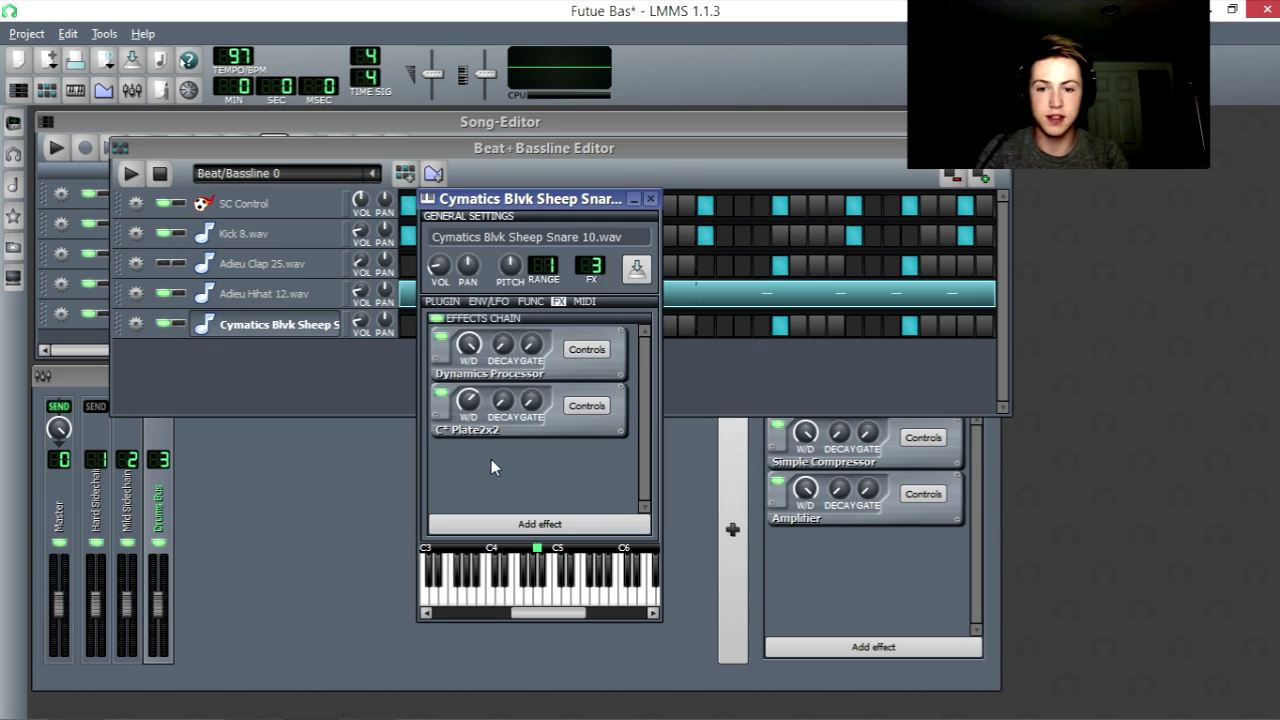
click(651, 200)
Step: Replay the beat, check the snare's effects chain, then close the Beat+Bassline Editor with F6
click(130, 174)
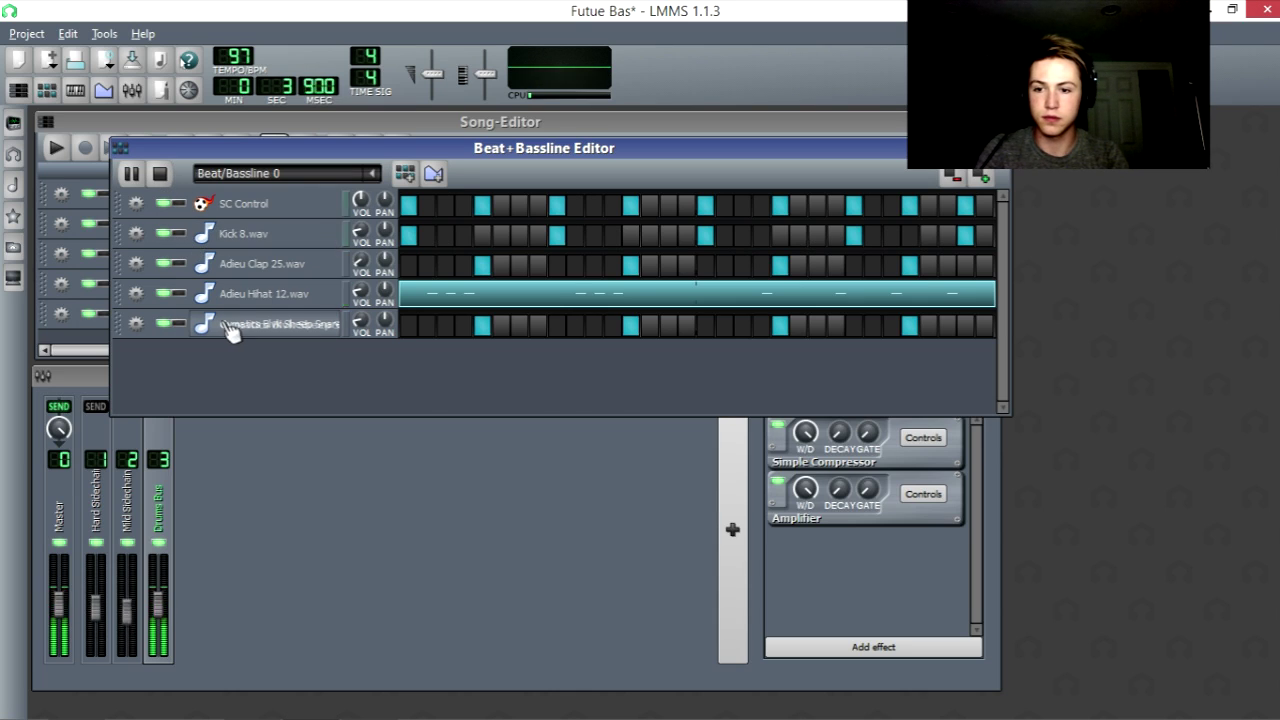
click(262, 324)
click(558, 301)
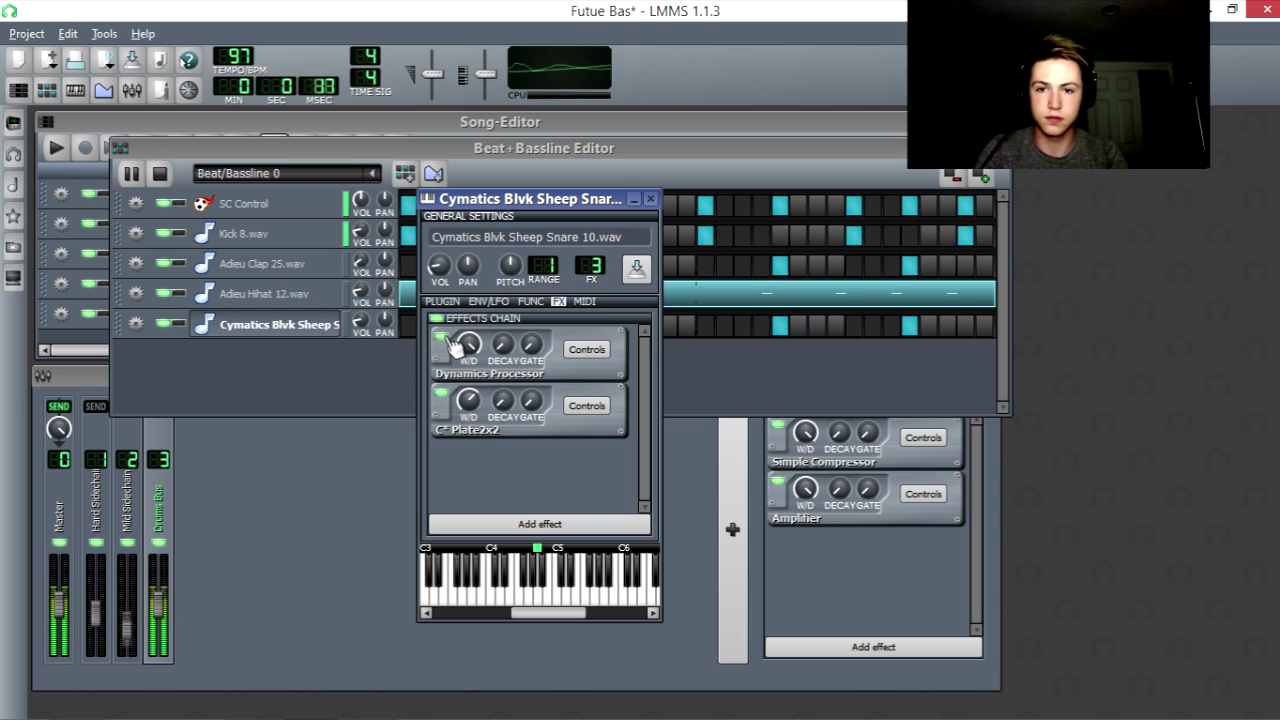
click(650, 199)
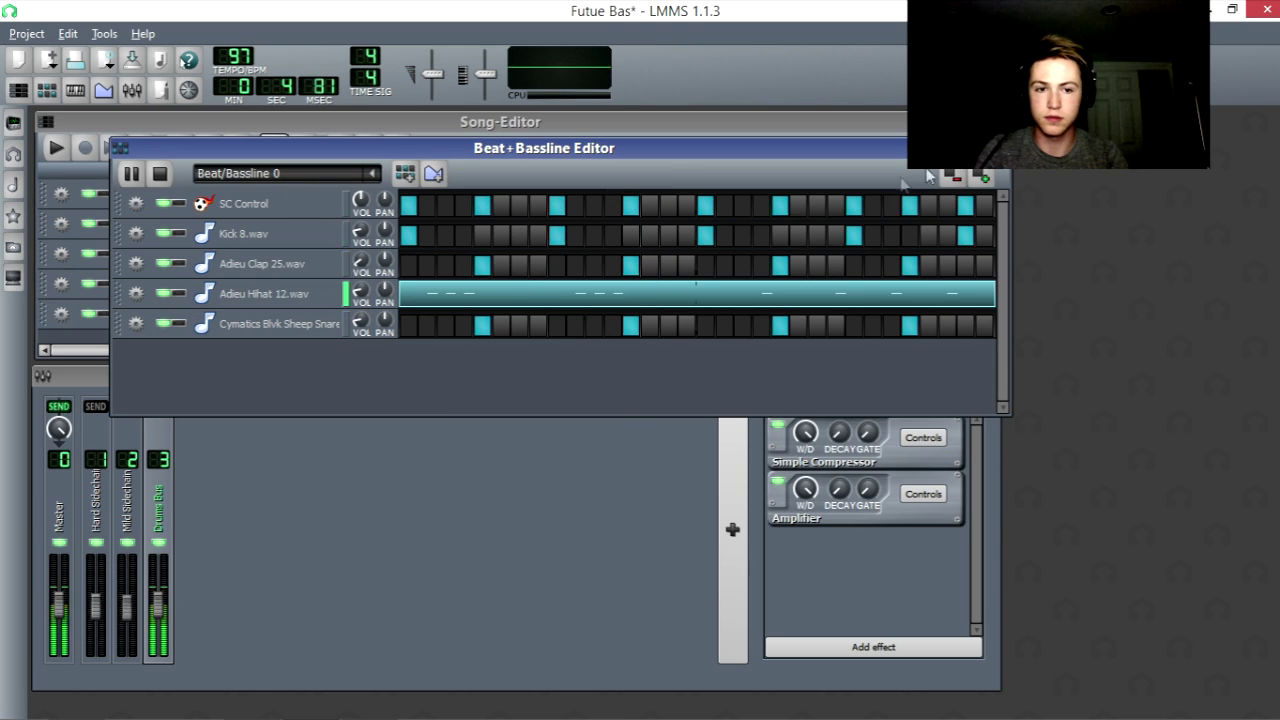
key(F6)
click(141, 148)
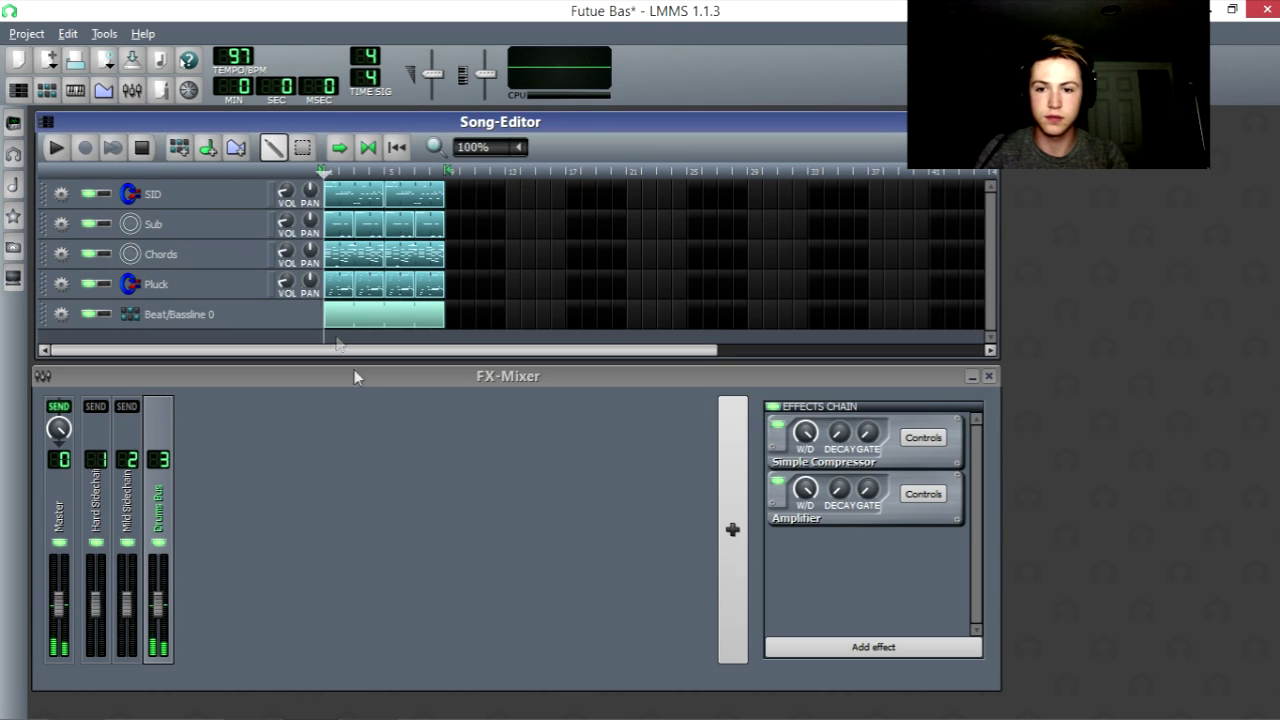
click(354, 385)
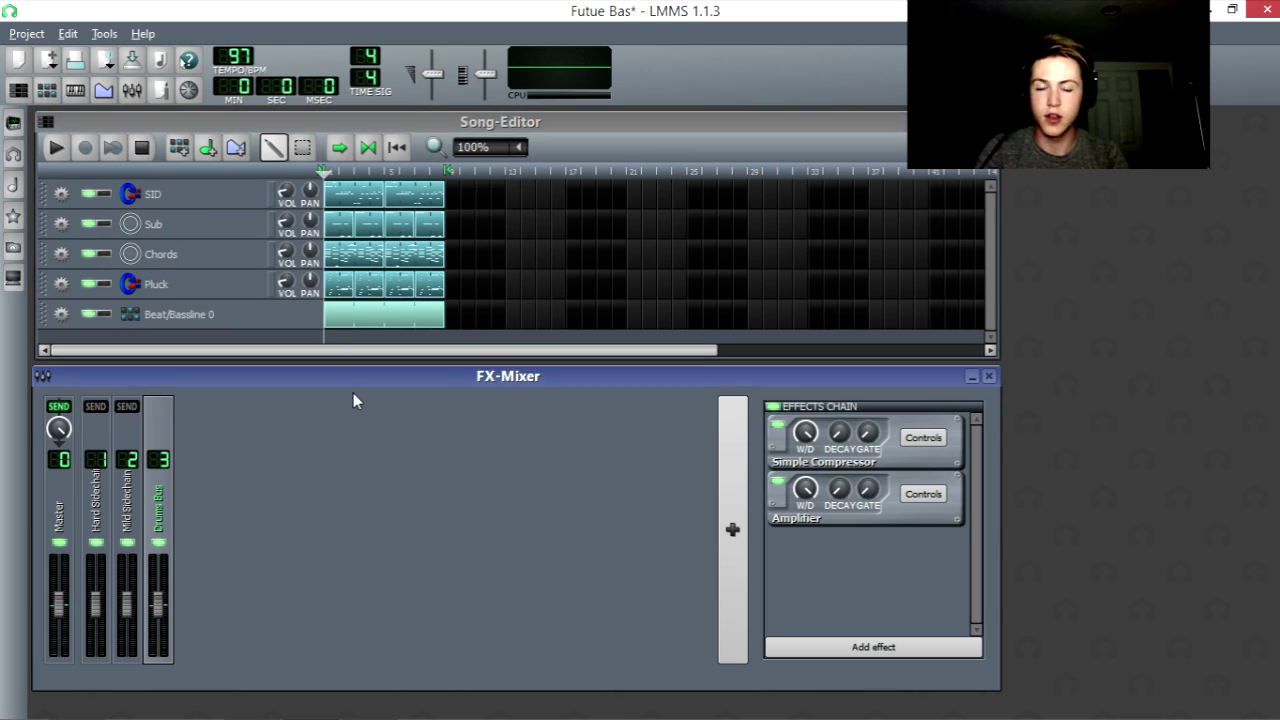
click(50, 154)
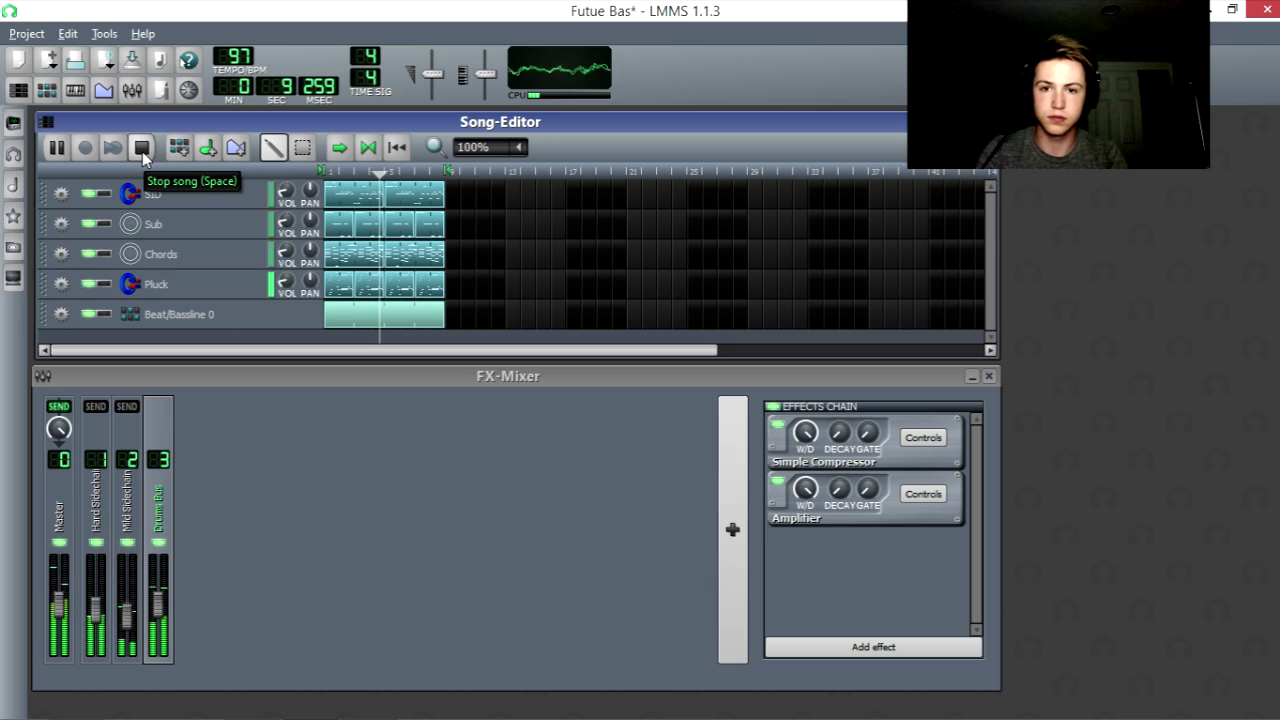
click(142, 148)
click(279, 514)
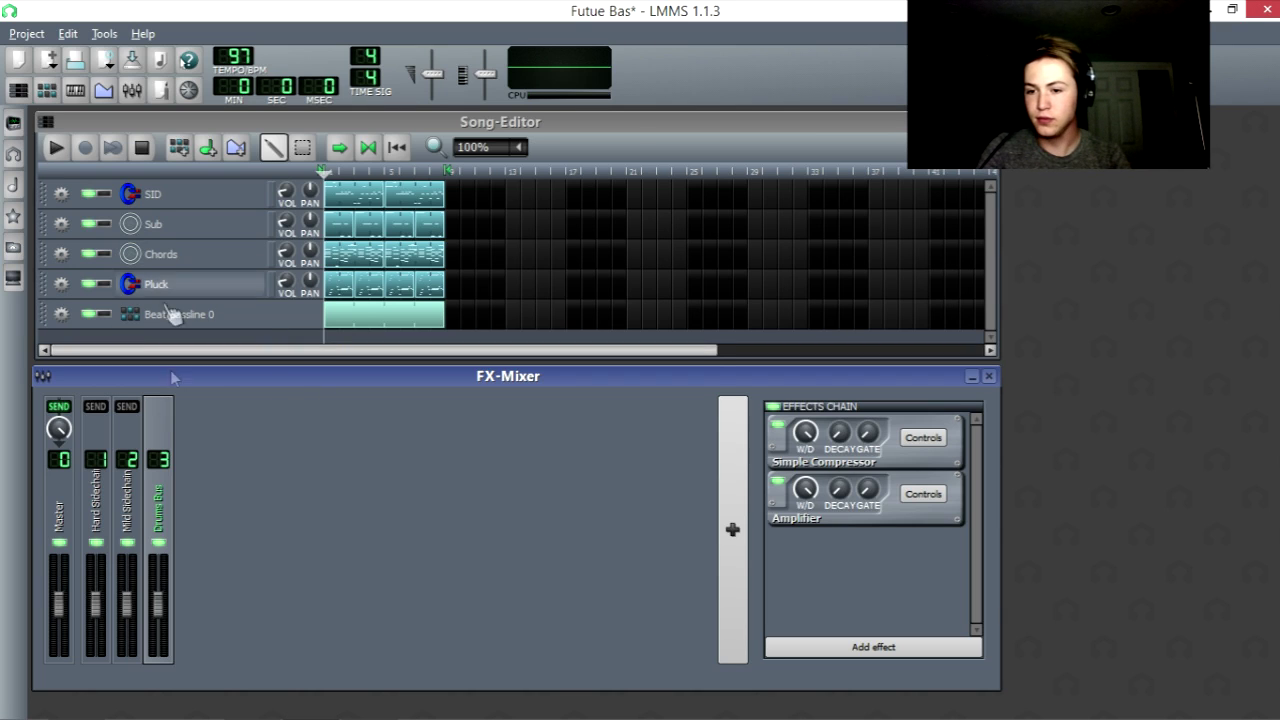
Step: Add a Dynamics Processor to the Master channel and boost its curve to the top in +1dB steps
click(60, 497)
click(820, 647)
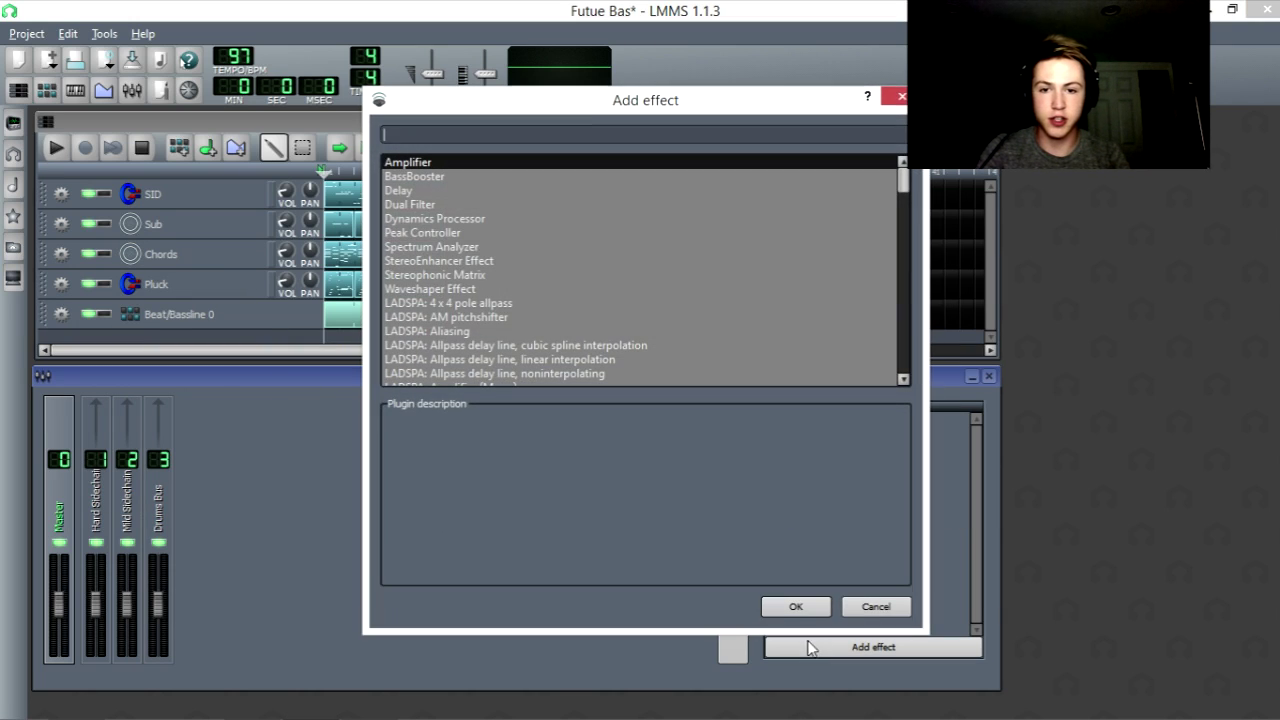
double_click(439, 220)
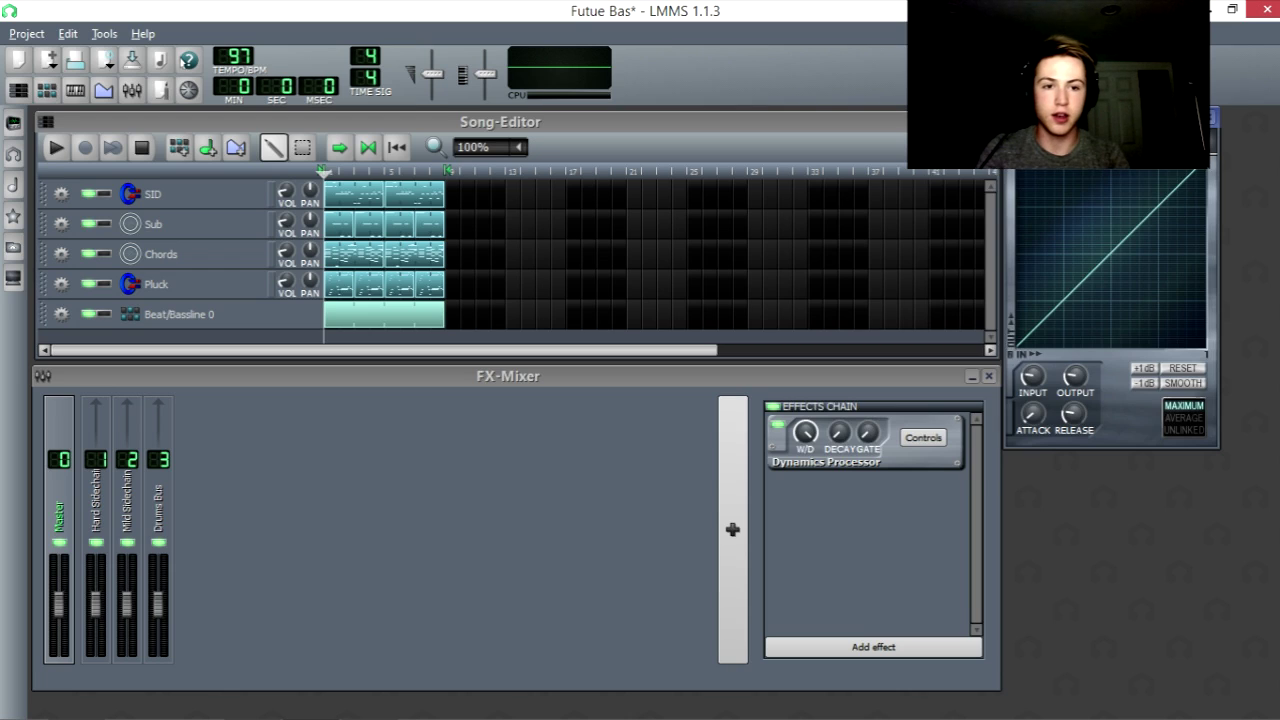
drag(1080, 130, 721, 250)
click(785, 490)
click(785, 490)
click(785, 490)
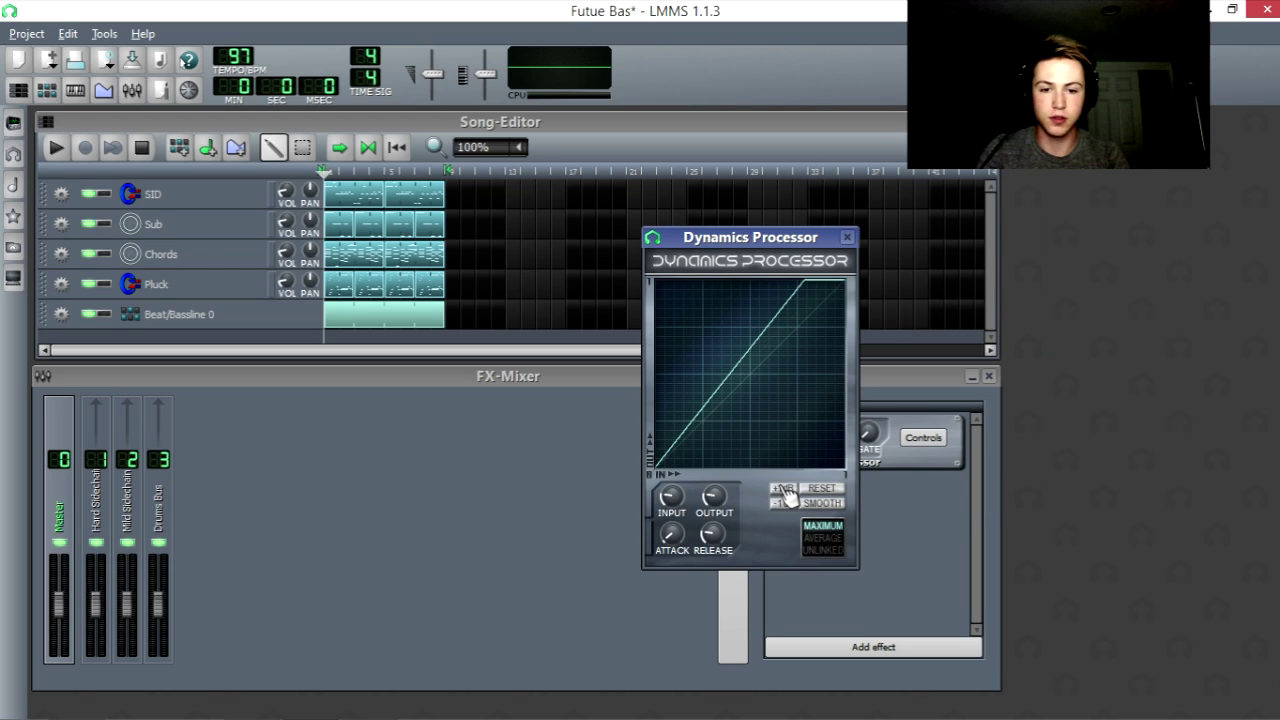
click(785, 490)
click(786, 490)
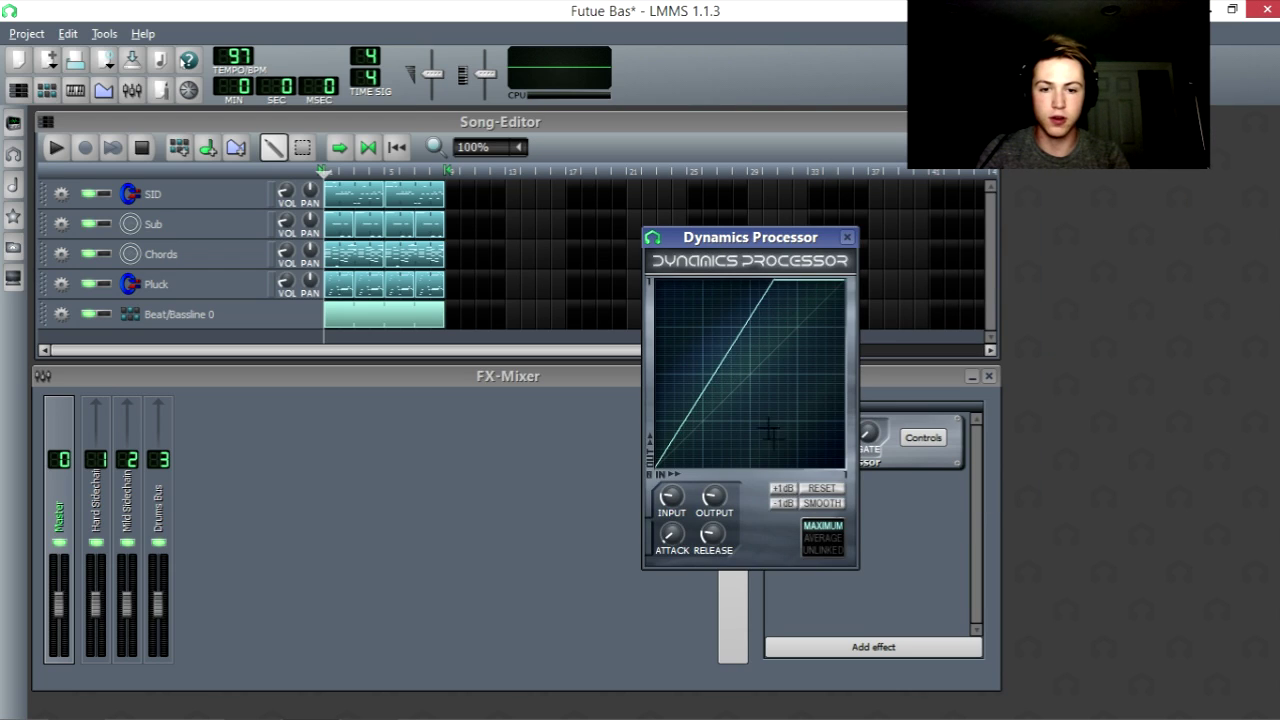
click(797, 490)
click(797, 490)
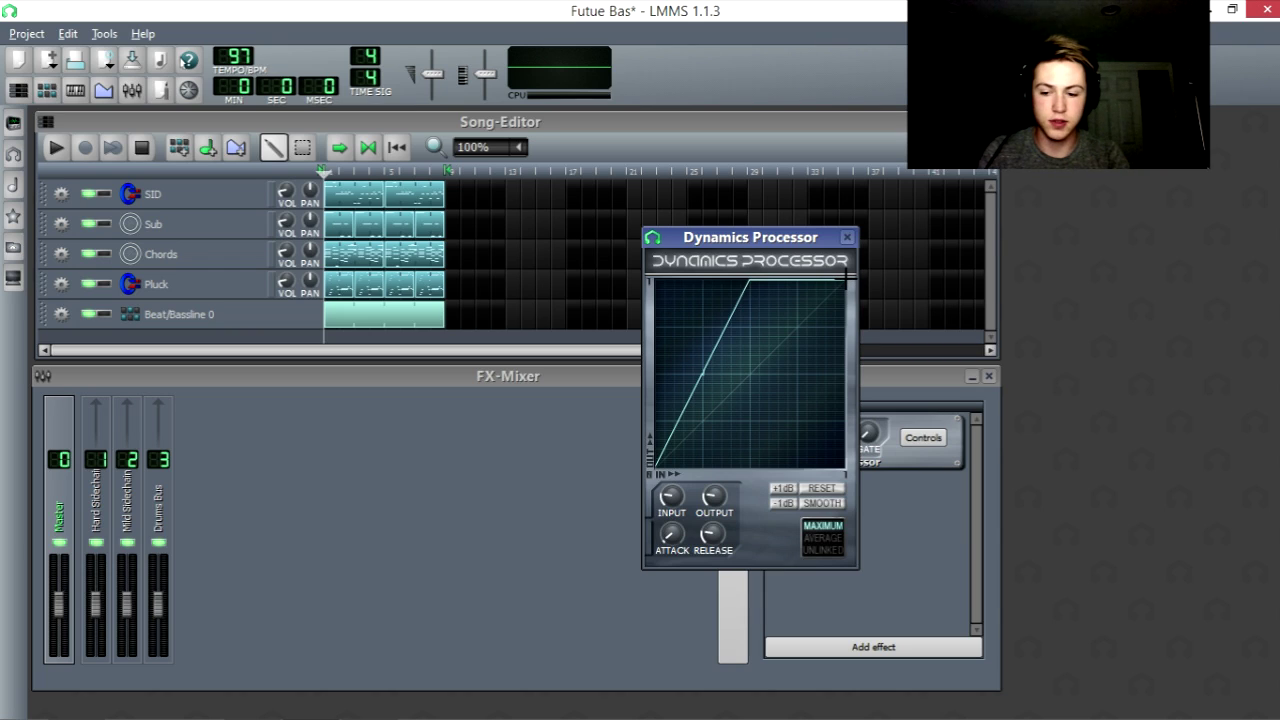
Step: Redraw the curve with a flattening knee, smooth it eight times, then lower it by 1 dB
drag(846, 278, 700, 374)
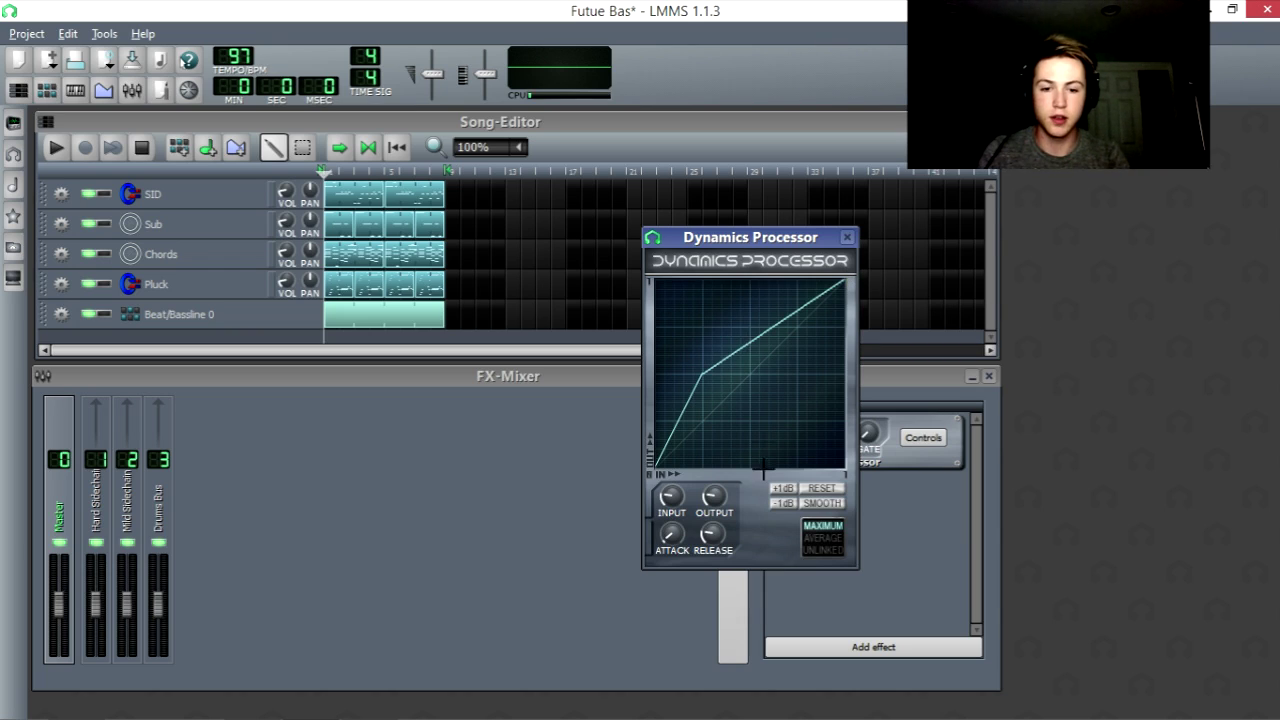
click(822, 503)
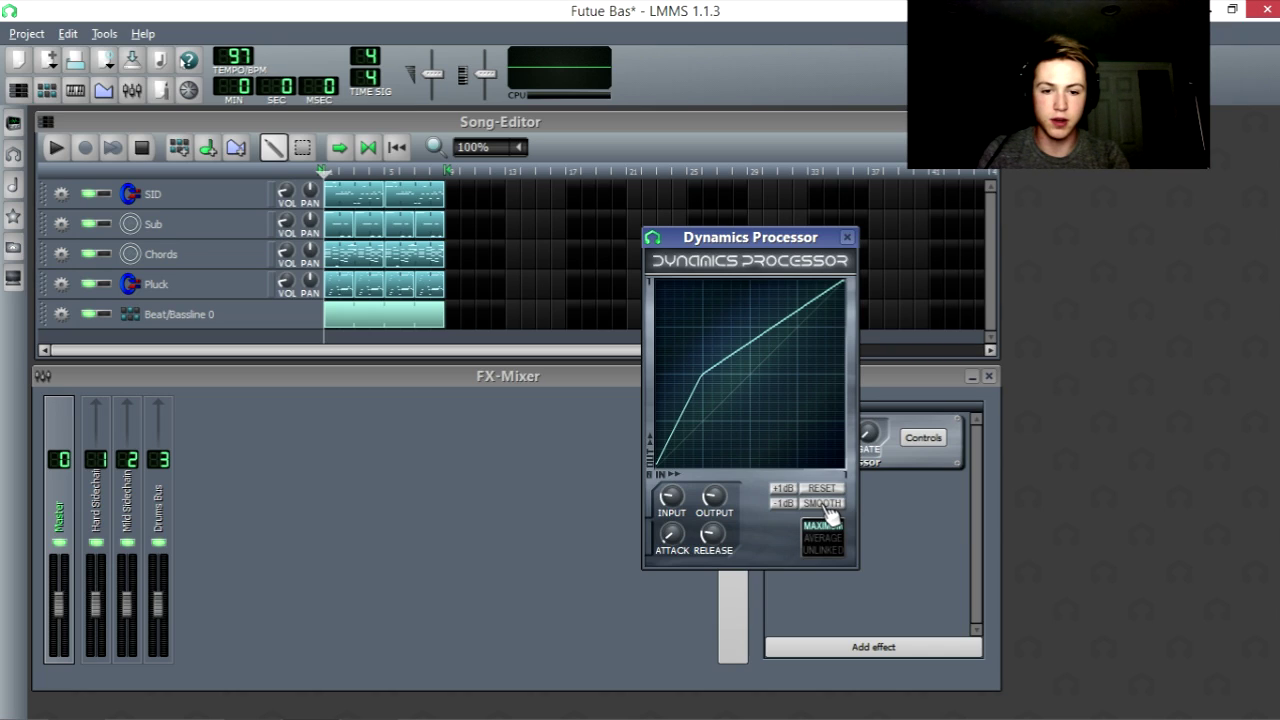
click(822, 503)
click(822, 503)
click(822, 503)
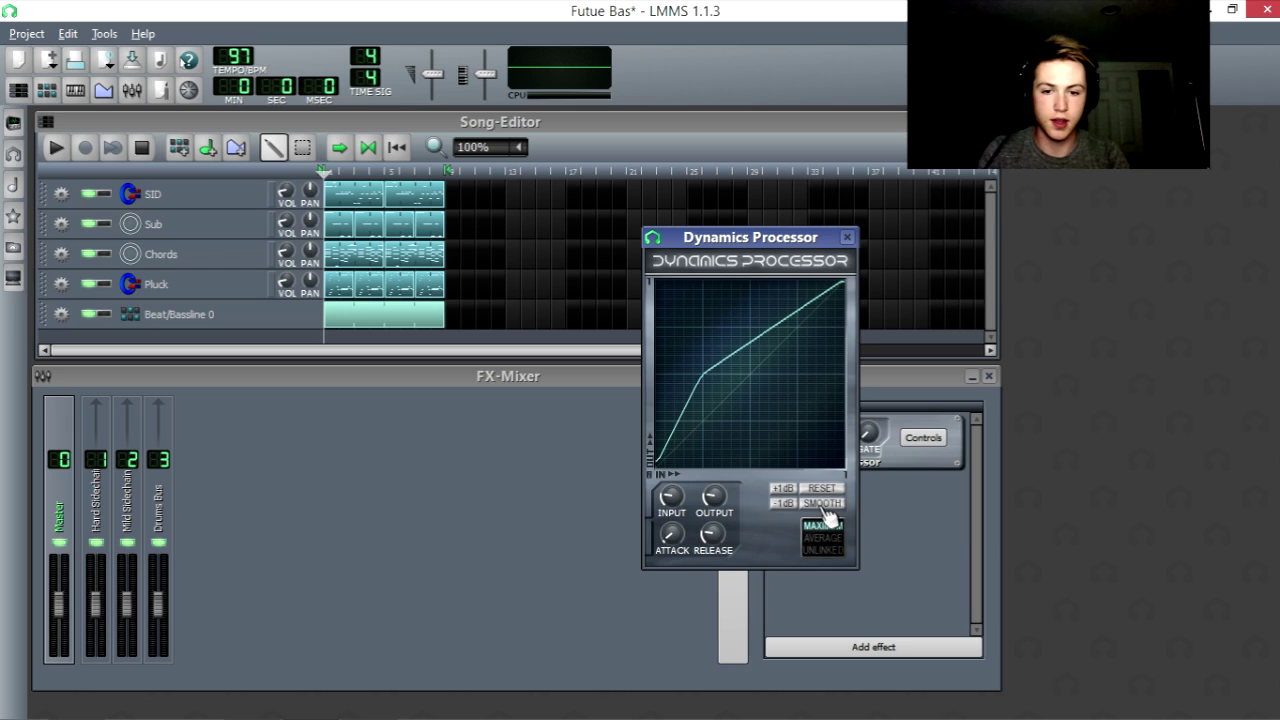
click(822, 503)
click(822, 503)
click(822, 503)
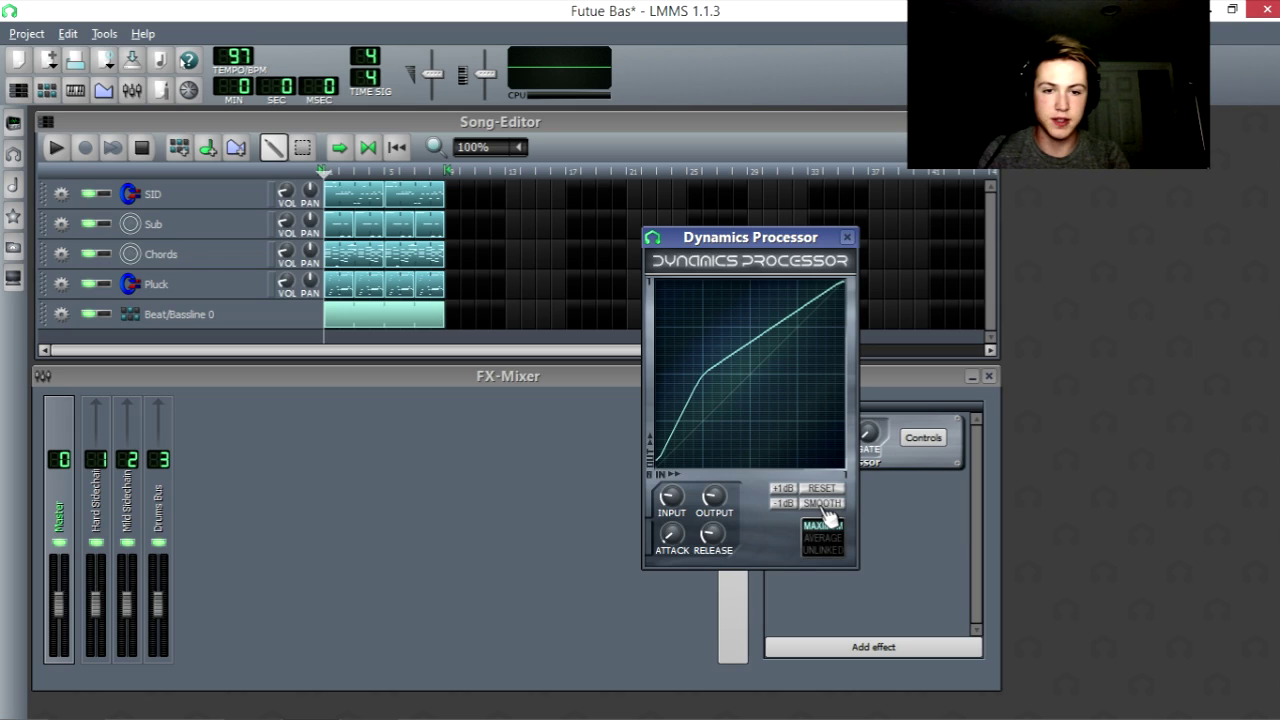
click(822, 503)
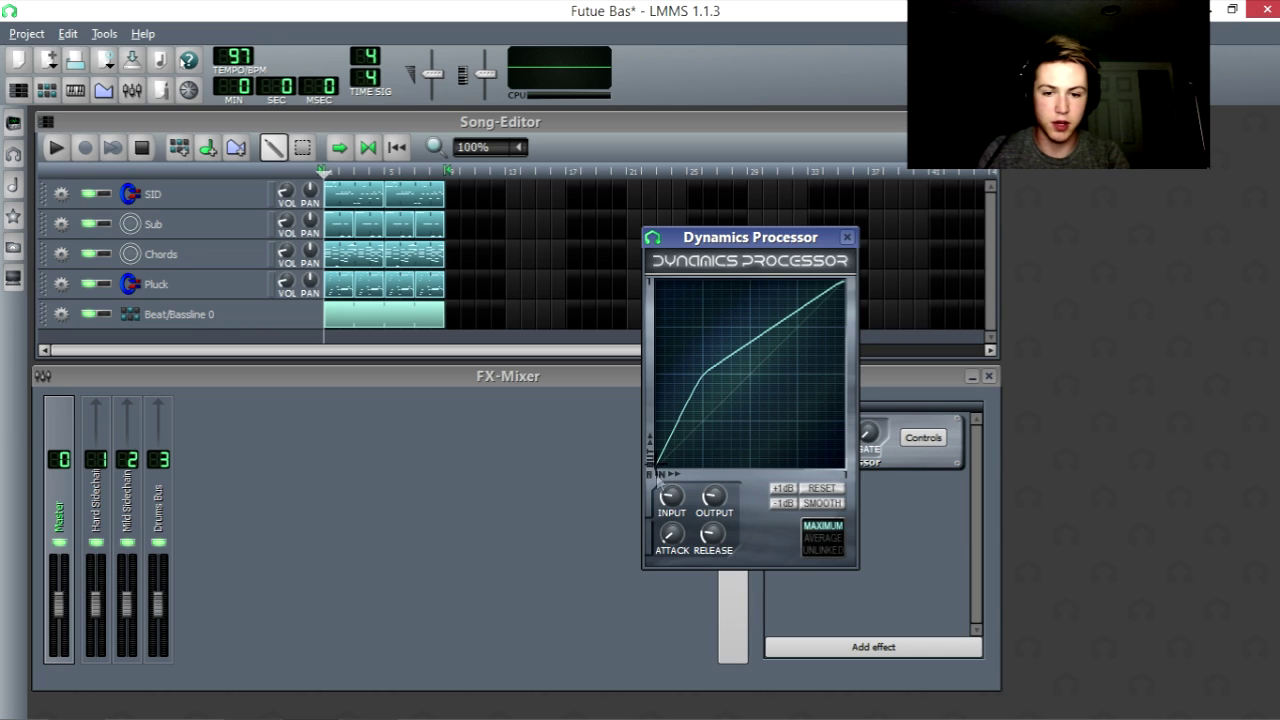
click(784, 504)
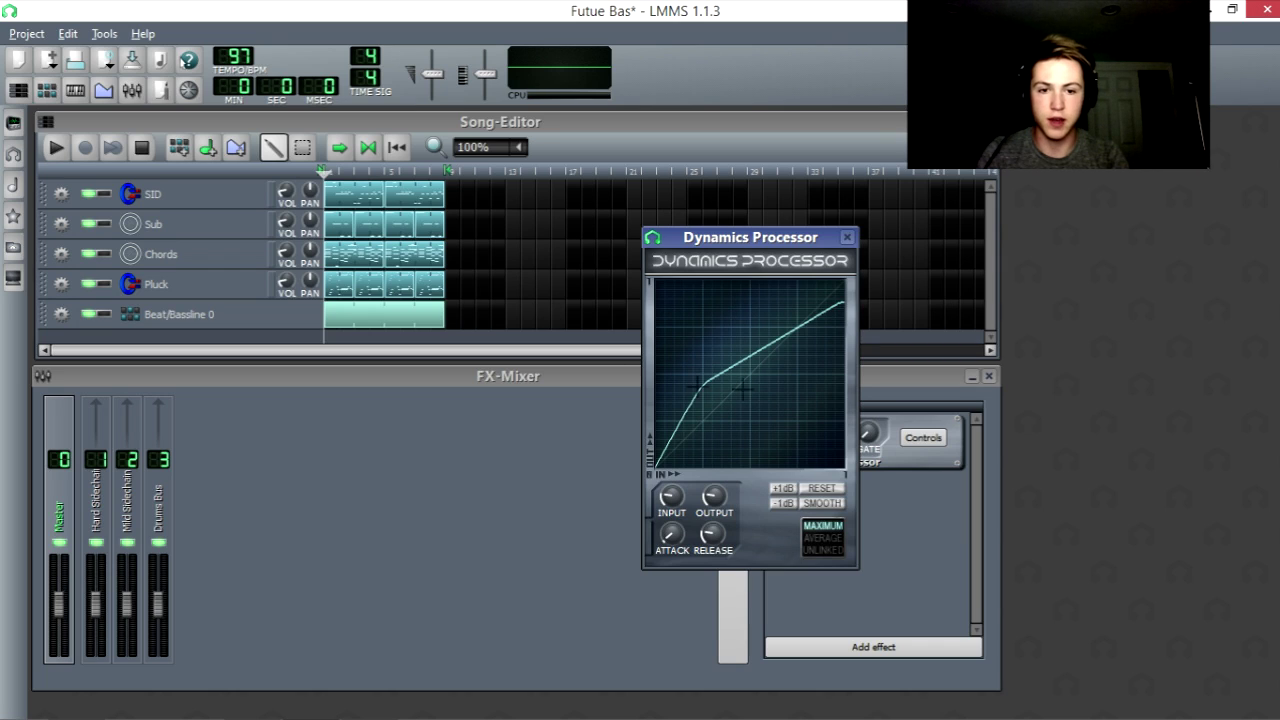
Step: Play the song toggling the Master Dynamics Processor off and on to compare, leaving it on
click(846, 237)
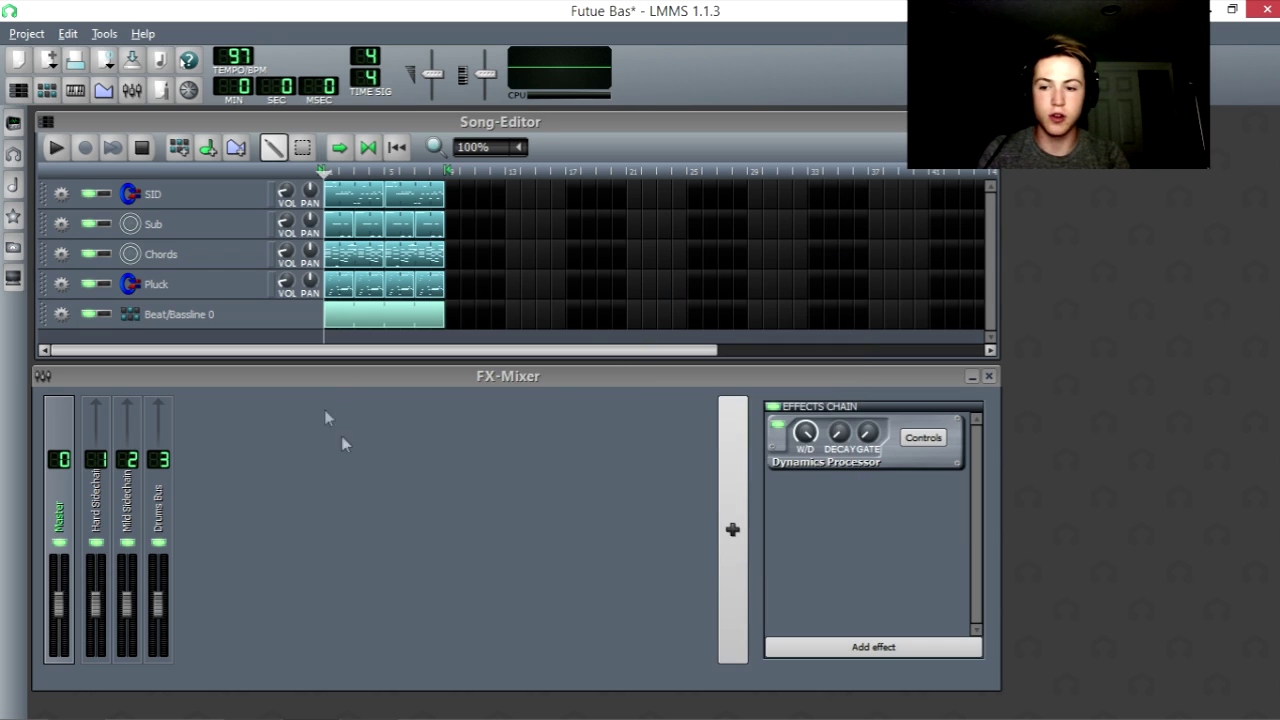
click(778, 424)
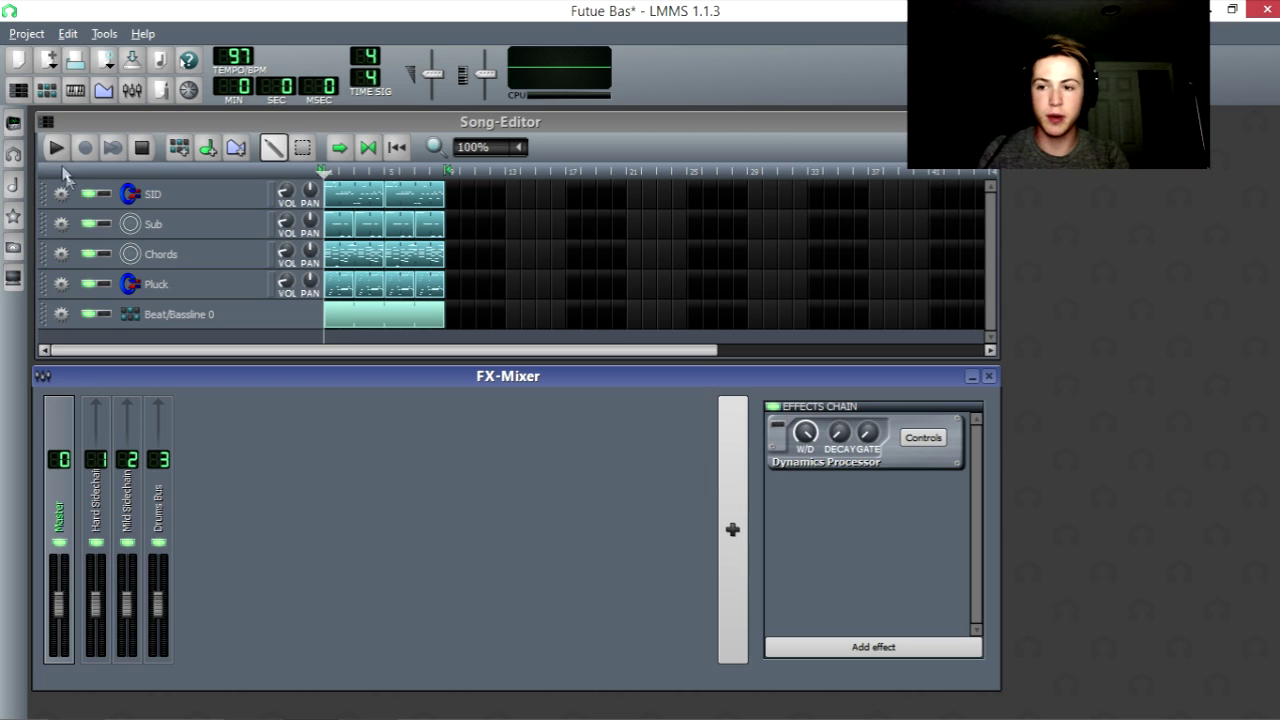
click(57, 150)
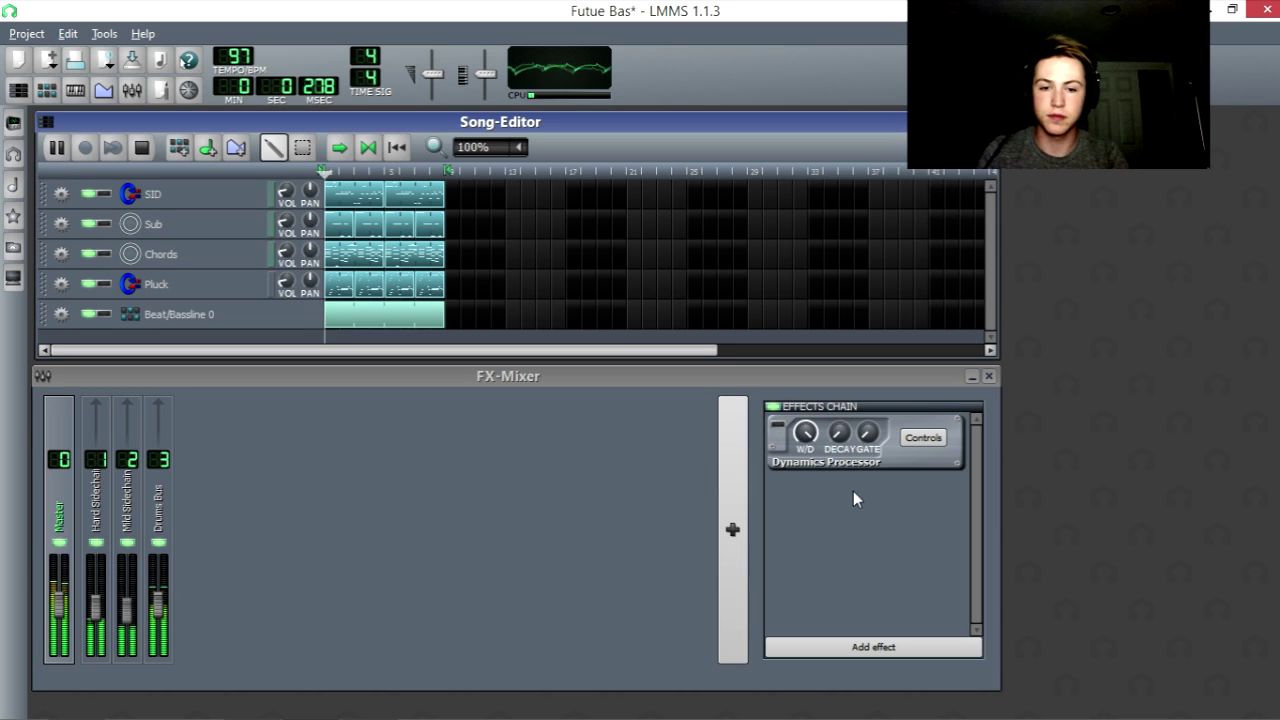
click(781, 425)
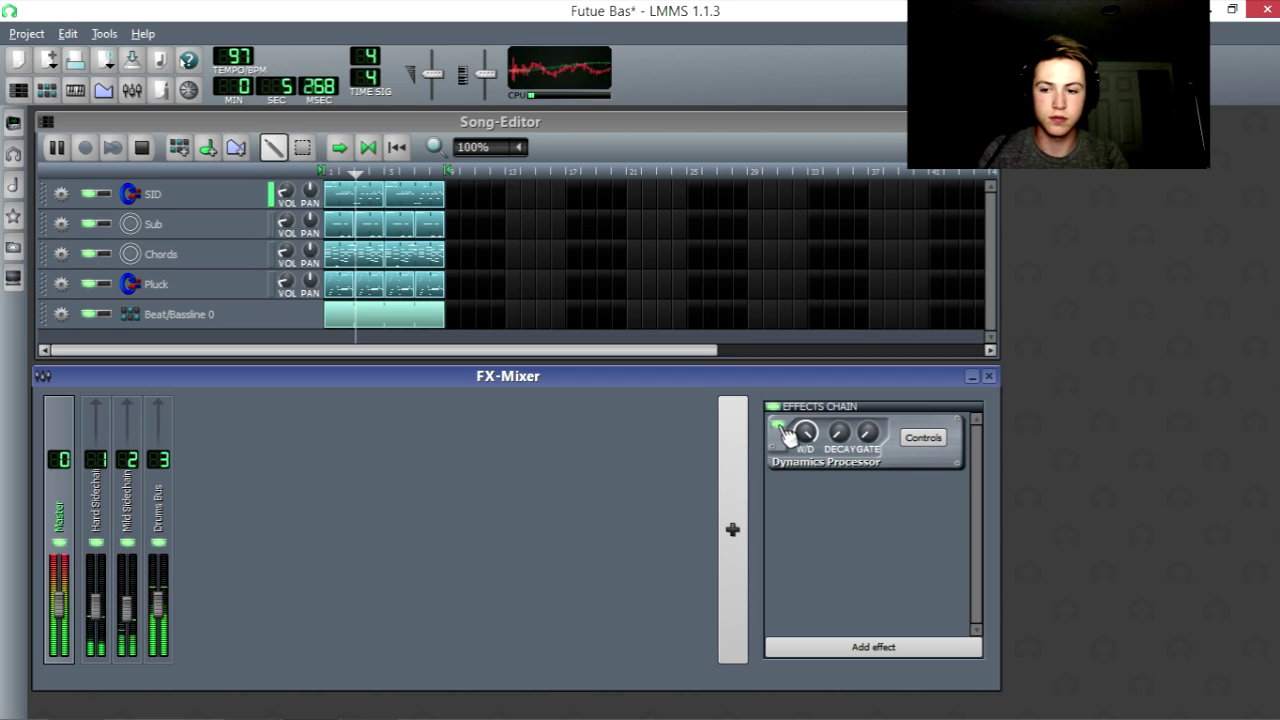
click(782, 427)
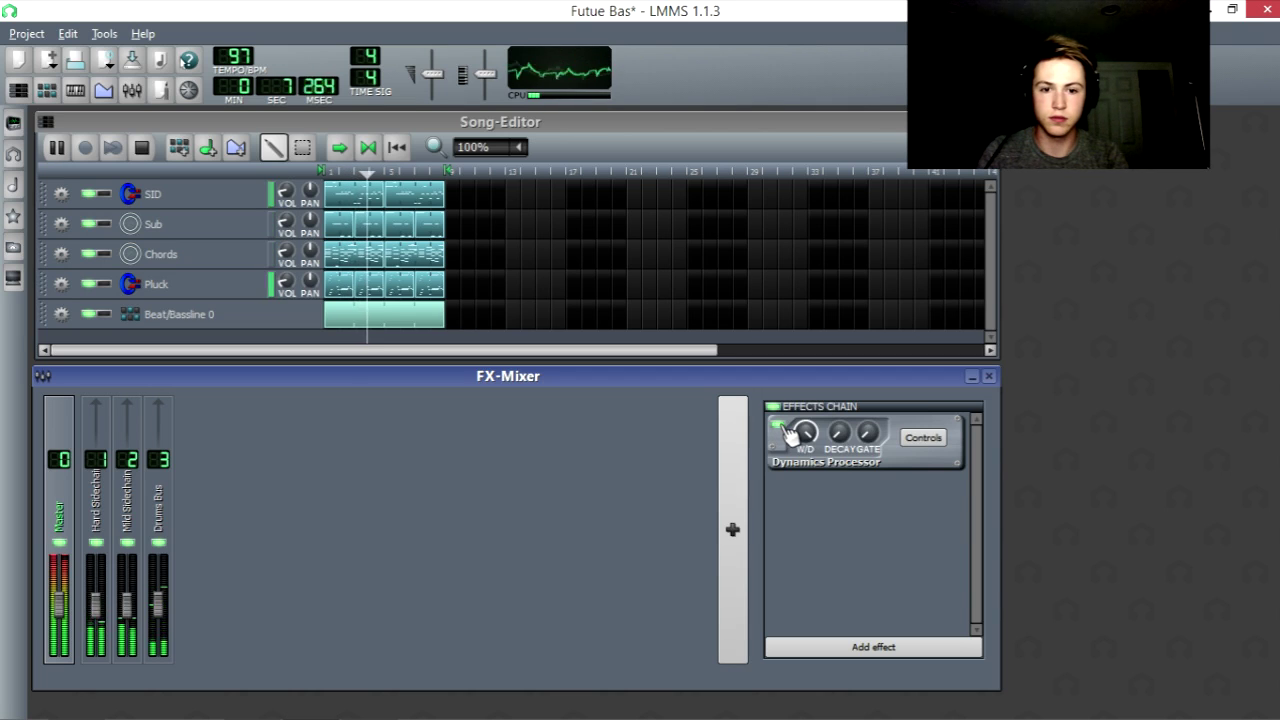
click(782, 427)
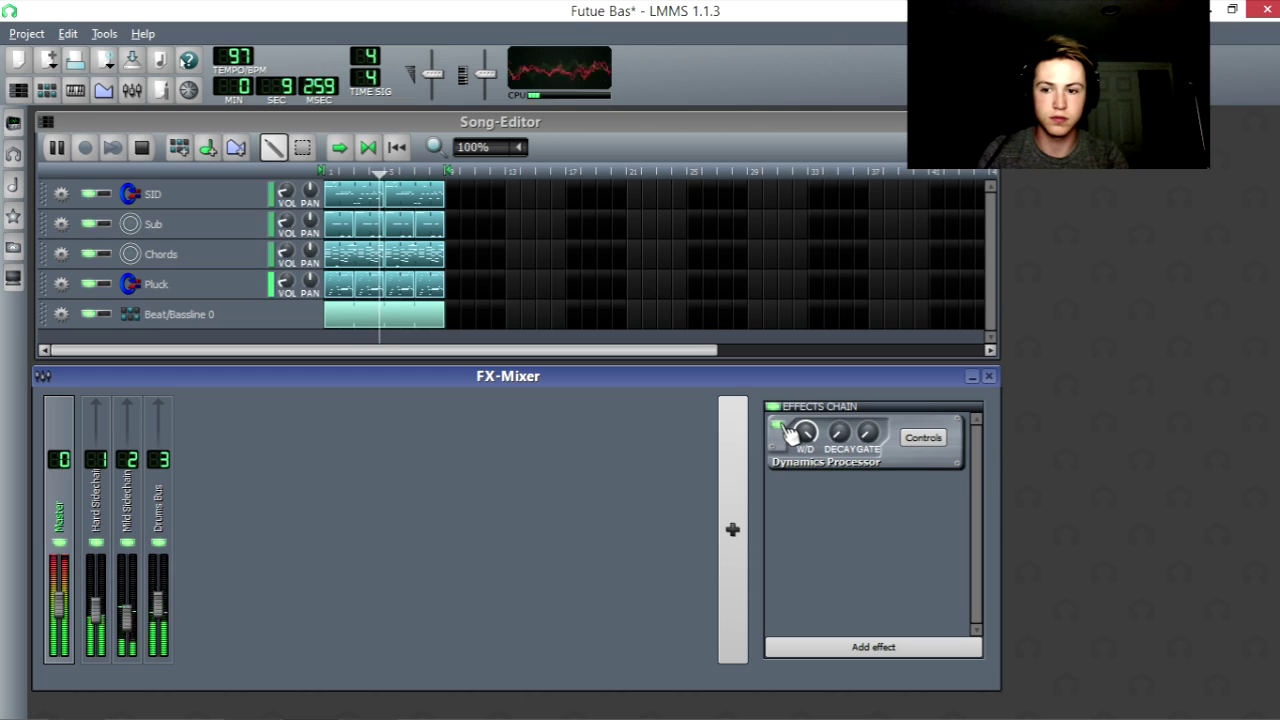
click(141, 147)
click(924, 439)
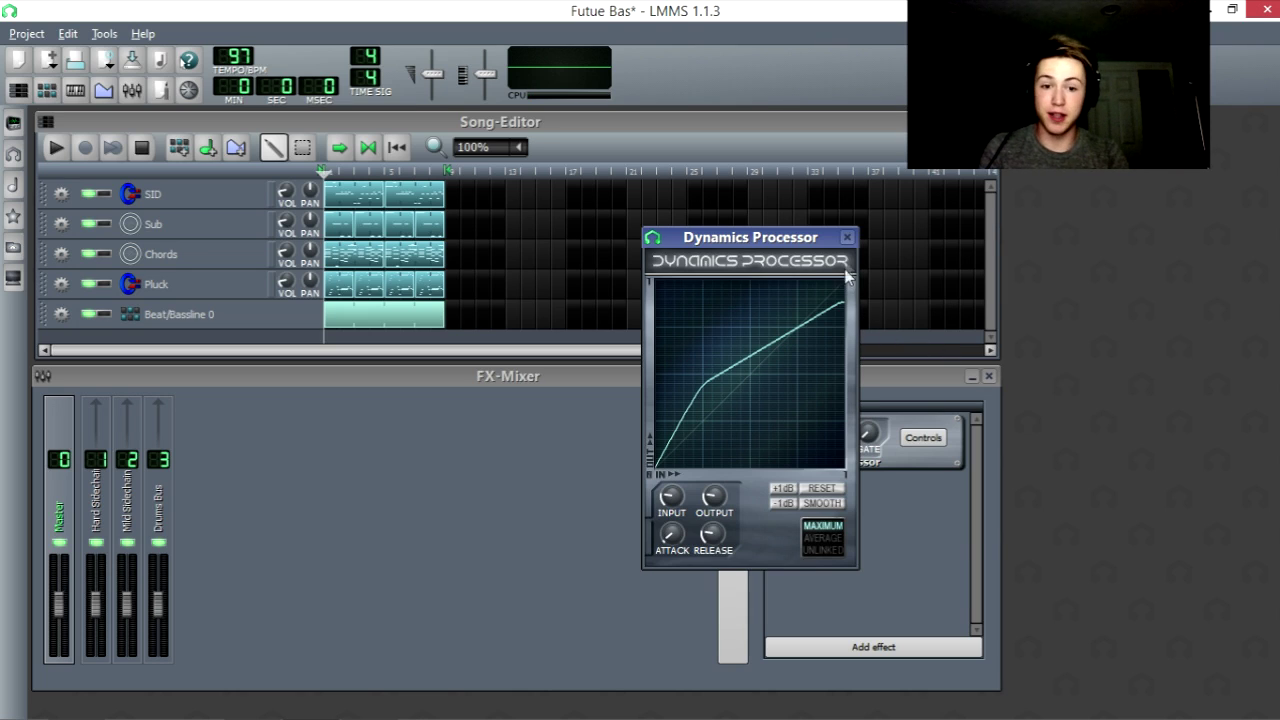
Step: Close the Master compressor window and remove the Dynamics Processor from the Master chain
click(847, 238)
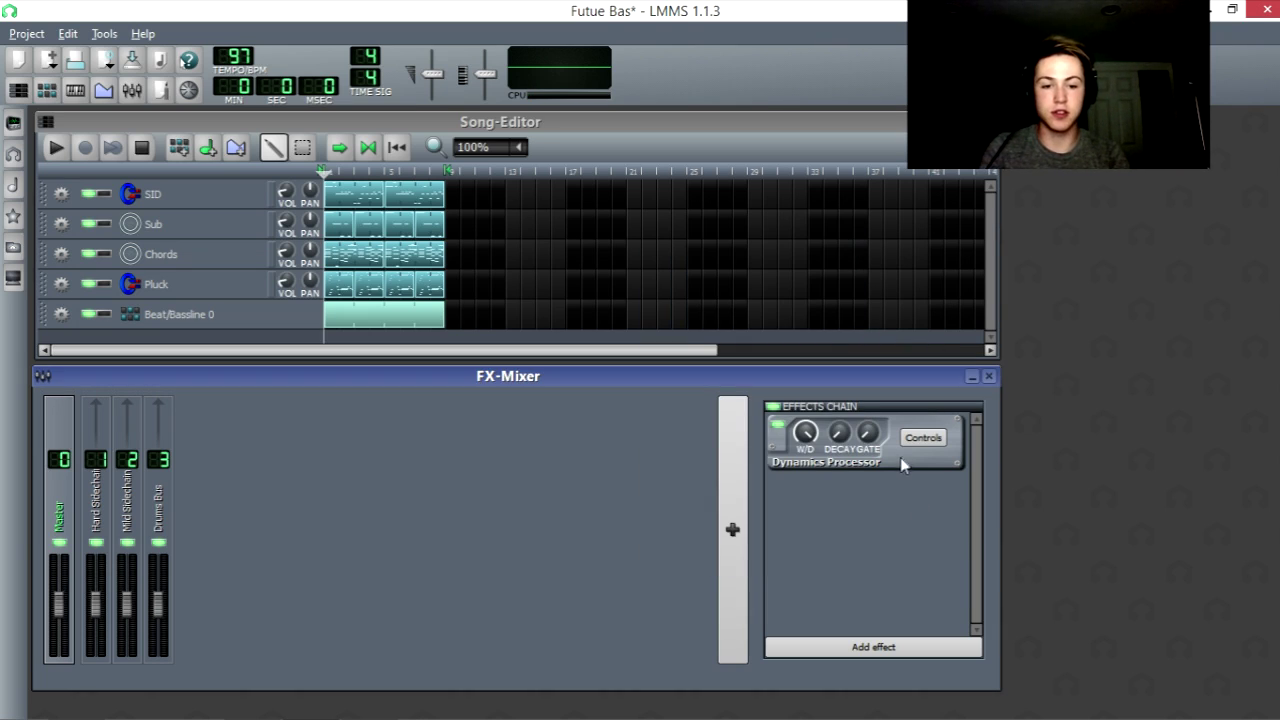
right_click(900, 457)
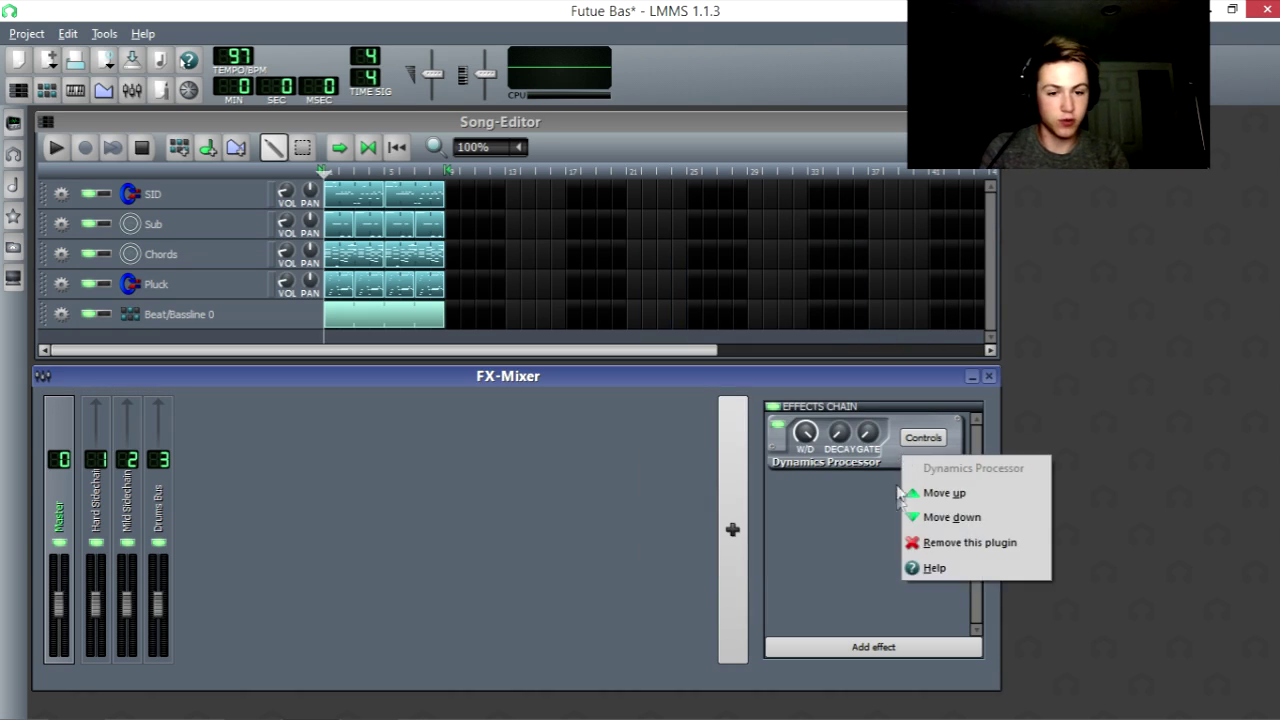
click(912, 543)
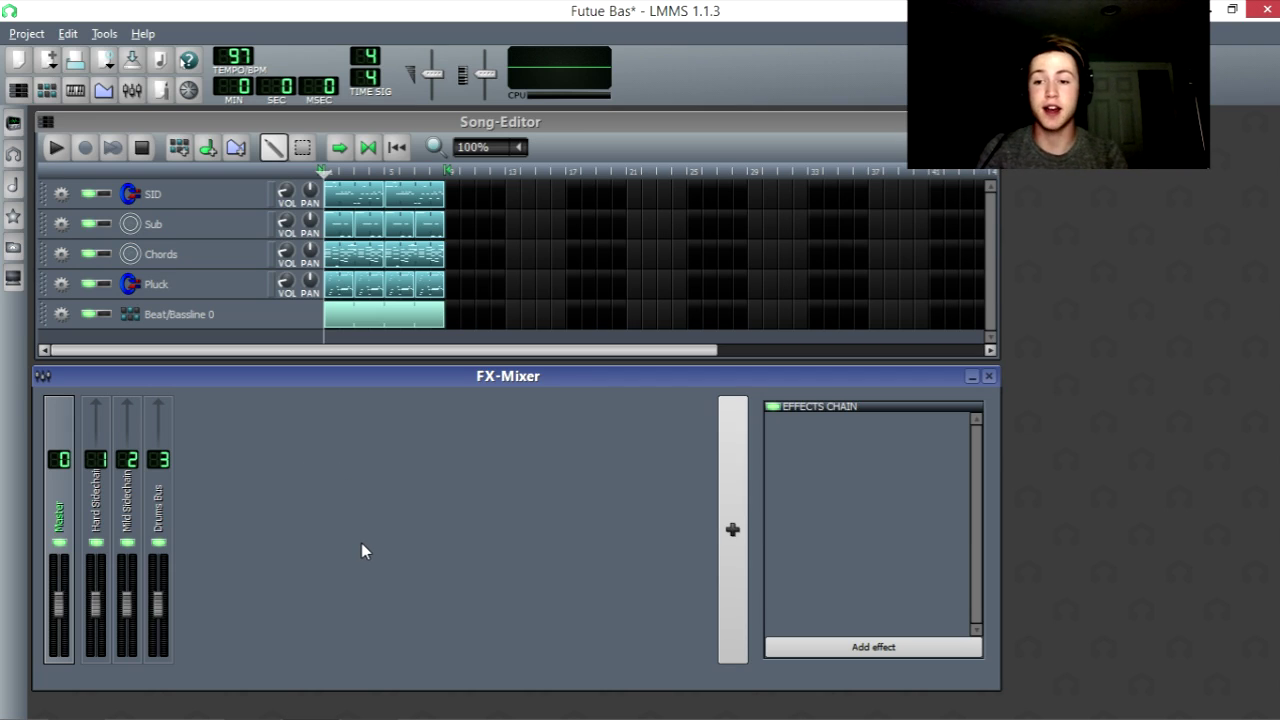
click(200, 226)
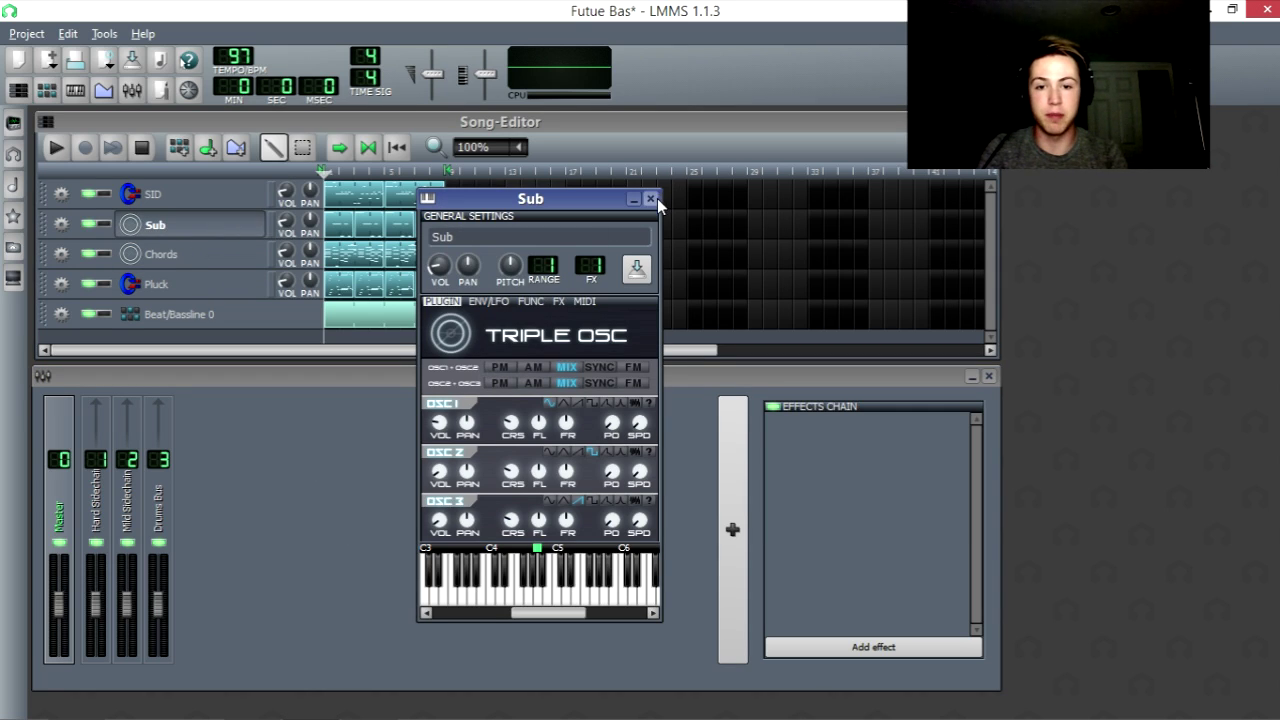
click(650, 198)
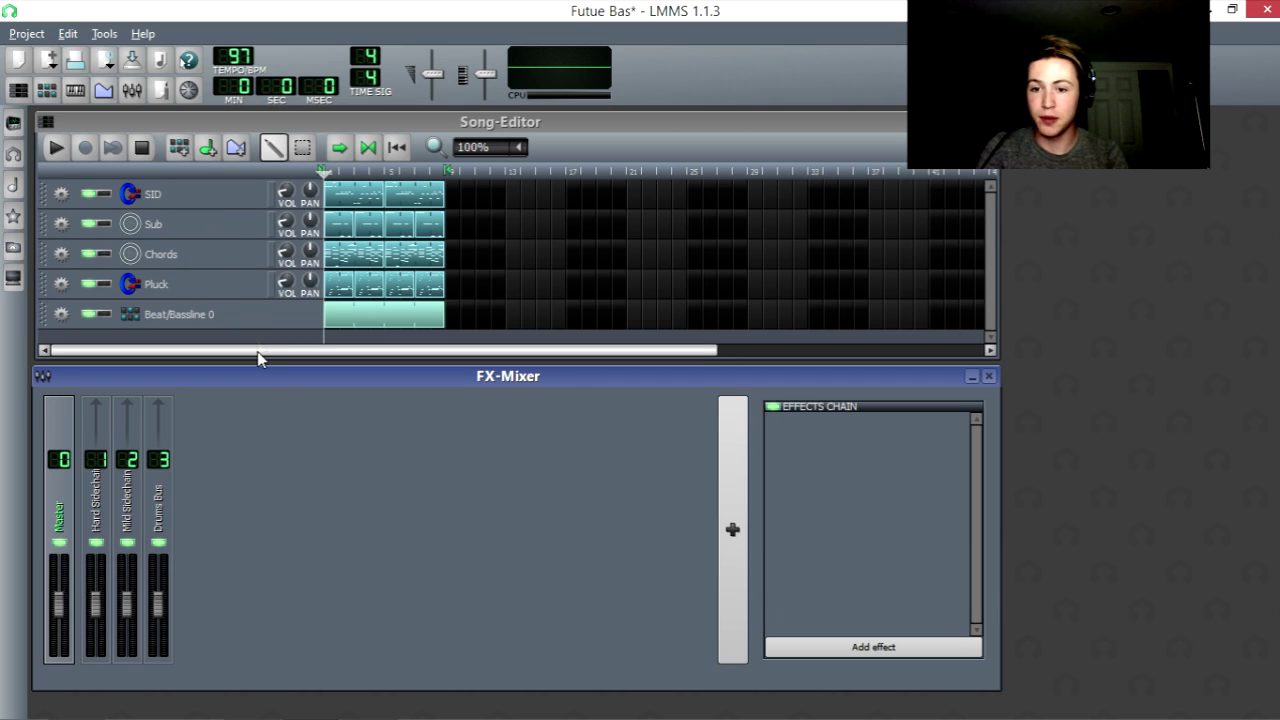
click(191, 257)
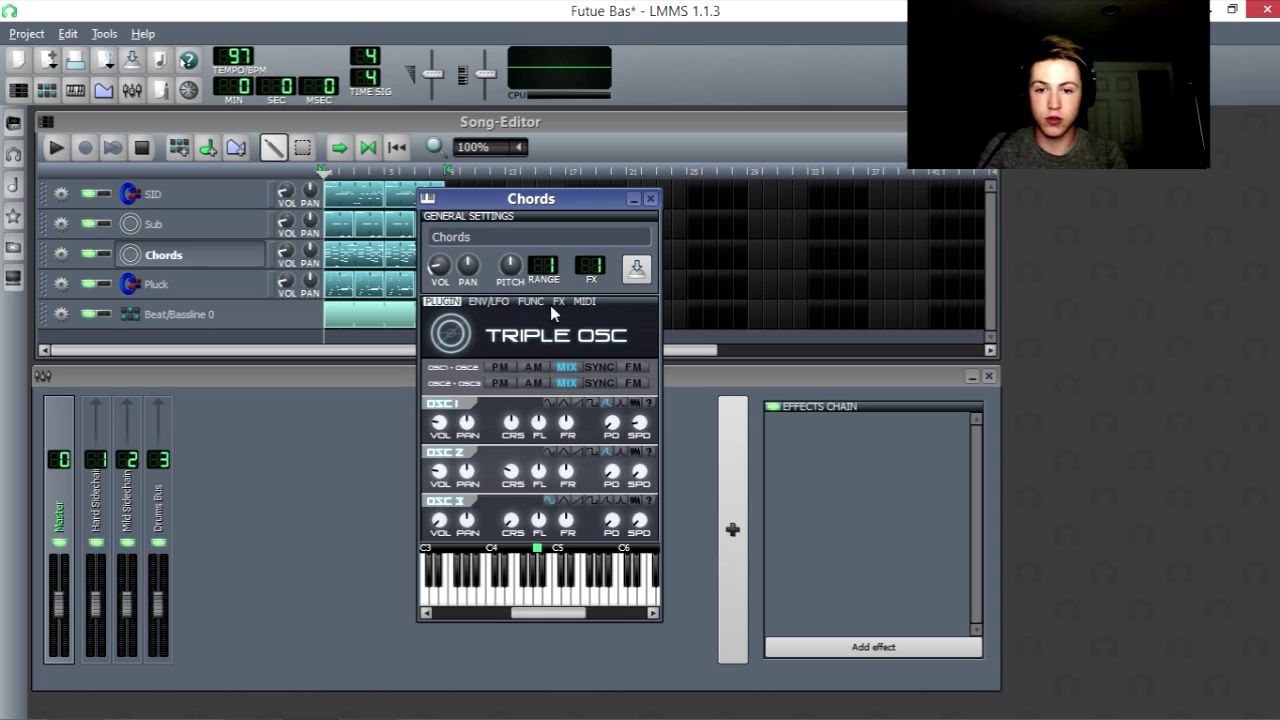
click(556, 302)
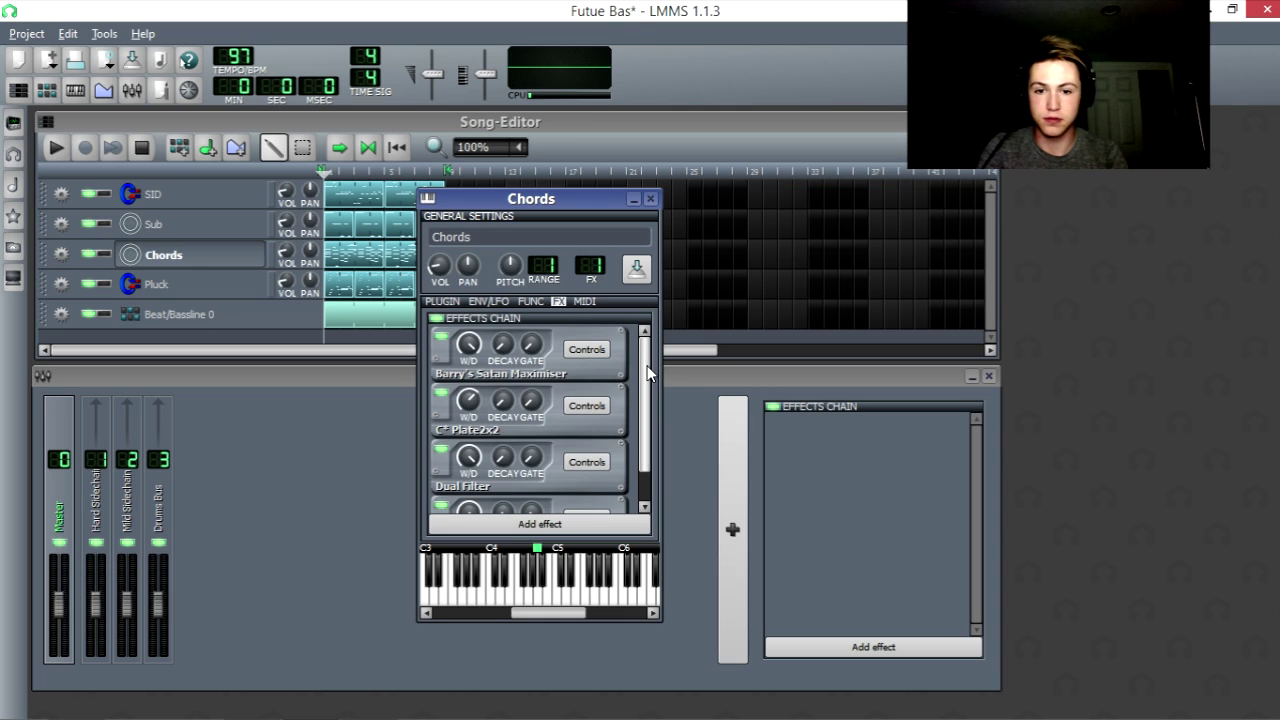
scroll(648, 373, down, 2)
click(587, 480)
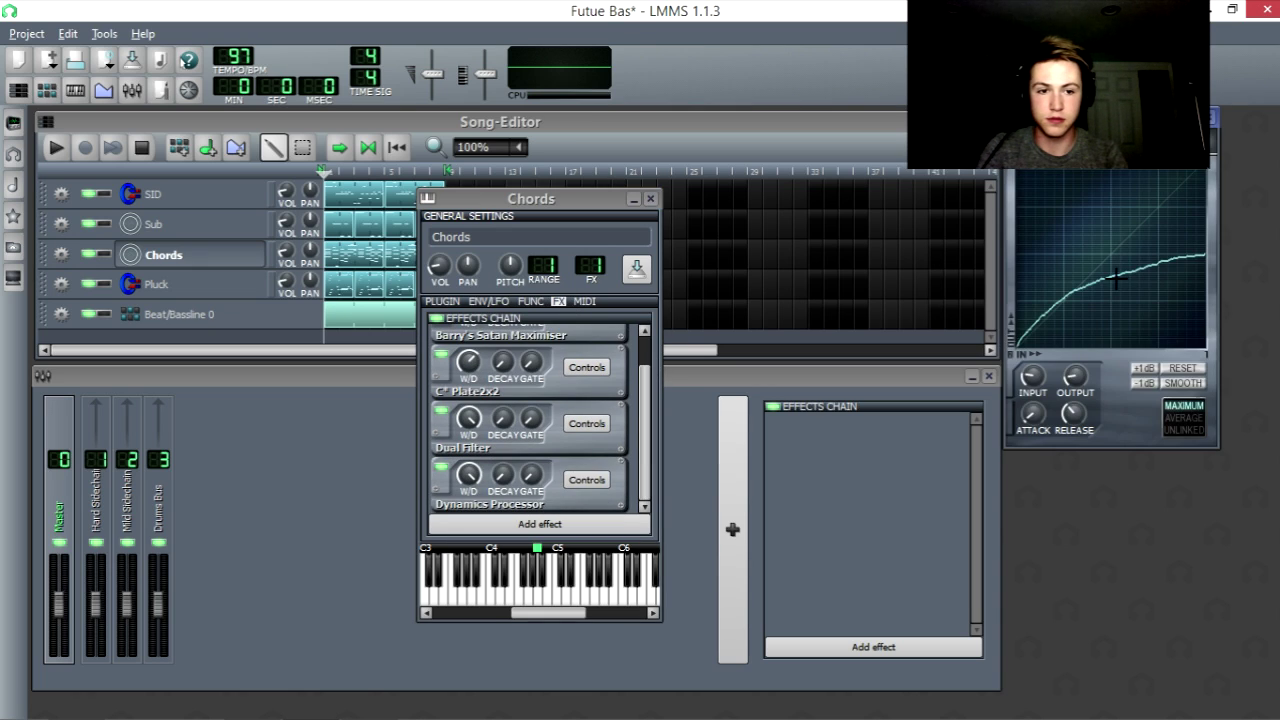
click(1212, 118)
click(650, 198)
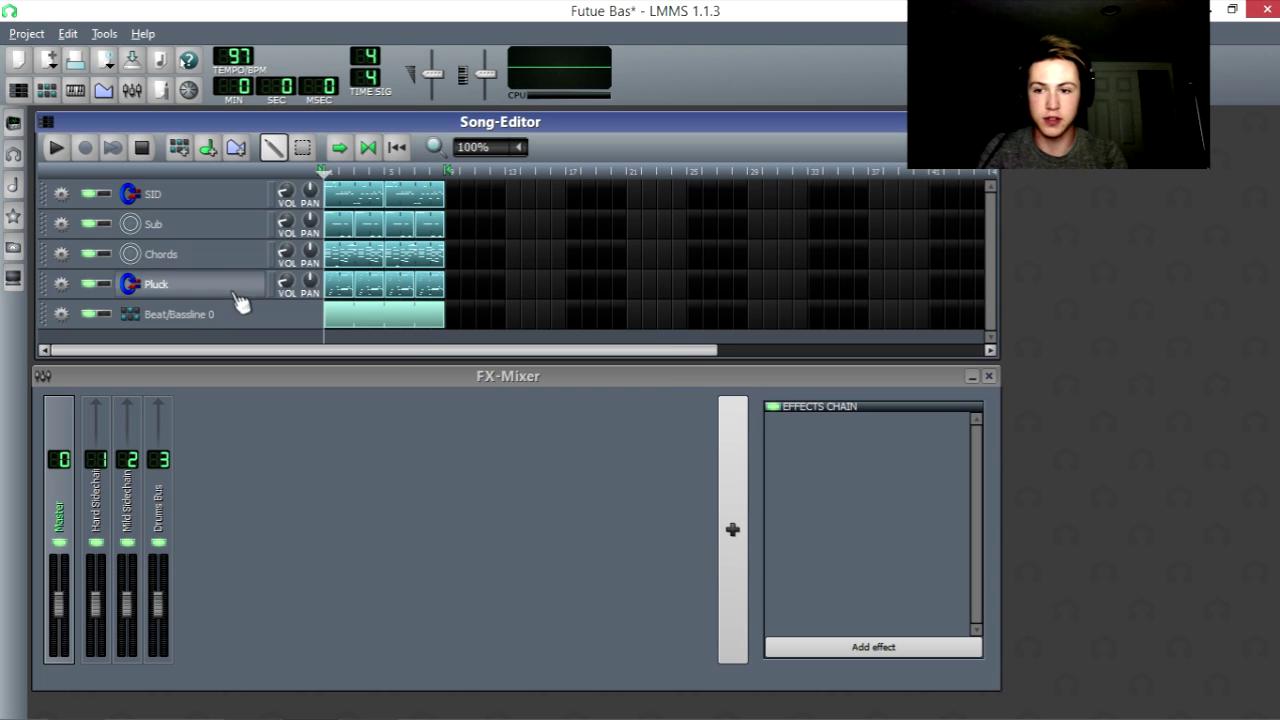
click(183, 200)
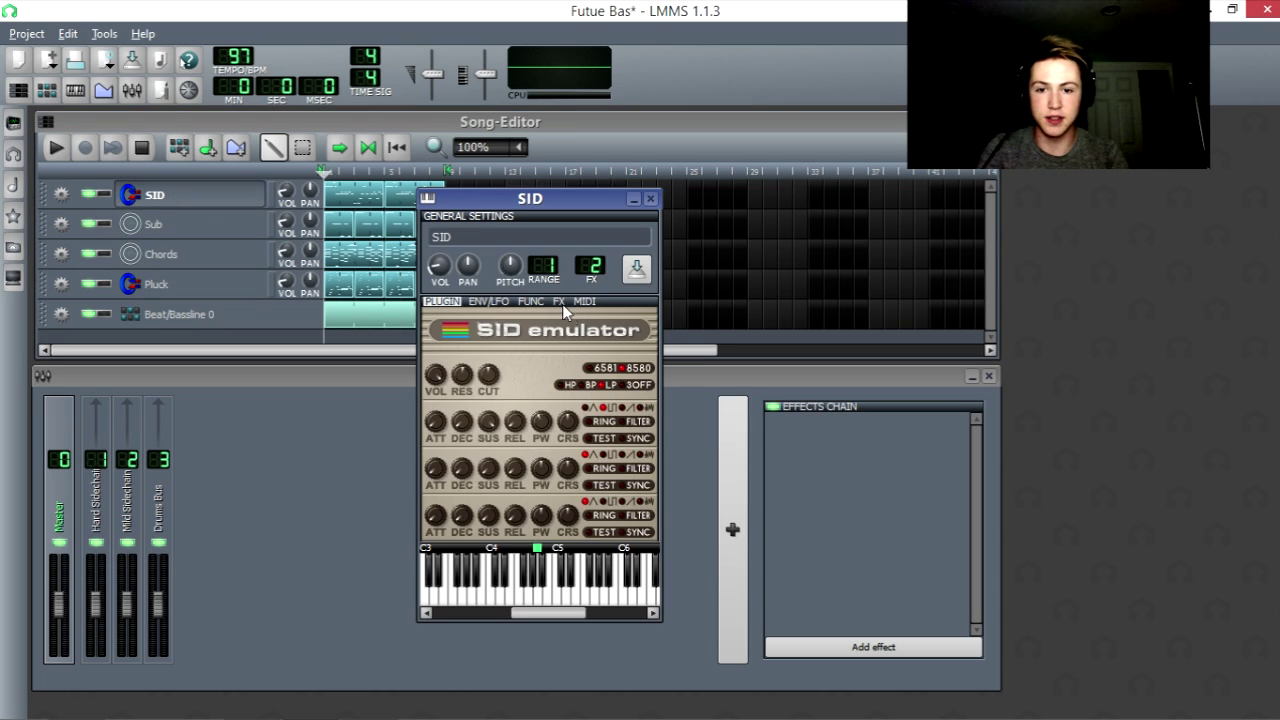
click(560, 302)
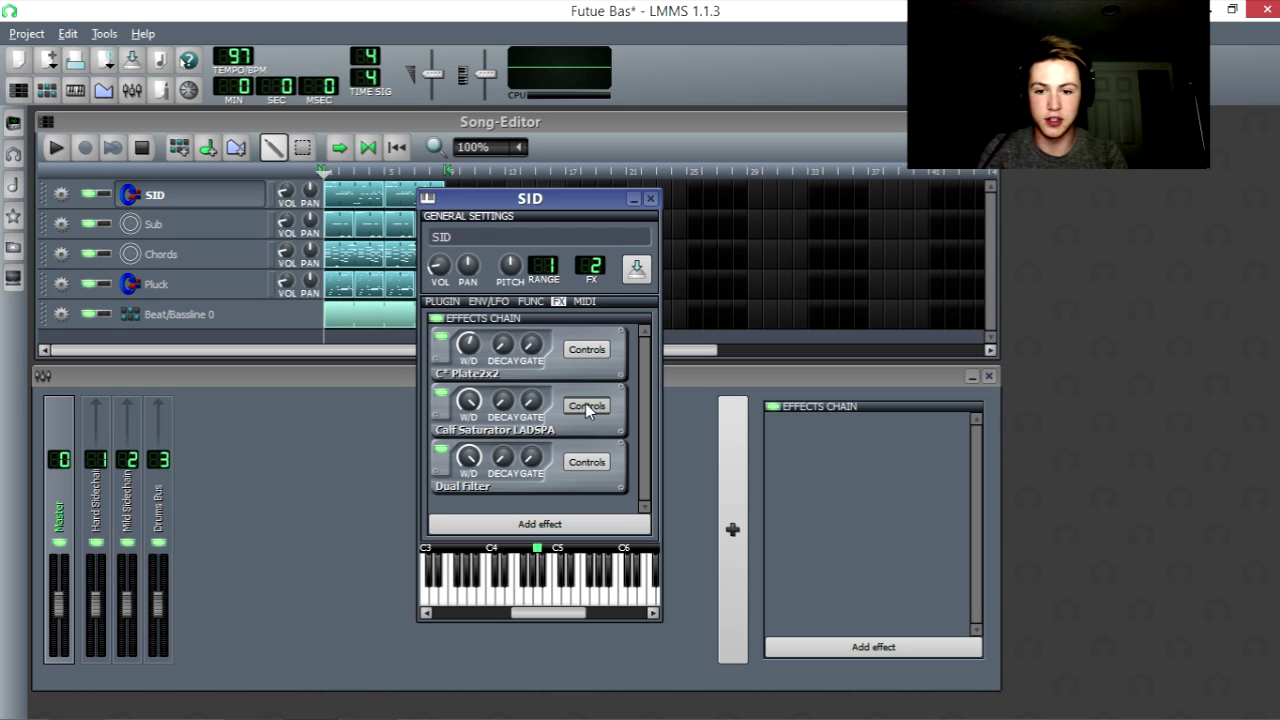
click(650, 198)
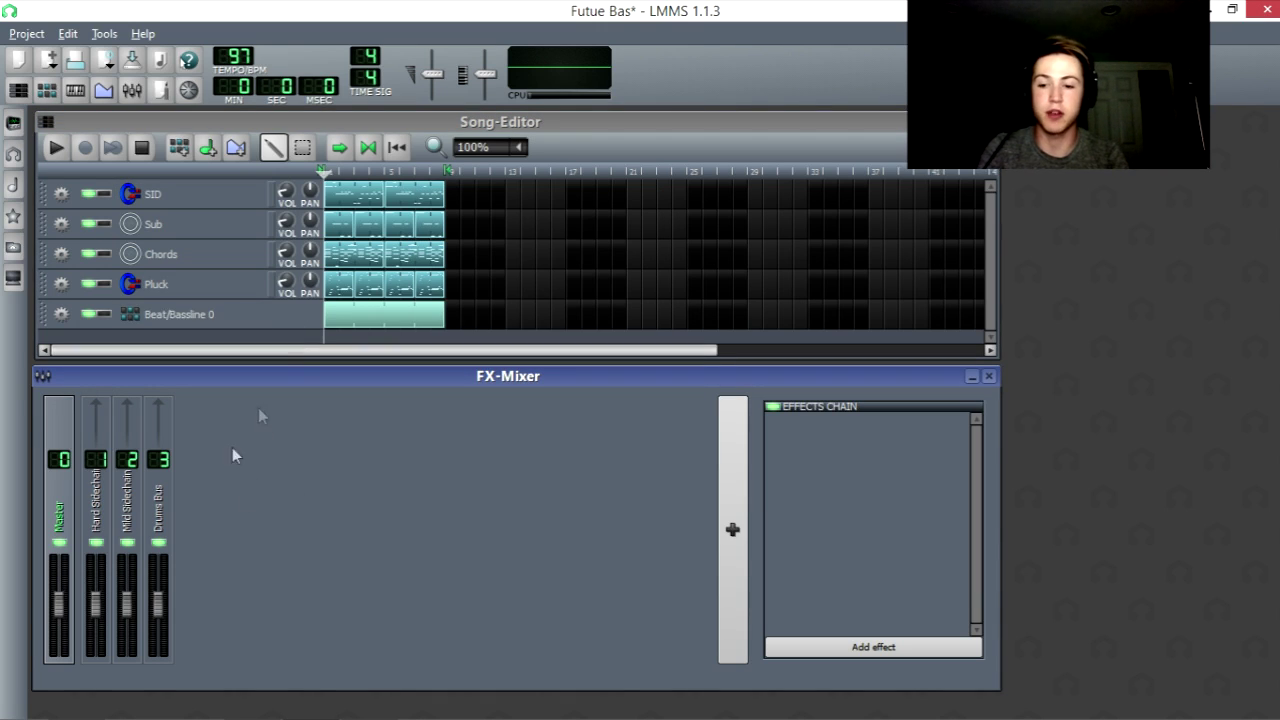
click(165, 515)
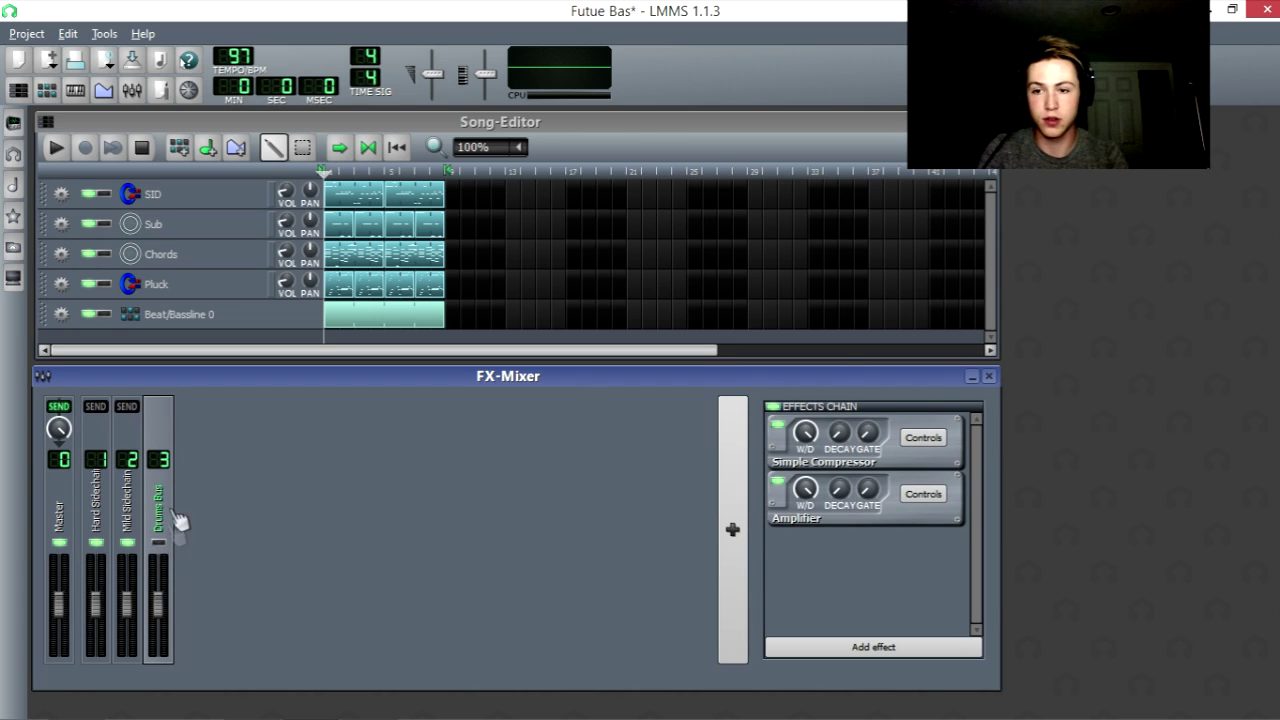
Step: Compare song playback with the Drums Bus effects chain bypassed and then re-enabled
click(56, 148)
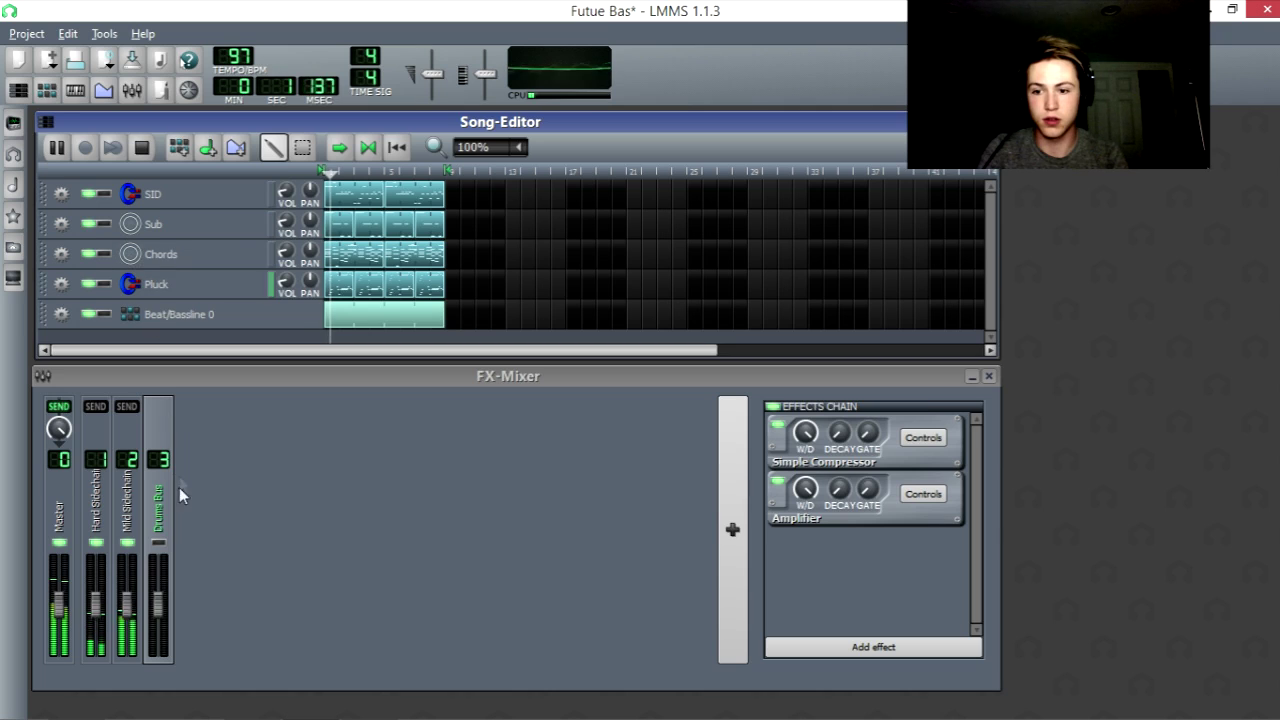
click(171, 545)
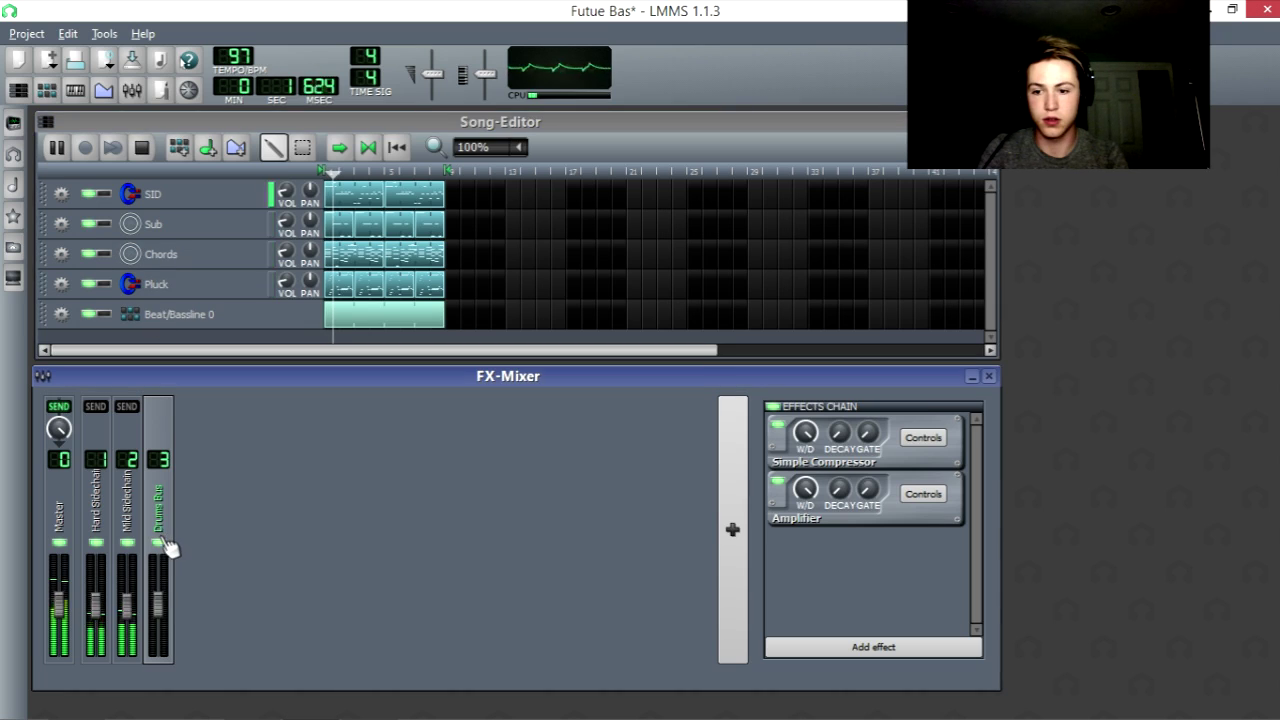
click(773, 407)
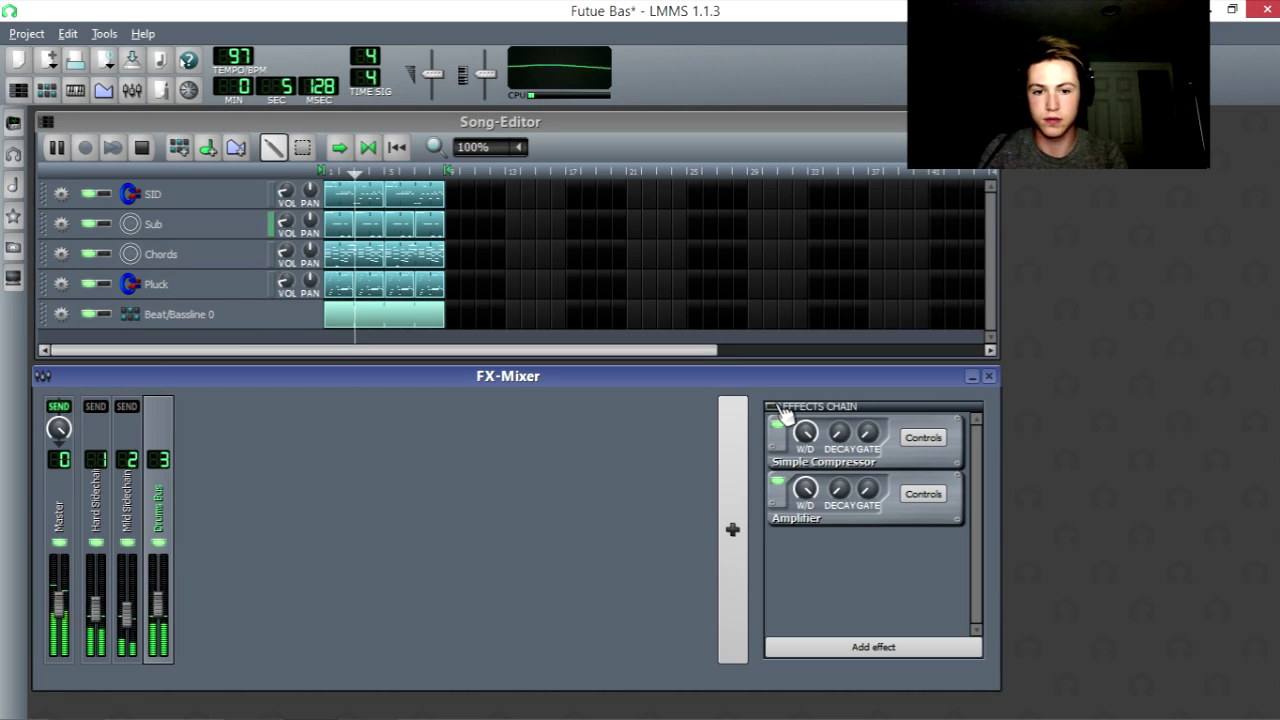
click(141, 149)
click(774, 407)
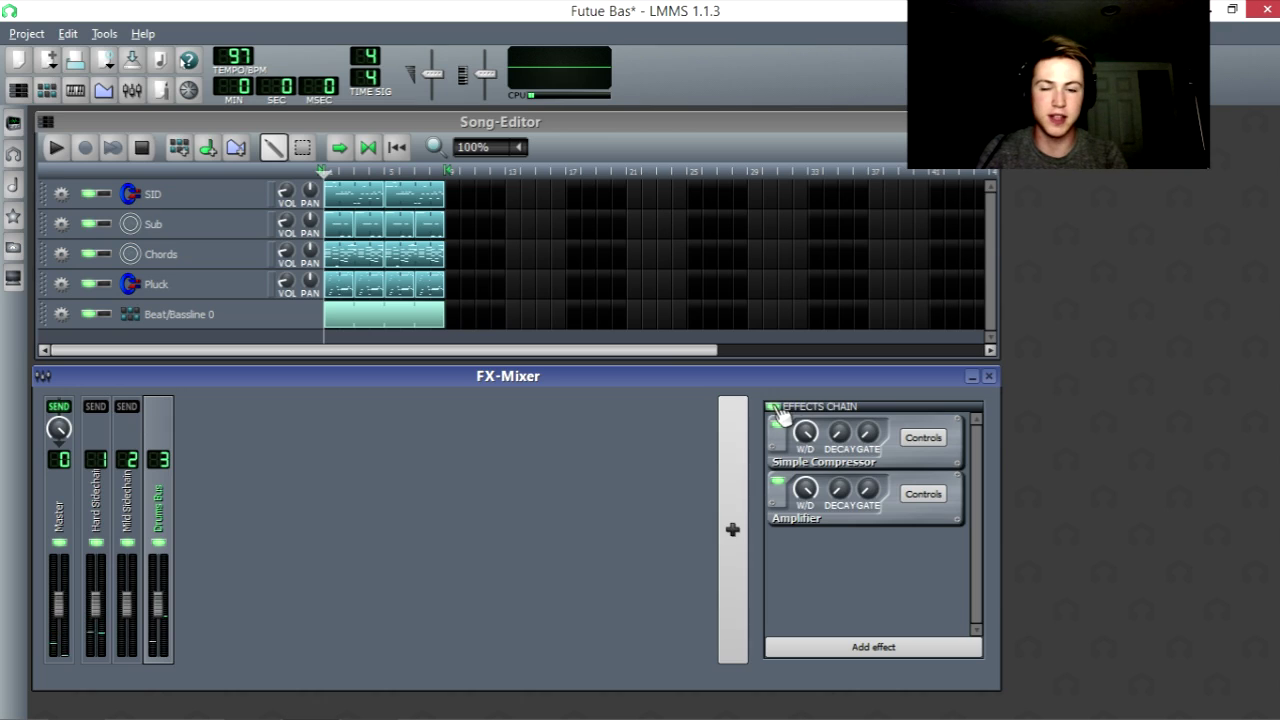
click(55, 148)
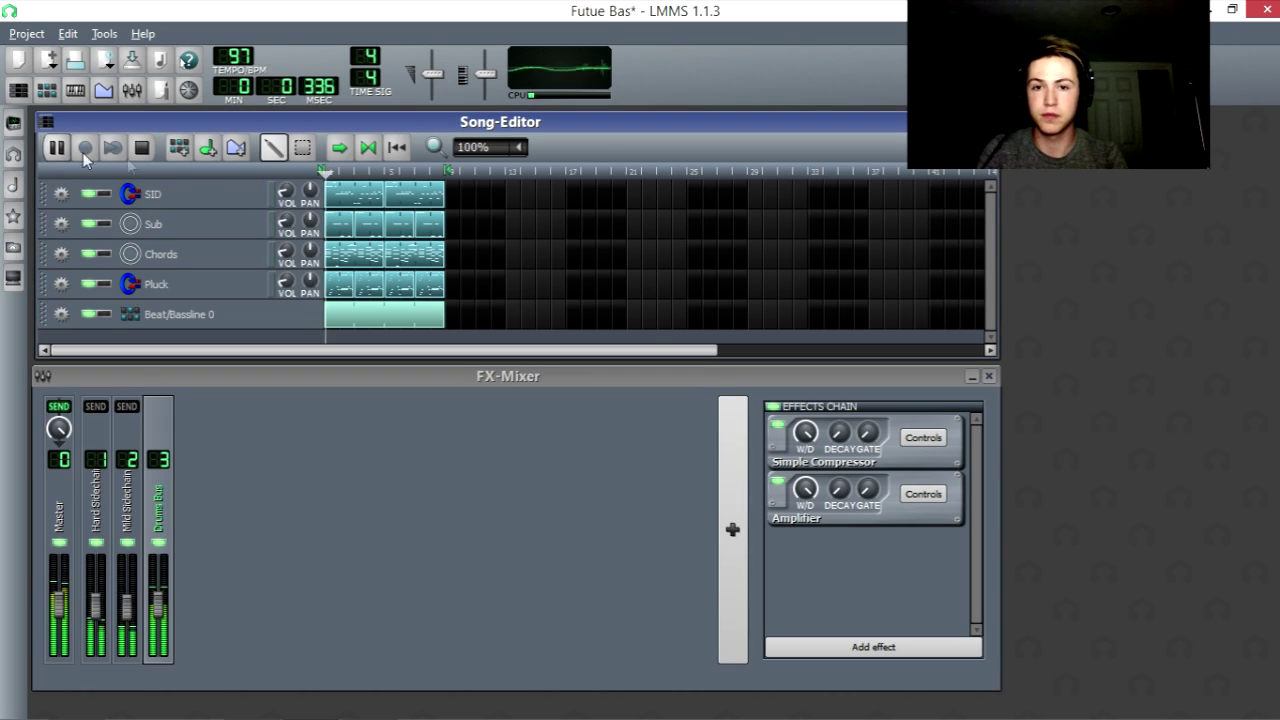
click(142, 148)
click(923, 437)
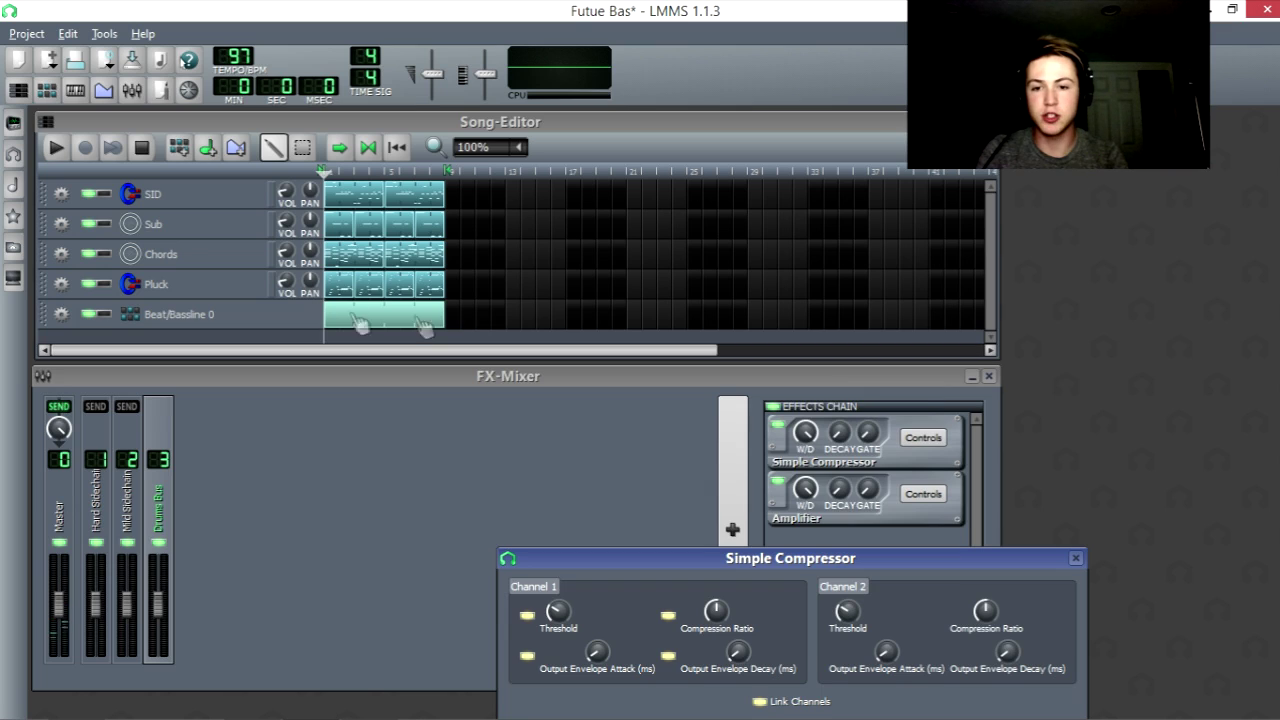
drag(594, 559, 472, 366)
click(594, 417)
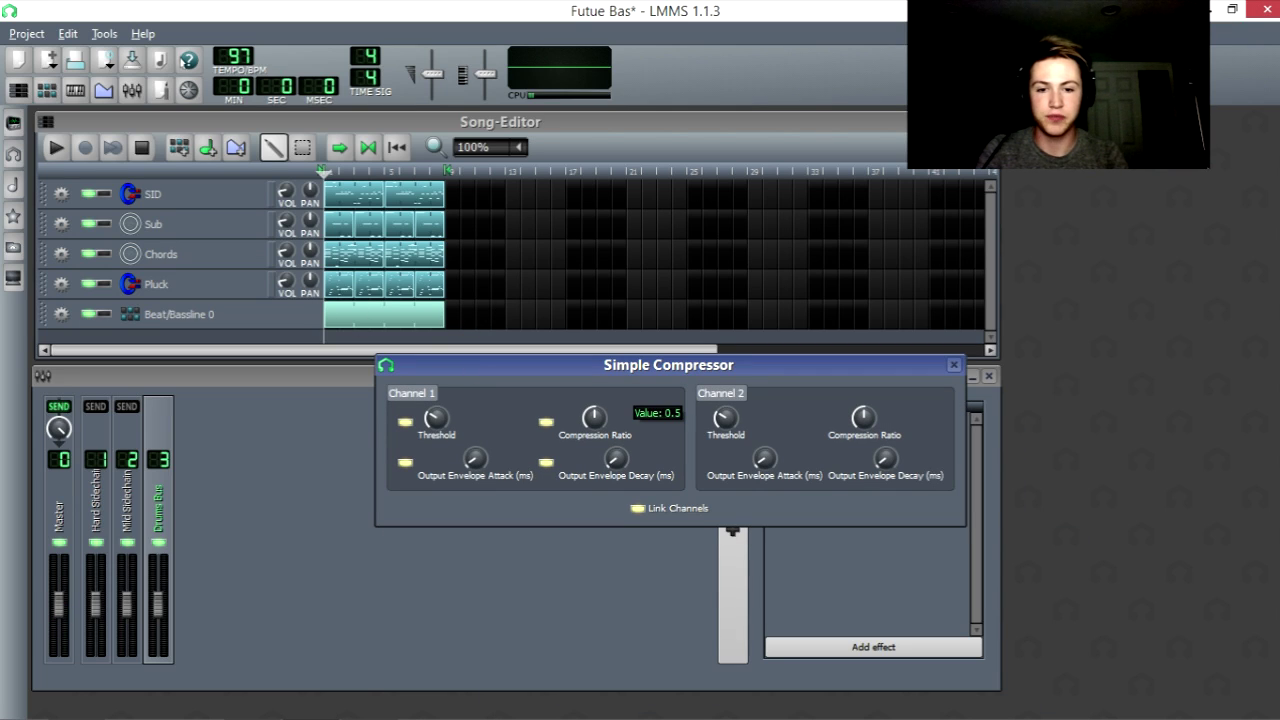
click(594, 417)
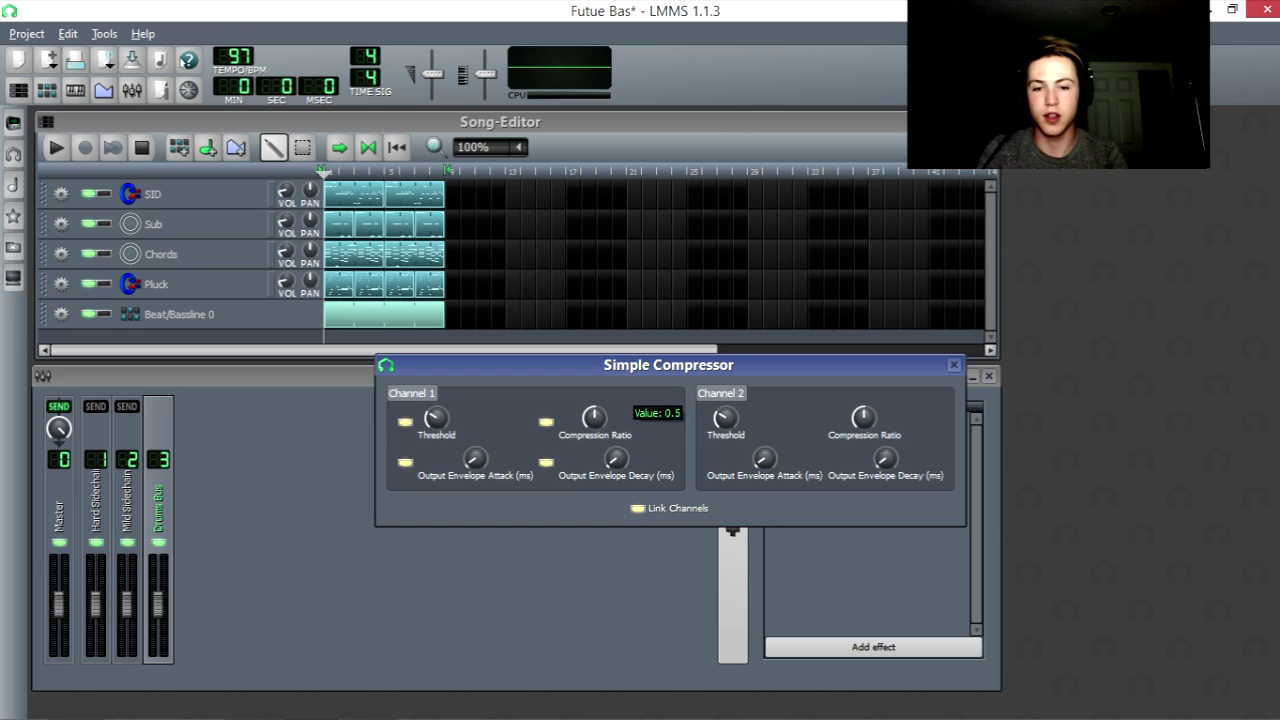
click(434, 418)
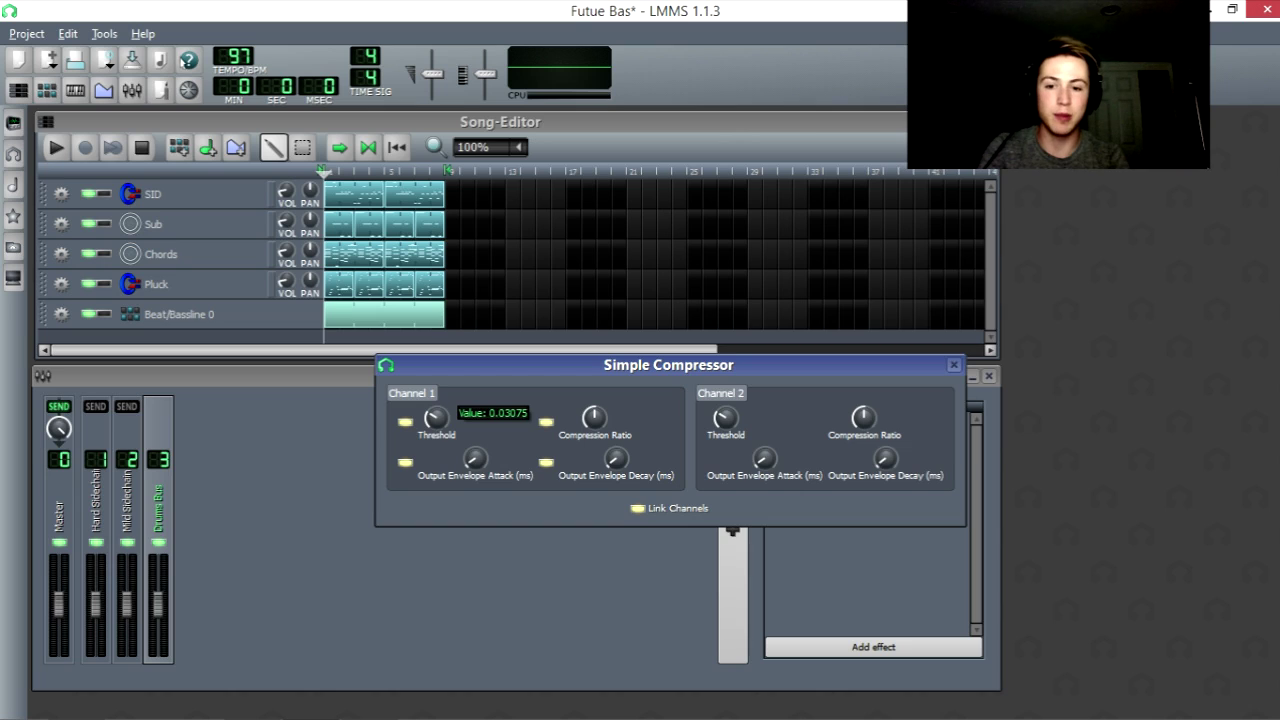
click(476, 462)
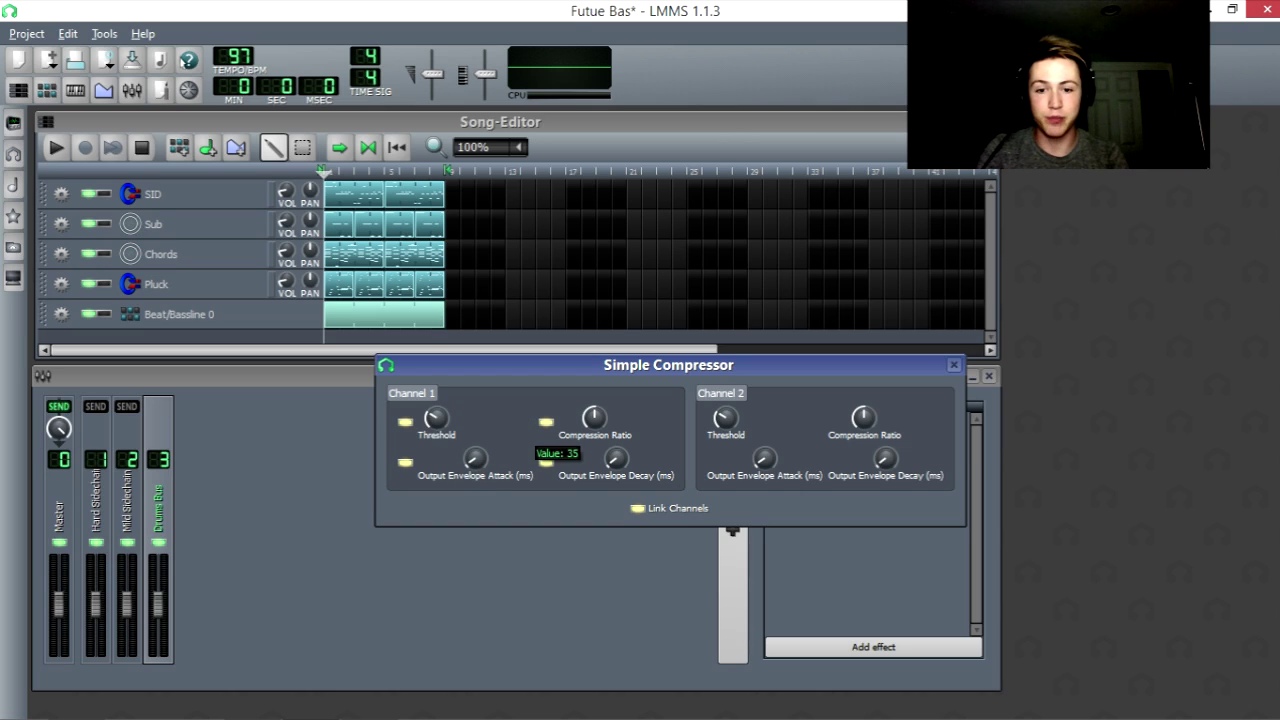
click(616, 458)
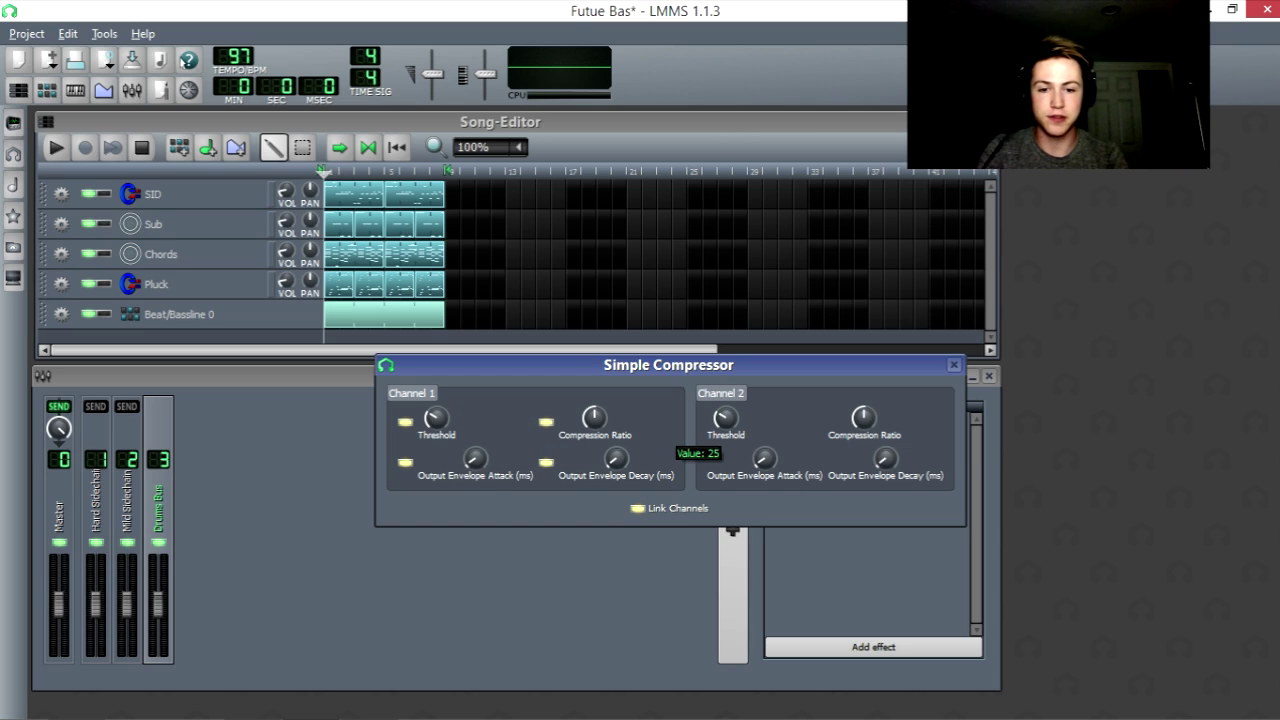
click(953, 366)
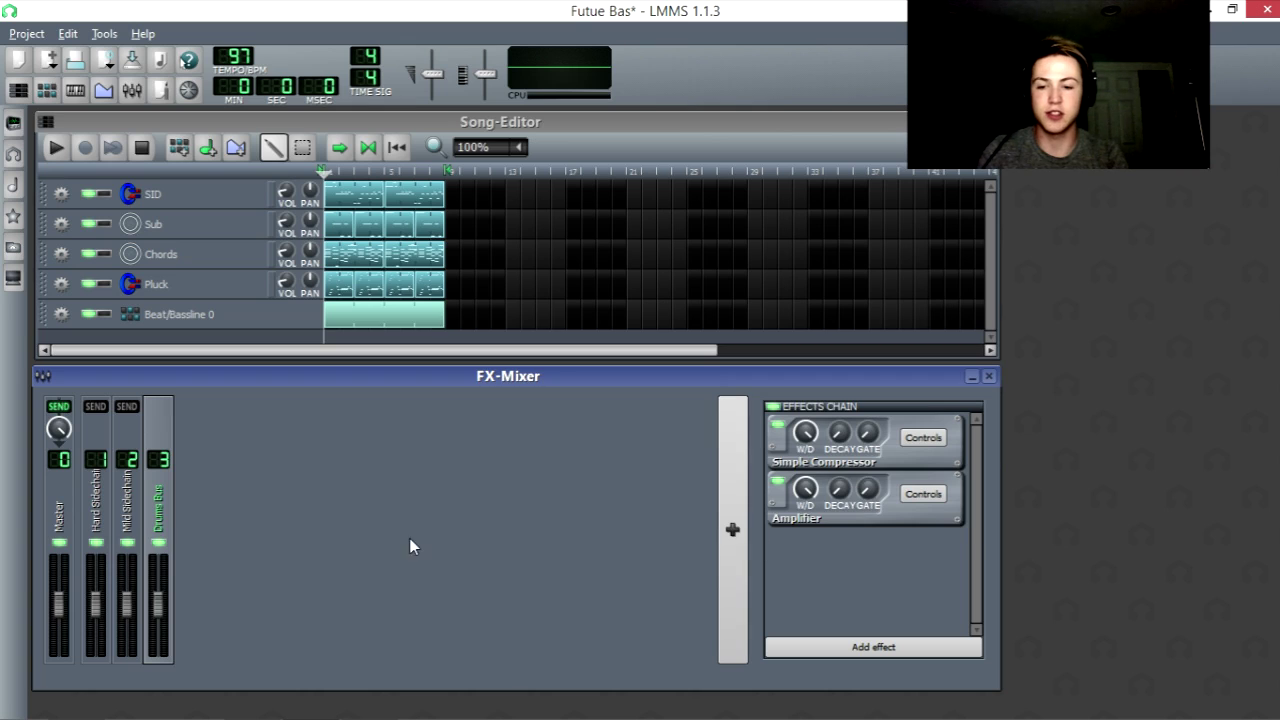
Step: Check the Drums Bus Amplifier settings, play the song through the chain, stop, then switch to OBS
click(924, 494)
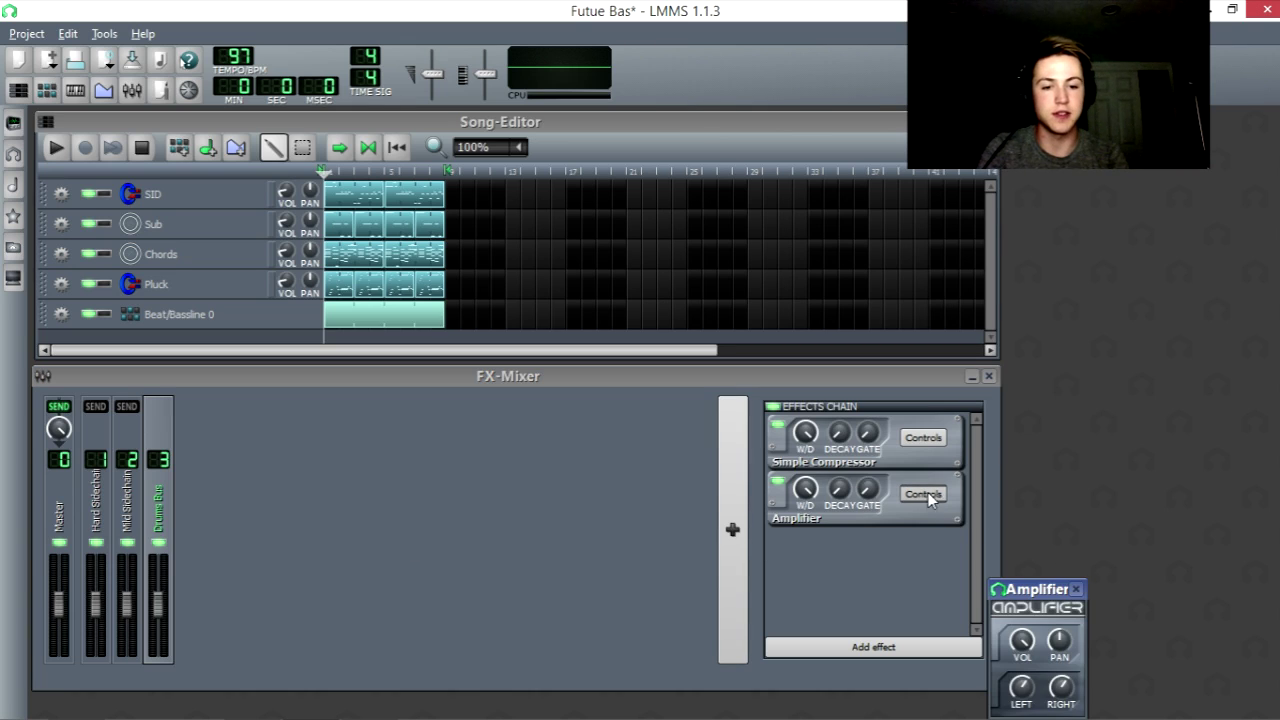
click(1076, 589)
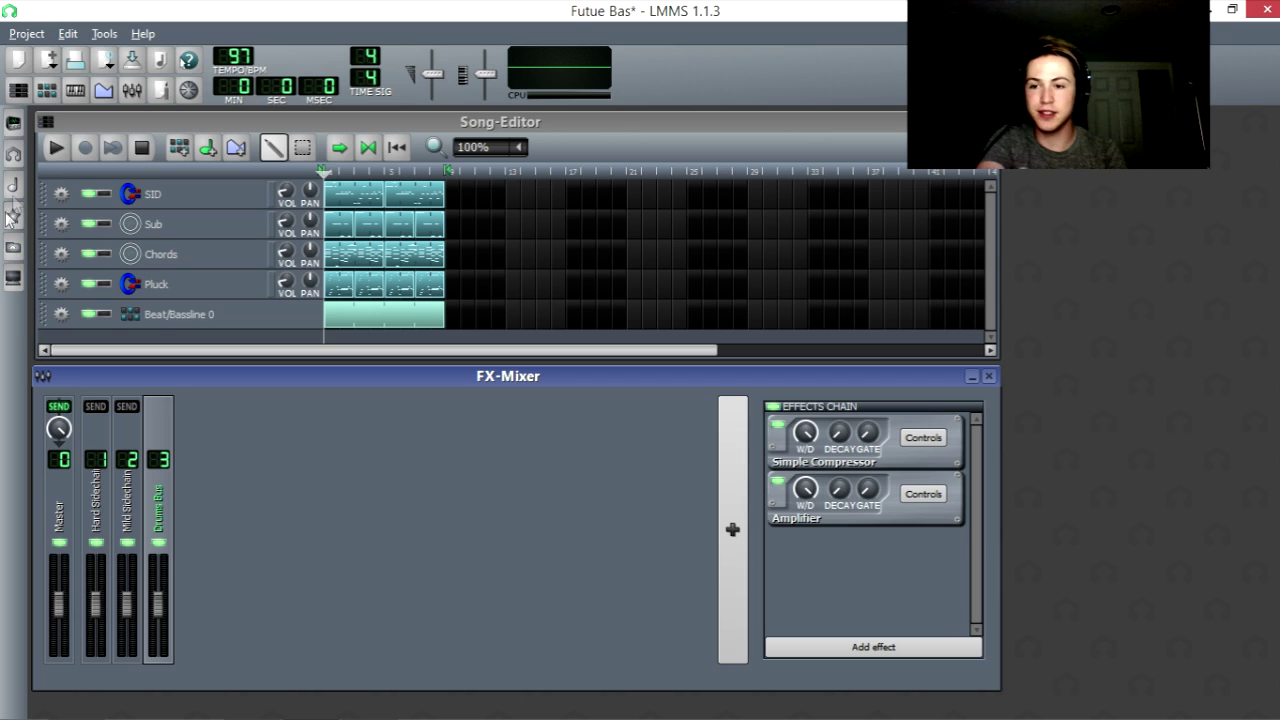
click(56, 148)
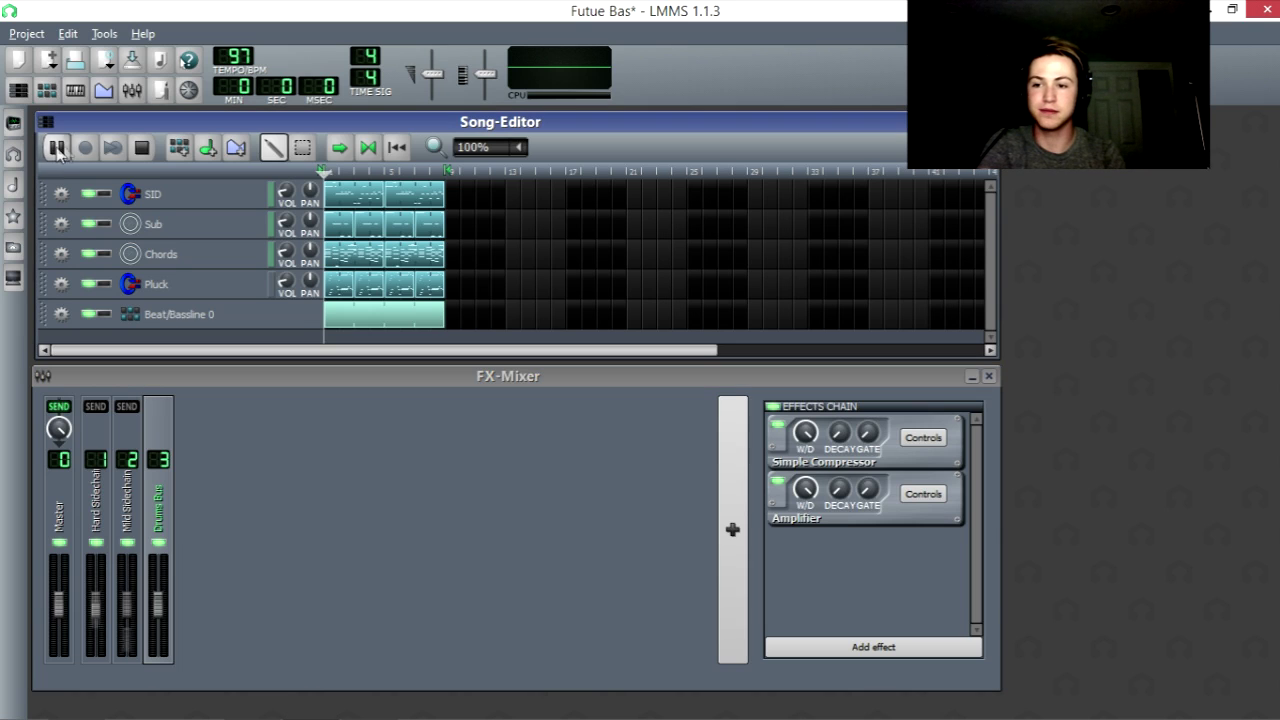
click(141, 148)
click(375, 410)
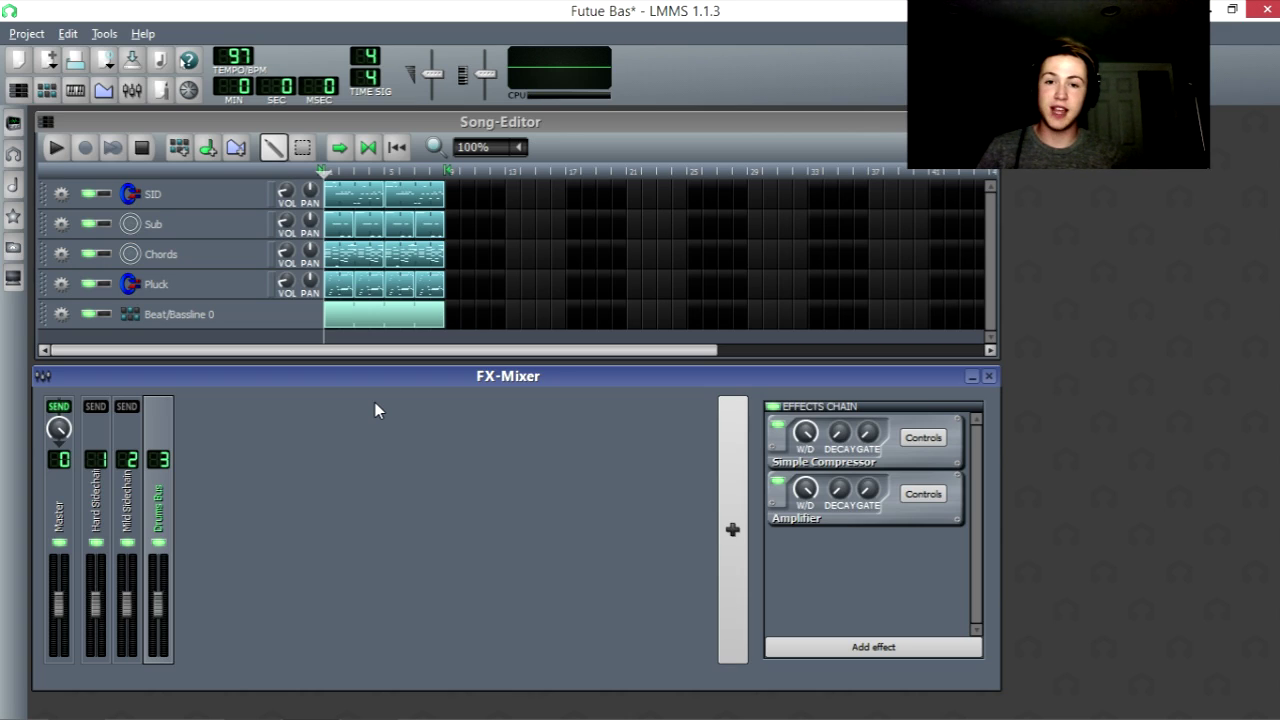
key(alt+Tab)
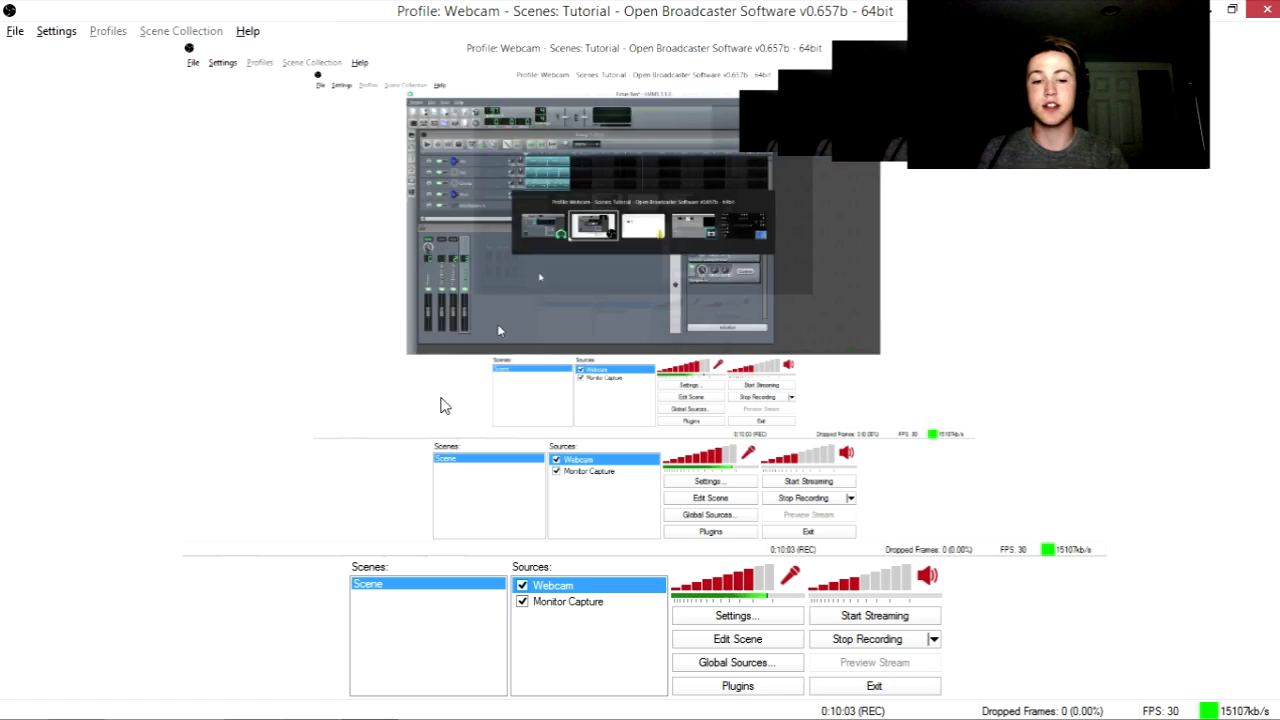